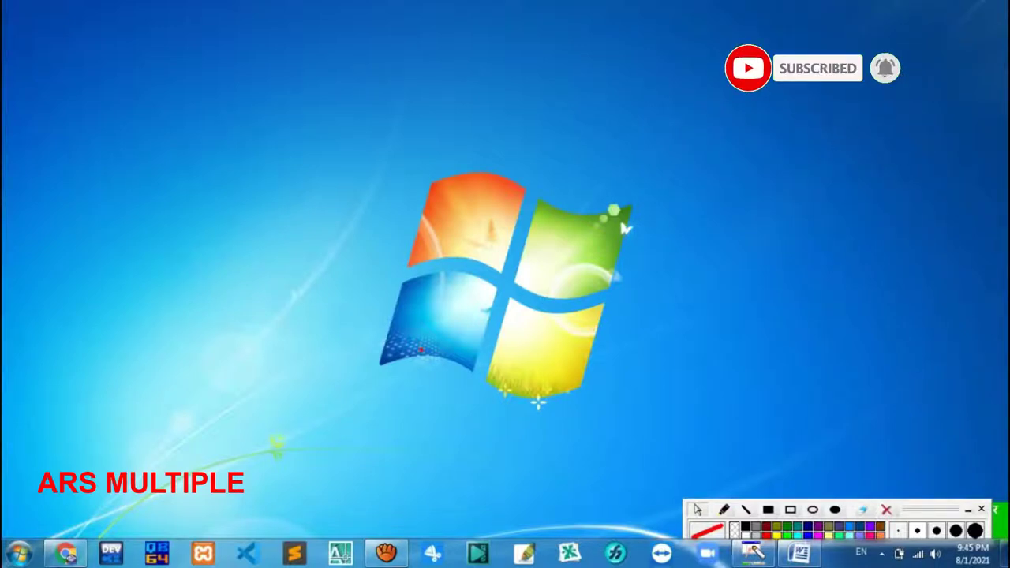
Step: Refresh the desktop three times, then restore Chrome on the Ars Multiple channel's Videos tab
{"action": "right_click", "coordinate": [420, 76]}
{"action": "left_click", "coordinate": [442, 118]}
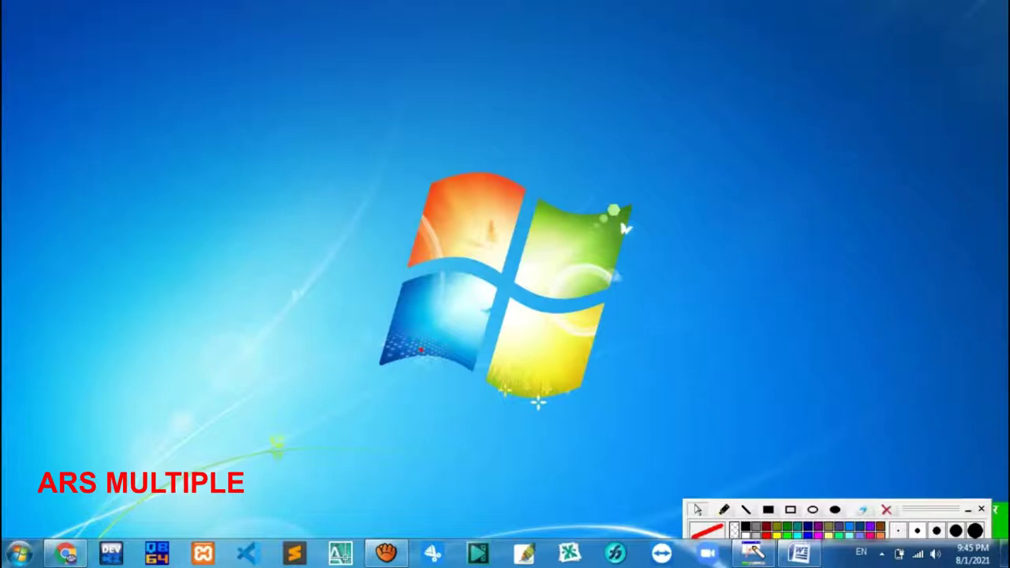
{"action": "right_click", "coordinate": [429, 125]}
{"action": "left_click", "coordinate": [466, 160]}
{"action": "right_click", "coordinate": [384, 115]}
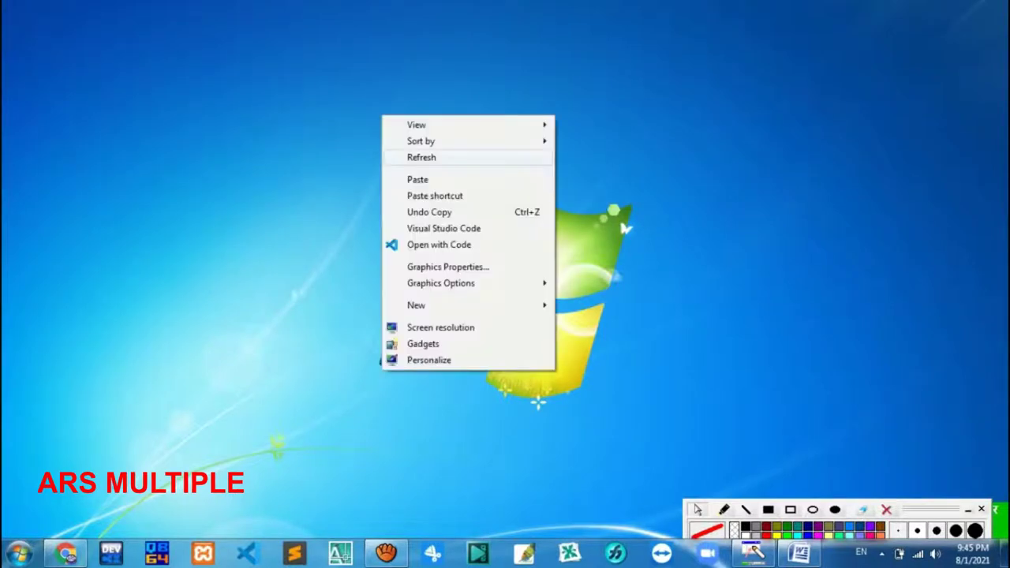
{"action": "left_click", "coordinate": [426, 157]}
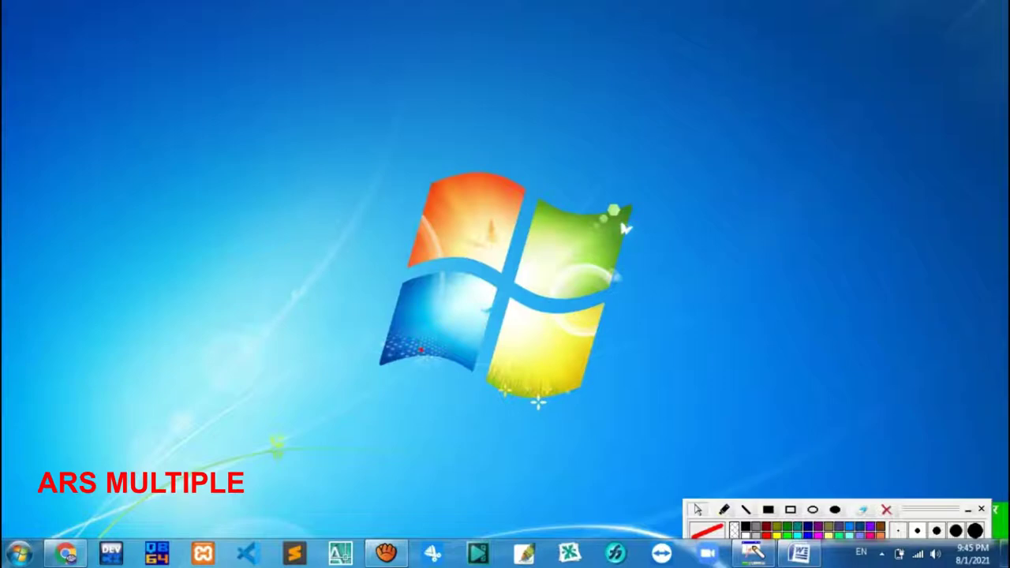
{"action": "left_click", "coordinate": [65, 552]}
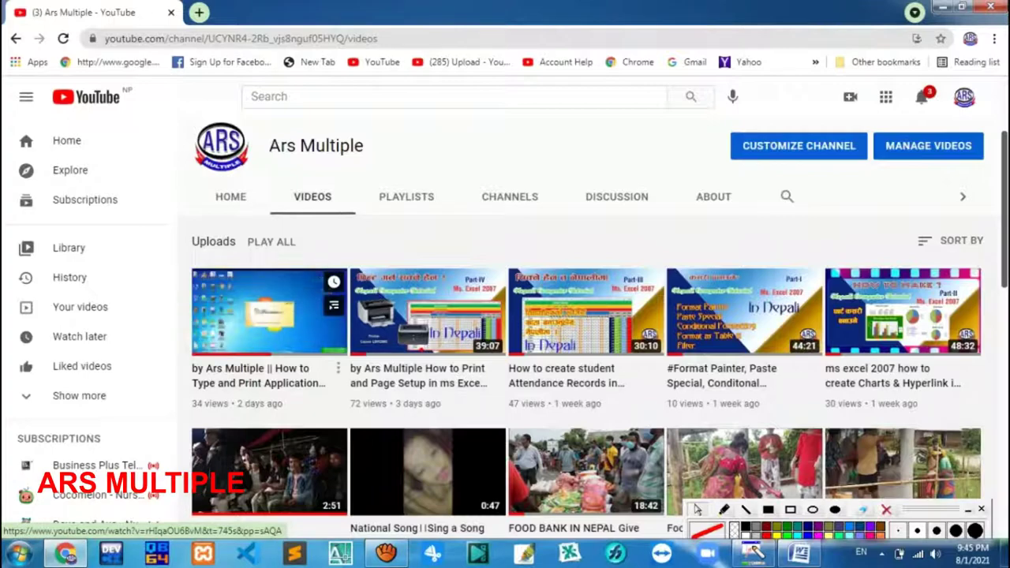
Step: Play the channel's newest video on typing an application in Word 2007, then minimize the browser
{"action": "left_click", "coordinate": [268, 312]}
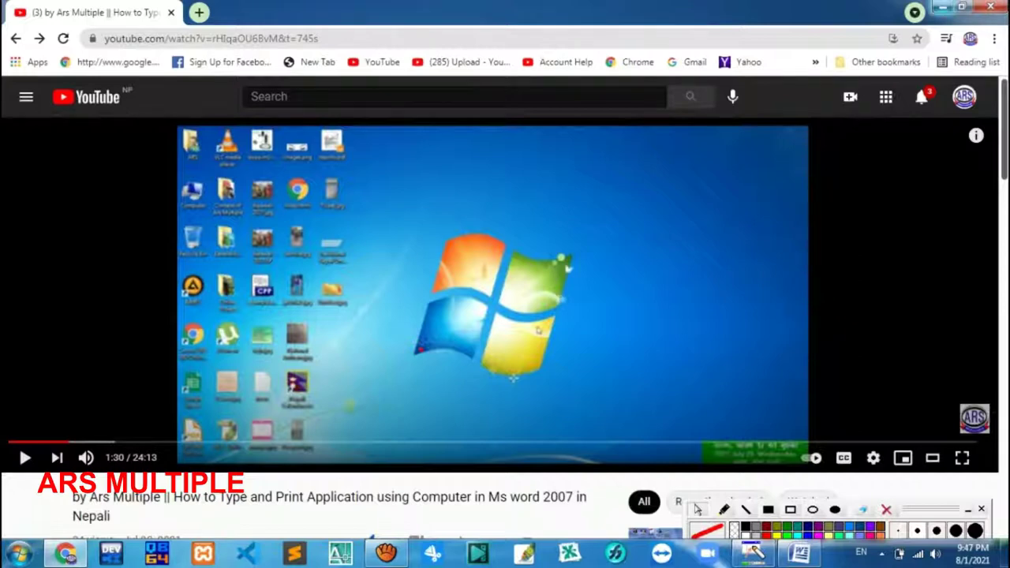
{"action": "left_click", "coordinate": [943, 6]}
Step: Refresh the desktop twice from its shortcut menu
{"action": "right_click", "coordinate": [363, 82]}
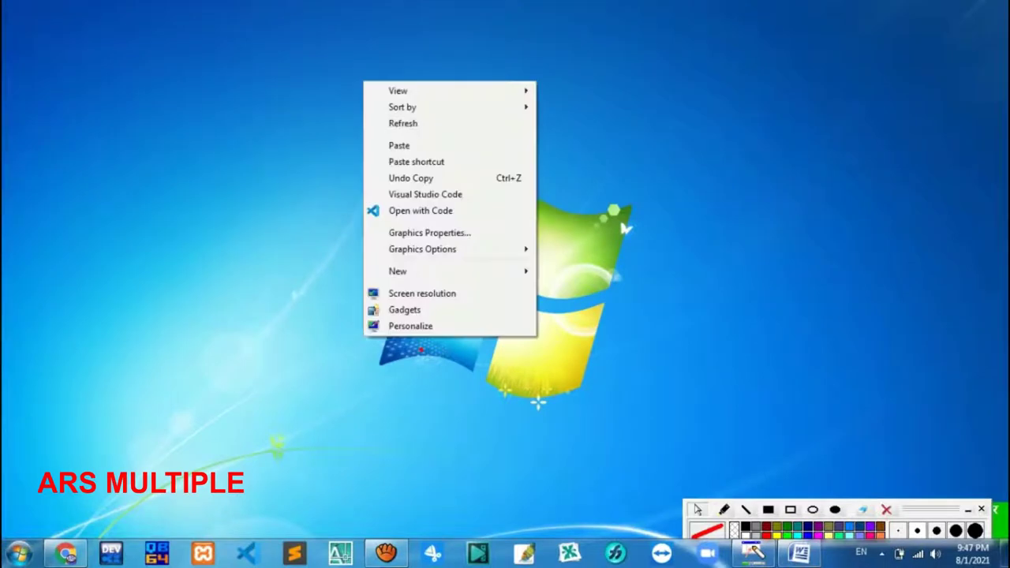
{"action": "left_click", "coordinate": [386, 122]}
{"action": "right_click", "coordinate": [282, 123]}
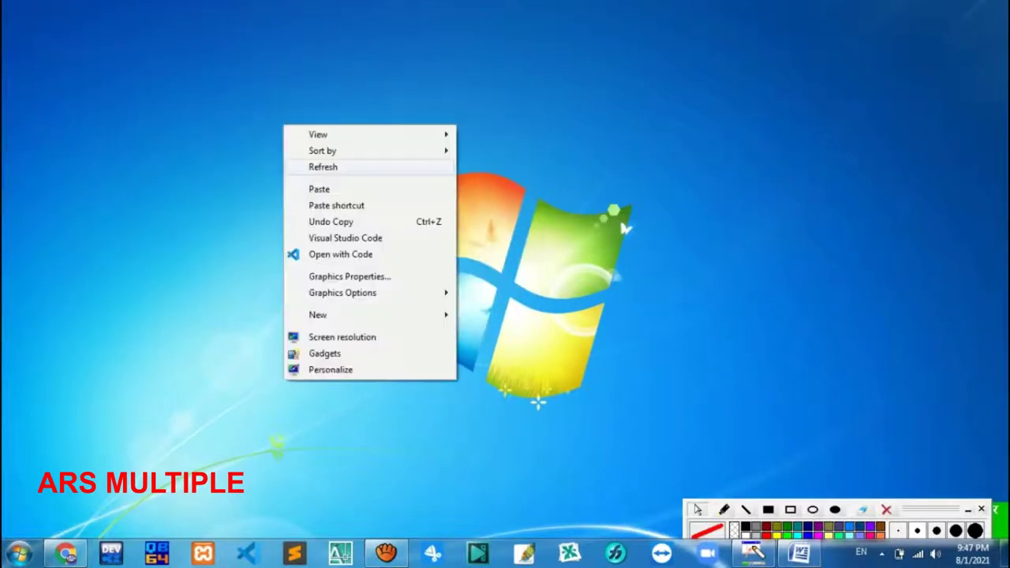
{"action": "left_click", "coordinate": [316, 165]}
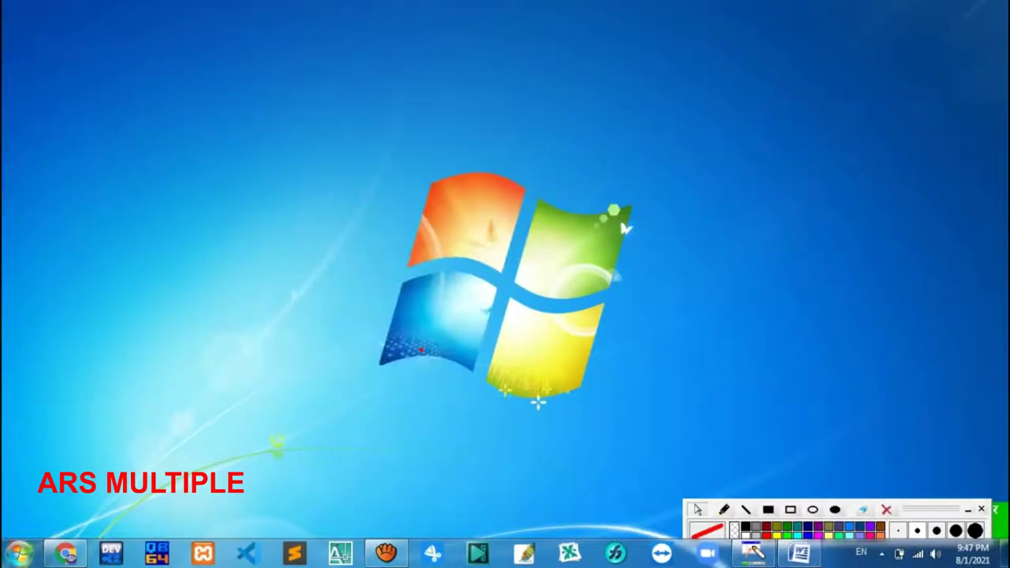
Step: Draw a rectangle annotation over the taskbar corner, then undo it and return to selection
{"action": "left_click", "coordinate": [789, 508]}
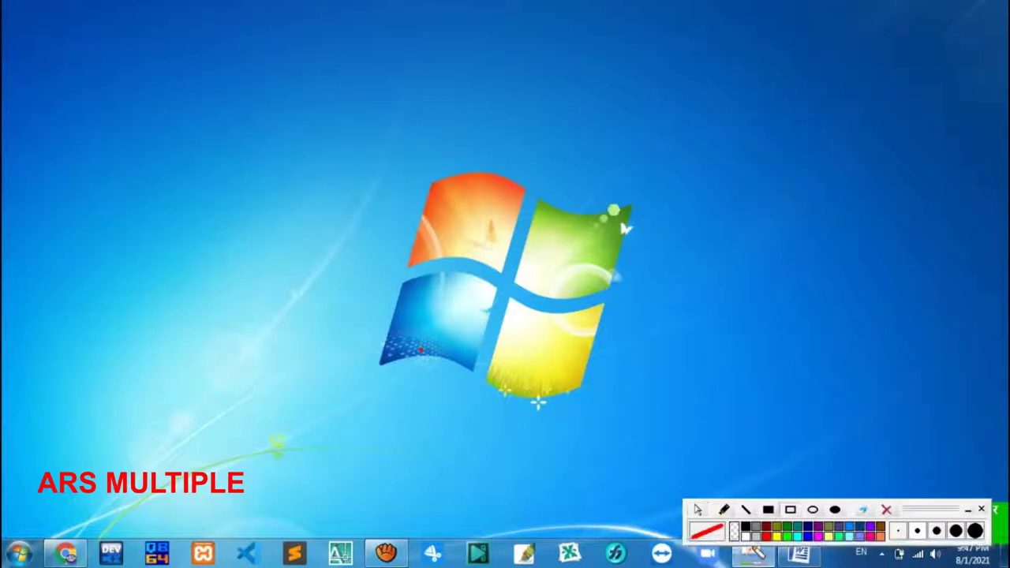
{"action": "left_click_drag", "start_coordinate": [3, 529], "coordinate": [42, 566]}
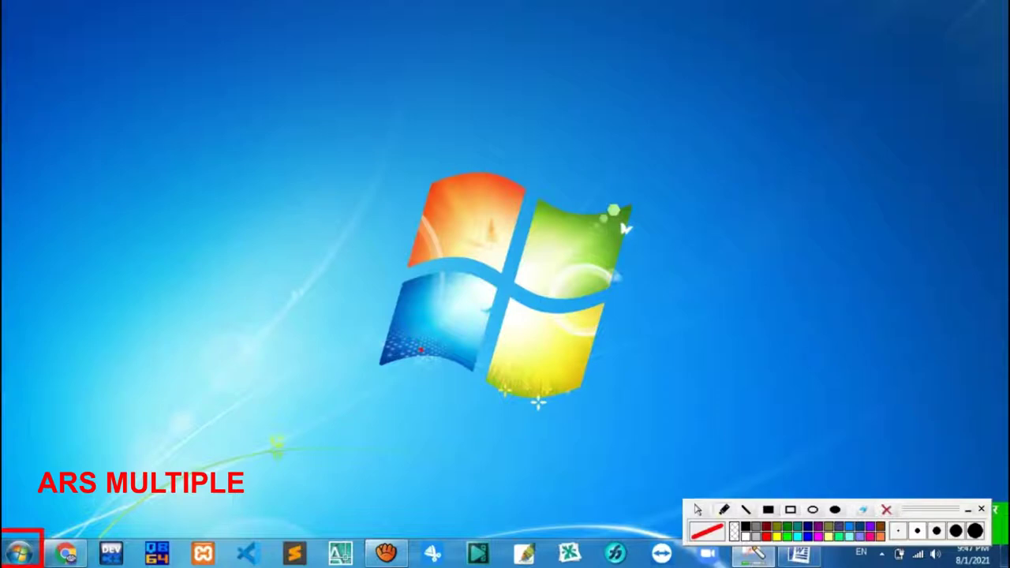
{"action": "key", "text": "ctrl+z"}
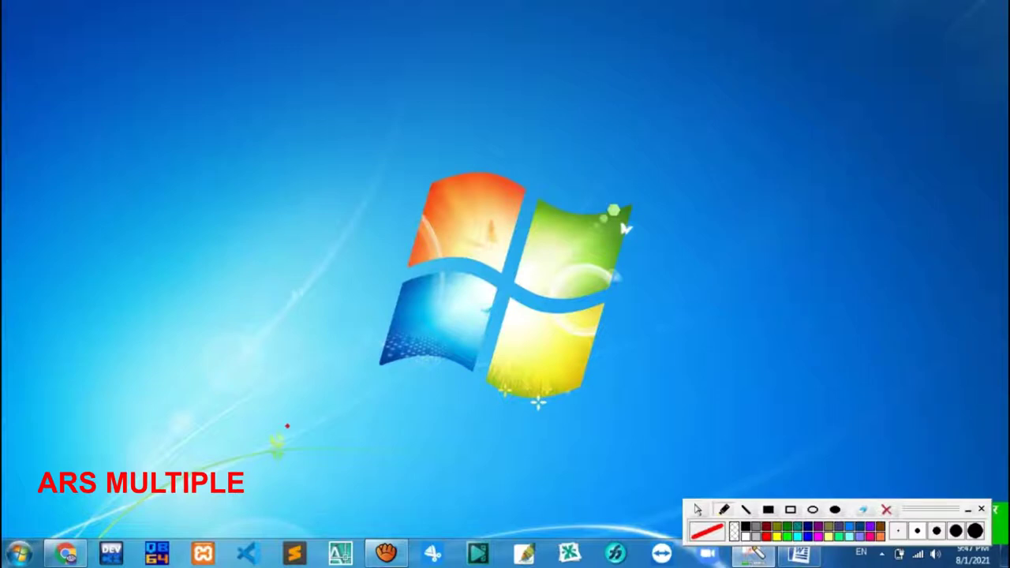
{"action": "key", "text": "Escape"}
Step: Refresh the desktop once more and bring the blank Word Document1 back up
{"action": "right_click", "coordinate": [194, 121]}
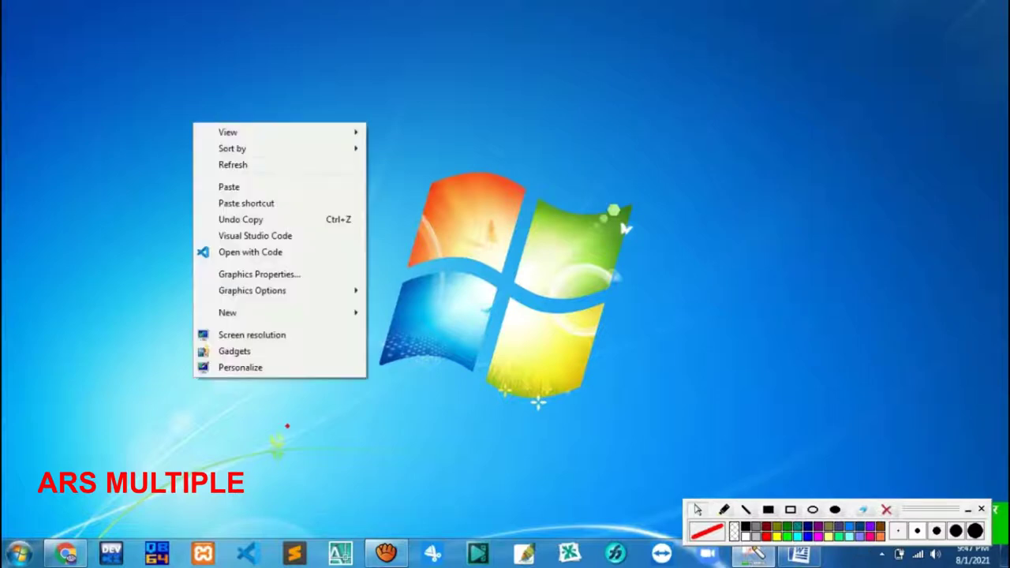
{"action": "left_click", "coordinate": [229, 164]}
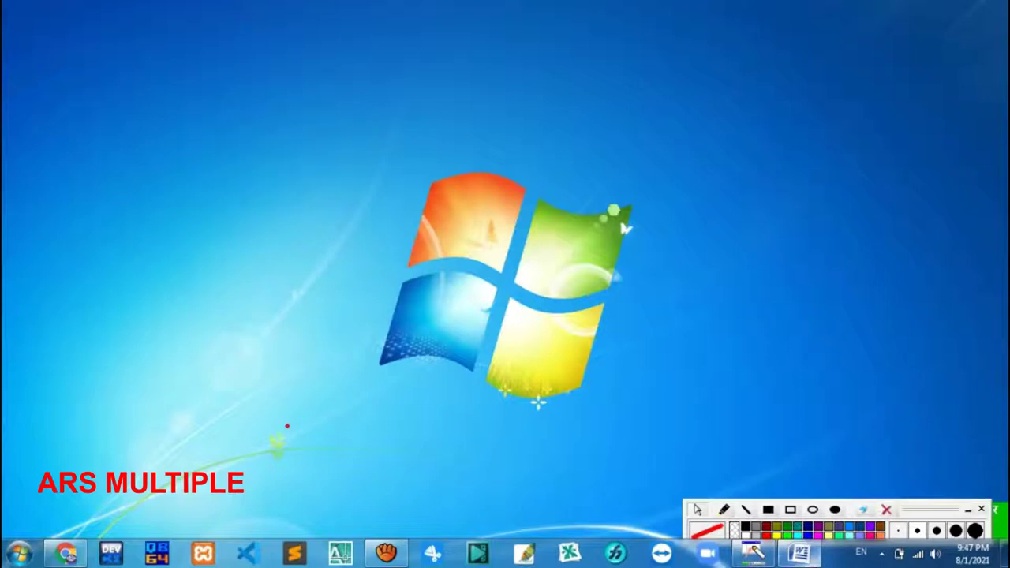
{"action": "left_click", "coordinate": [800, 553]}
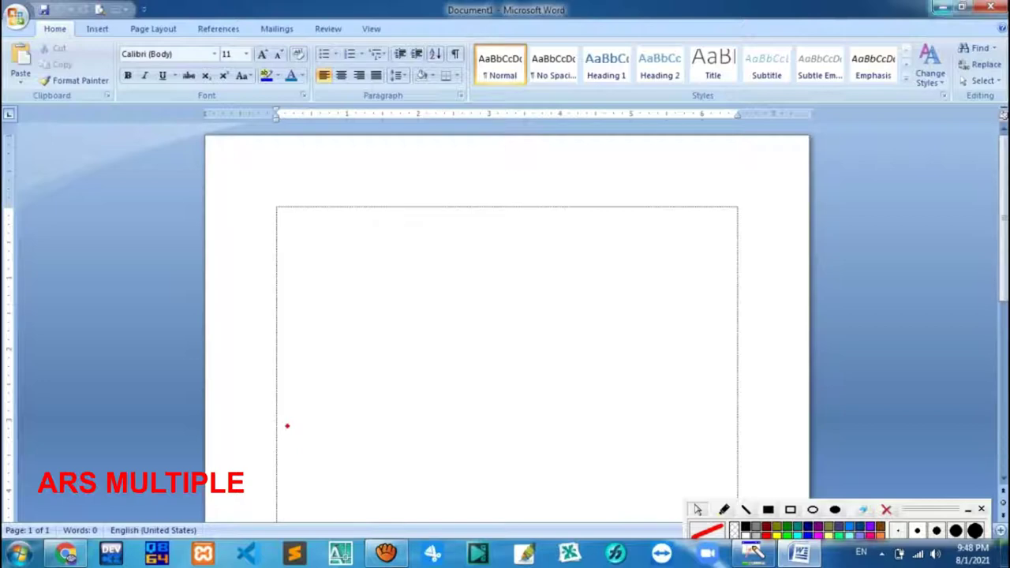
Step: Minimize Word, refresh the desktop, and turn on View > Show desktop icons
{"action": "left_click", "coordinate": [941, 7]}
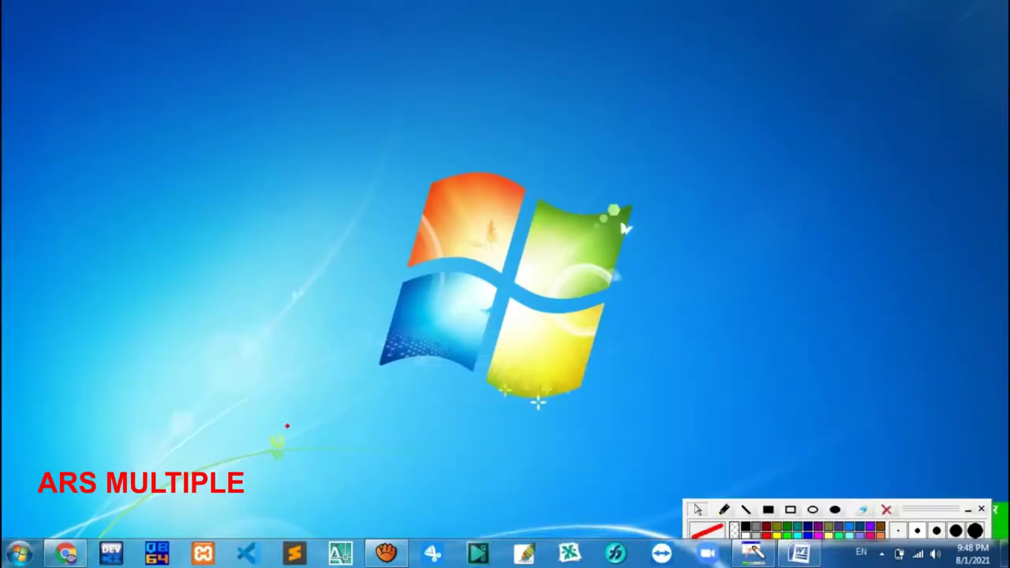
{"action": "right_click", "coordinate": [305, 128]}
{"action": "left_click", "coordinate": [355, 169]}
{"action": "right_click", "coordinate": [319, 124]}
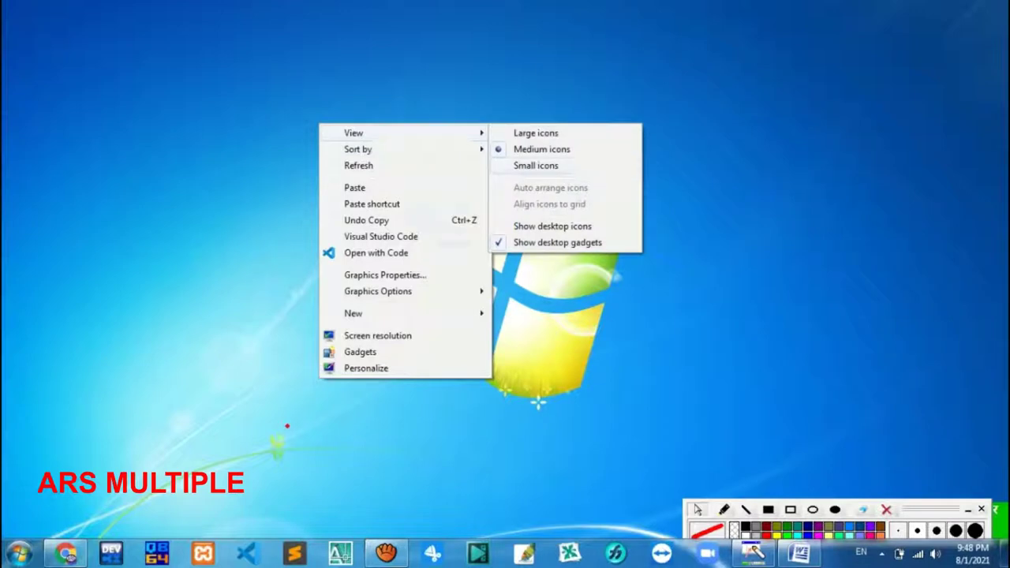
{"action": "left_click", "coordinate": [619, 226]}
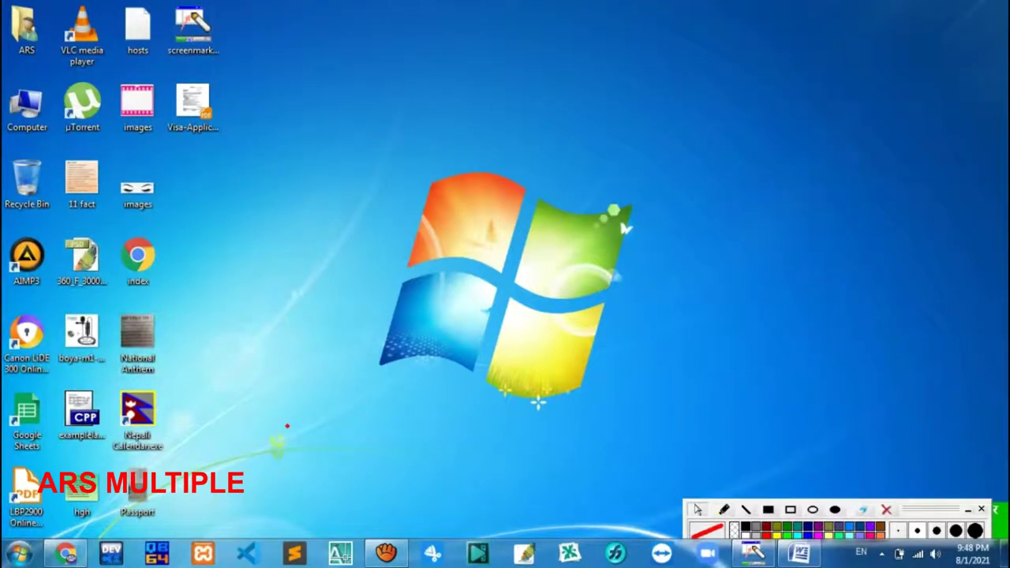
Step: Refresh the desktop again and restore the empty Word Document1
{"action": "right_click", "coordinate": [267, 144]}
{"action": "left_click", "coordinate": [294, 185]}
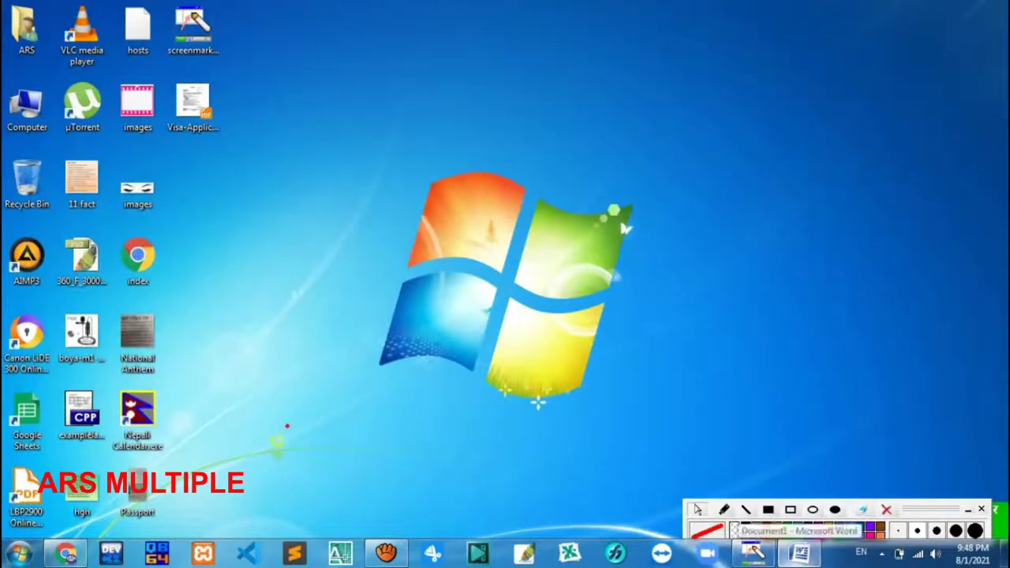
{"action": "left_click", "coordinate": [799, 552]}
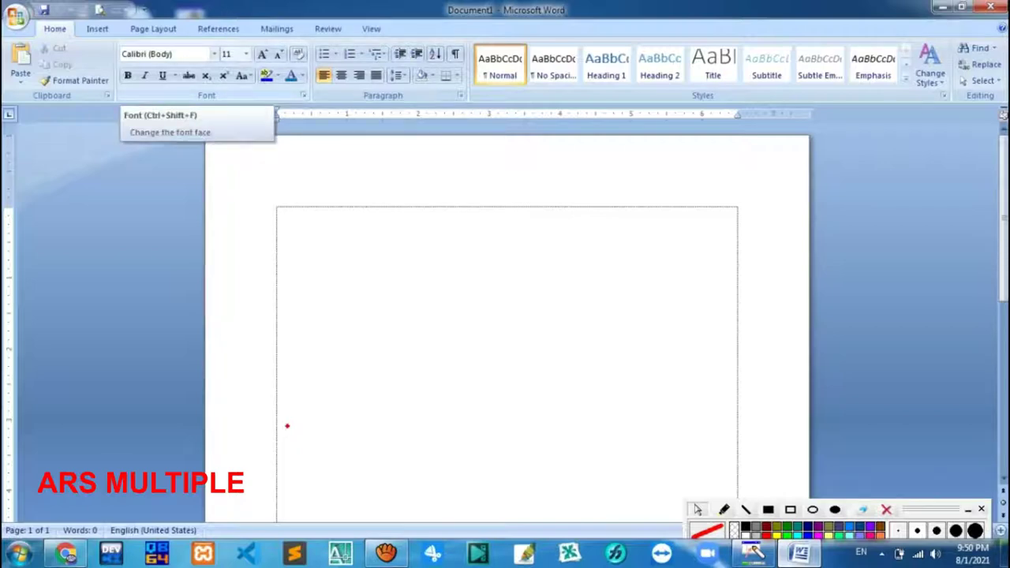
Step: Pick the Sagarmatha font by typing 'Sag' in the Font box, then grow the size to 26
{"action": "left_click", "coordinate": [158, 53]}
{"action": "type", "text": "Sga"}
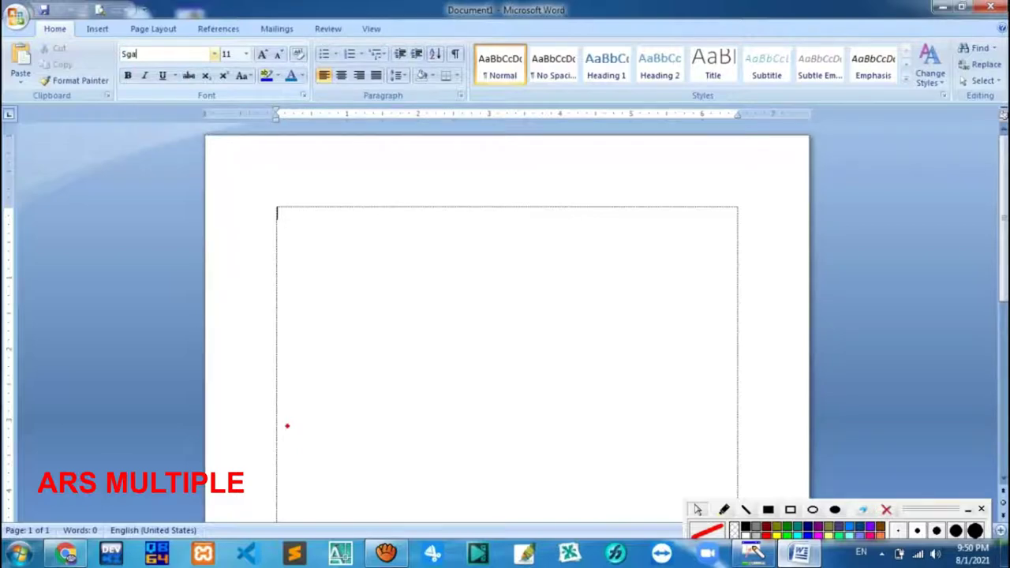
{"action": "type", "text": "Sagarmatha"}
{"action": "key", "text": "Return"}
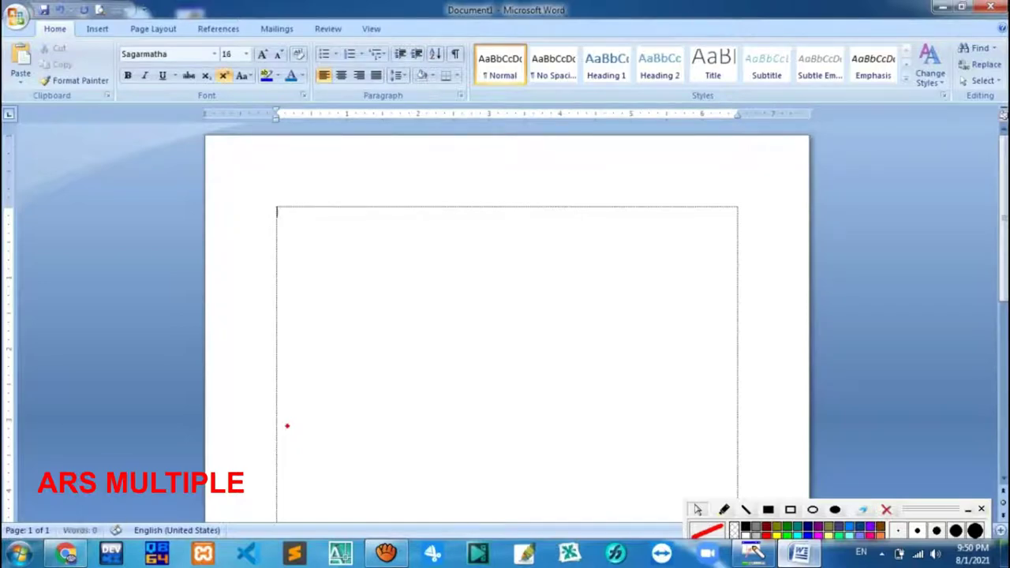
{"action": "key", "text": "ctrl+shift+period"}
{"action": "key", "text": "ctrl+shift+period"}
{"action": "key", "text": "ctrl+shift+period"}
{"action": "key", "text": "ctrl+shift+period"}
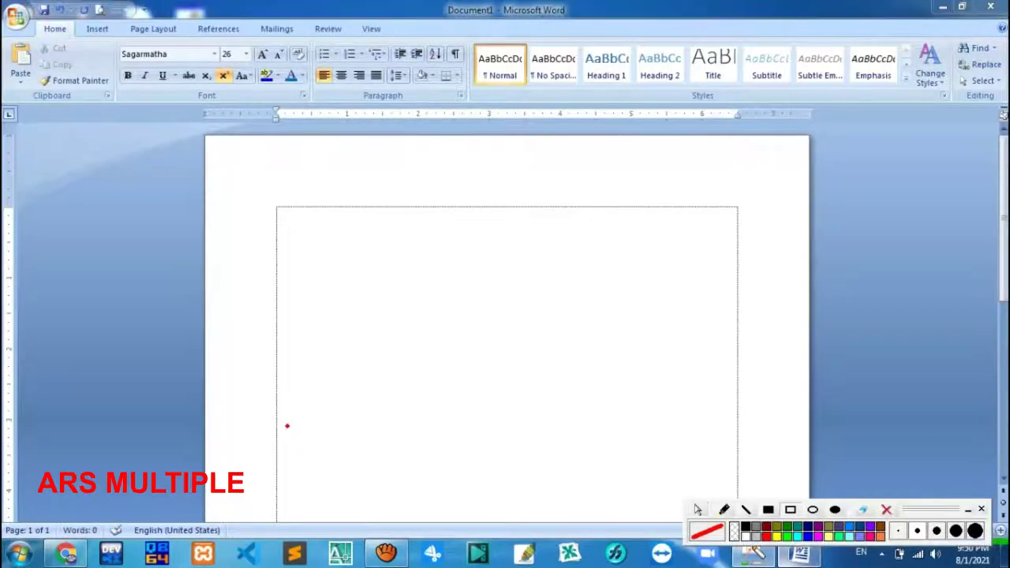
{"action": "left_click_drag", "start_coordinate": [219, 39], "coordinate": [293, 68]}
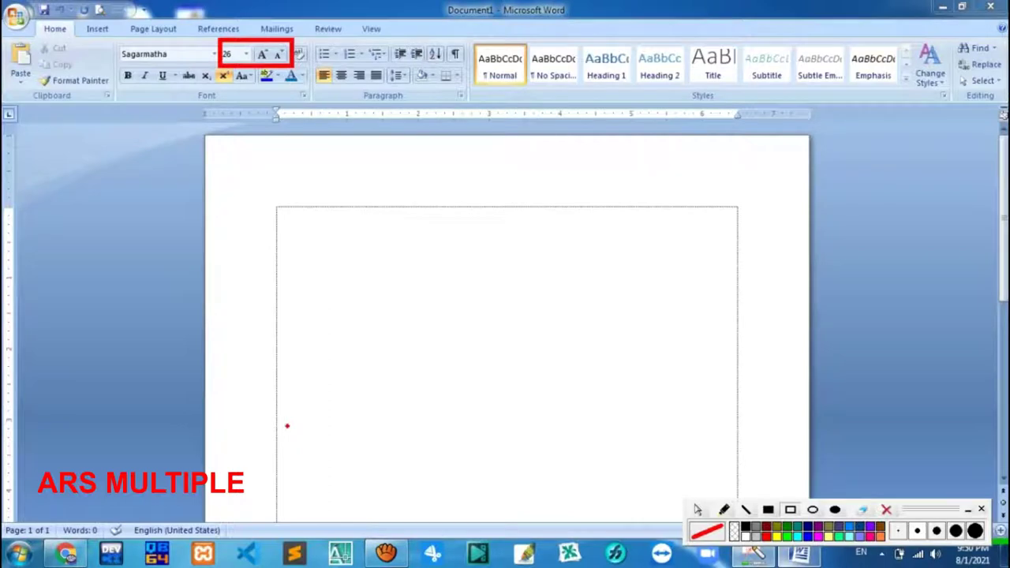
{"action": "left_click_drag", "start_coordinate": [350, 268], "coordinate": [359, 306]}
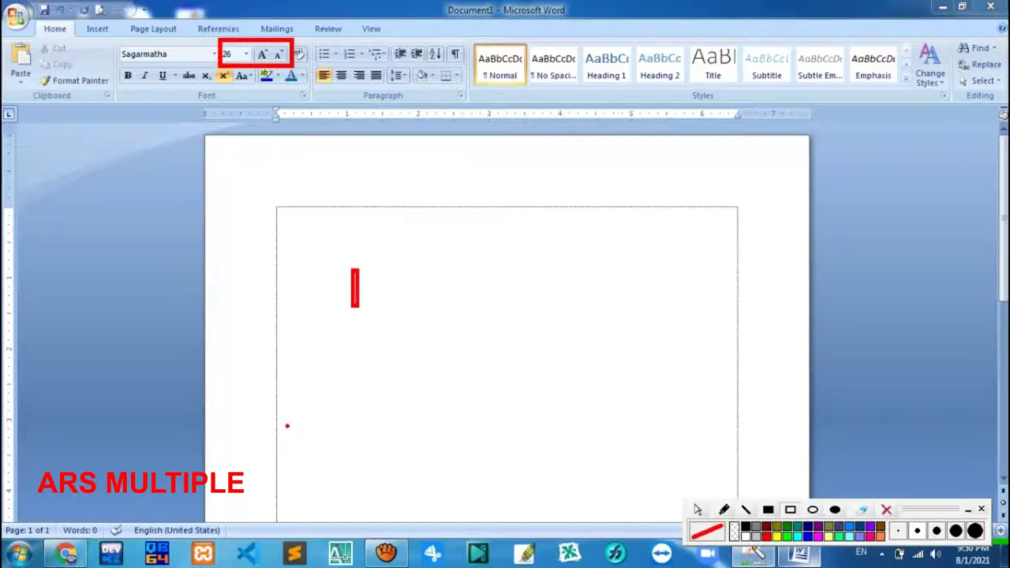
{"action": "left_click_drag", "start_coordinate": [211, 38], "coordinate": [294, 69]}
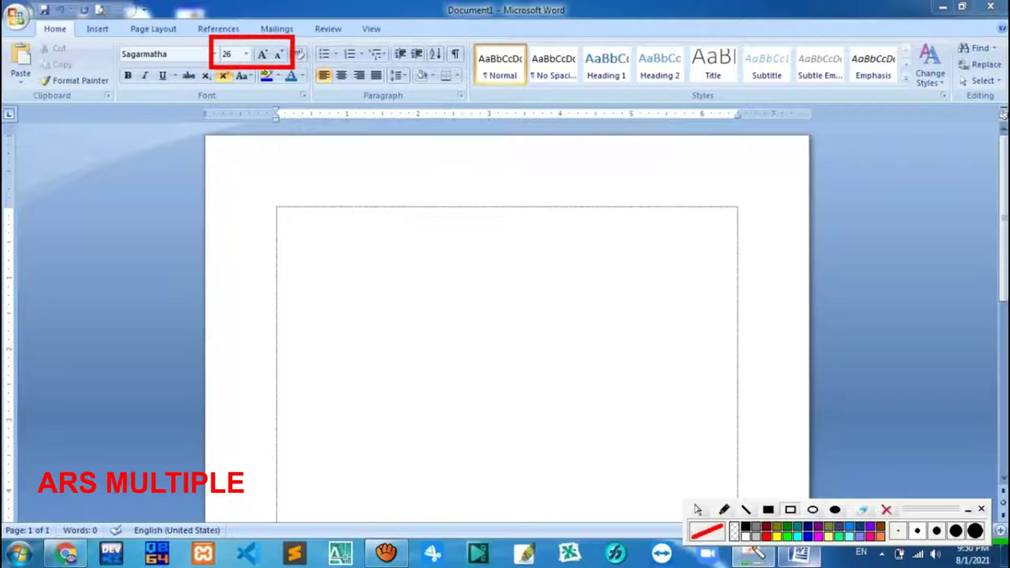
{"action": "left_click_drag", "start_coordinate": [250, 40], "coordinate": [290, 66]}
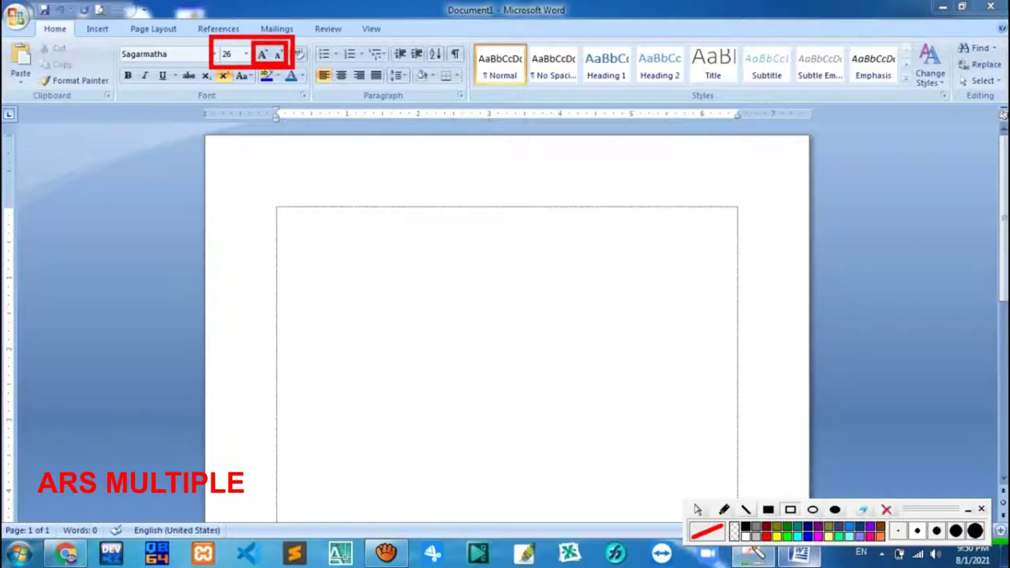
{"action": "left_click", "coordinate": [746, 509]}
{"action": "left_click_drag", "start_coordinate": [372, 280], "coordinate": [376, 311]}
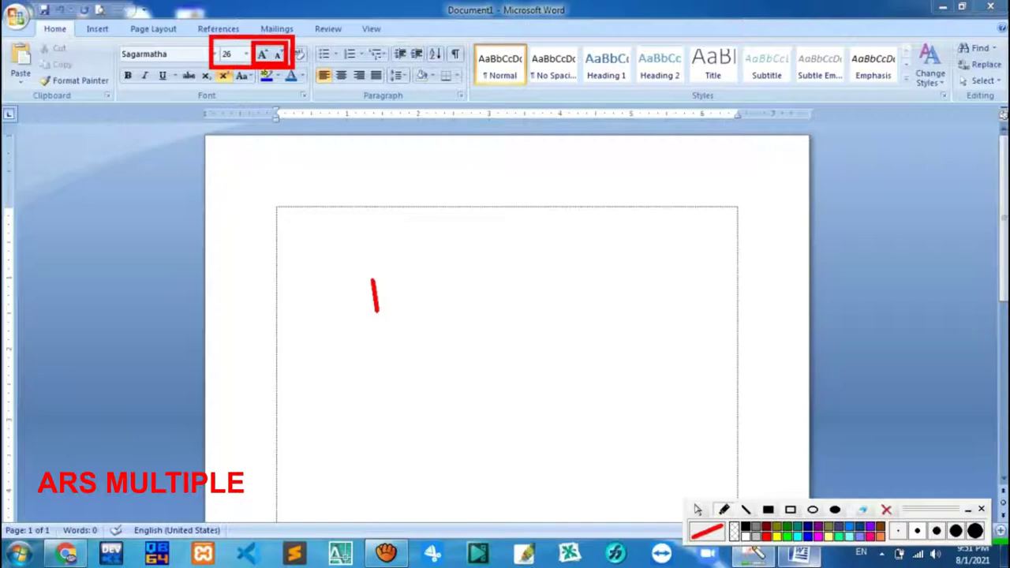
Step: Sketch a handwritten note across the blank page with the screen annotation pen
{"action": "mouse_move", "coordinate": [434, 288]}
{"action": "left_mouse_down"}
{"action": "mouse_move", "coordinate": [407, 304]}
{"action": "mouse_move", "coordinate": [434, 328]}
{"action": "mouse_move", "coordinate": [448, 298]}
{"action": "mouse_move", "coordinate": [448, 334]}
{"action": "mouse_move", "coordinate": [456, 305]}
{"action": "mouse_move", "coordinate": [469, 342]}
{"action": "mouse_move", "coordinate": [470, 325]}
{"action": "mouse_move", "coordinate": [491, 318]}
{"action": "mouse_move", "coordinate": [500, 339]}
{"action": "mouse_move", "coordinate": [513, 306]}
{"action": "left_mouse_up"}
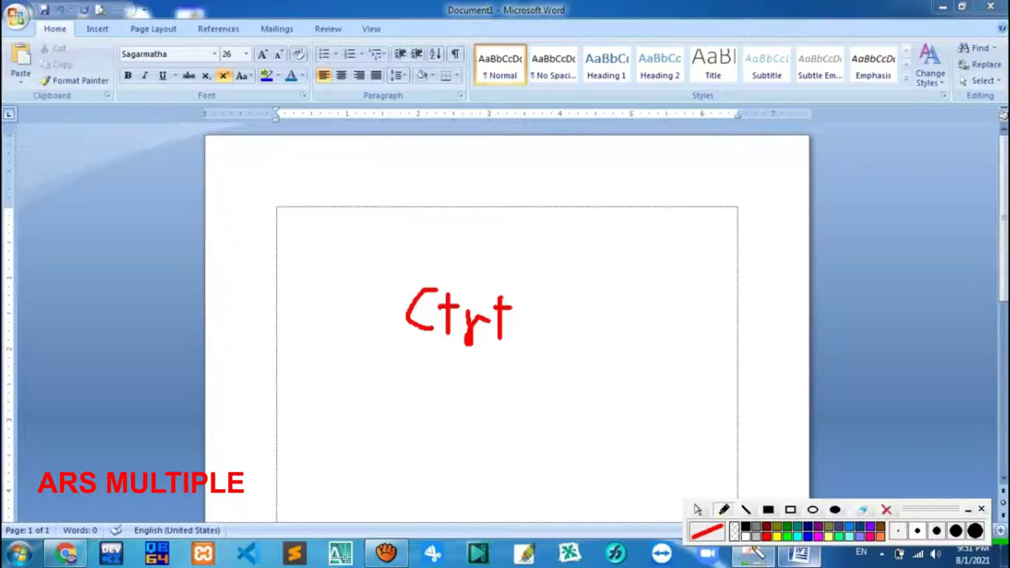
{"action": "mouse_move", "coordinate": [504, 295]}
{"action": "left_mouse_down"}
{"action": "mouse_move", "coordinate": [502, 336]}
{"action": "mouse_move", "coordinate": [516, 345]}
{"action": "mouse_move", "coordinate": [530, 319]}
{"action": "mouse_move", "coordinate": [555, 318]}
{"action": "mouse_move", "coordinate": [539, 320]}
{"action": "mouse_move", "coordinate": [539, 341]}
{"action": "mouse_move", "coordinate": [570, 341]}
{"action": "mouse_move", "coordinate": [559, 366]}
{"action": "mouse_move", "coordinate": [551, 355]}
{"action": "left_mouse_up"}
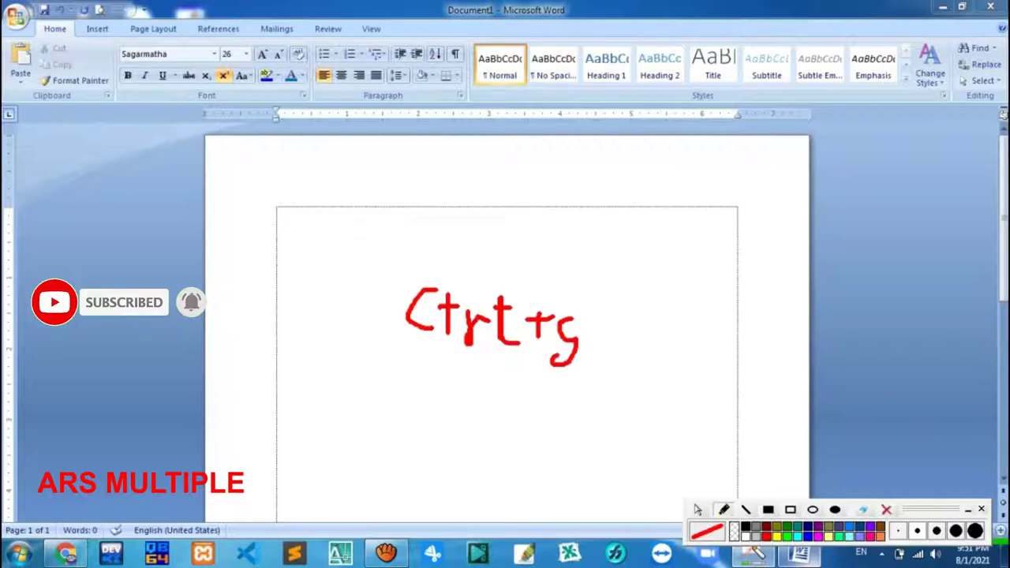
{"action": "mouse_move", "coordinate": [588, 303]}
{"action": "left_mouse_down"}
{"action": "mouse_move", "coordinate": [590, 356]}
{"action": "mouse_move", "coordinate": [617, 368]}
{"action": "left_mouse_up"}
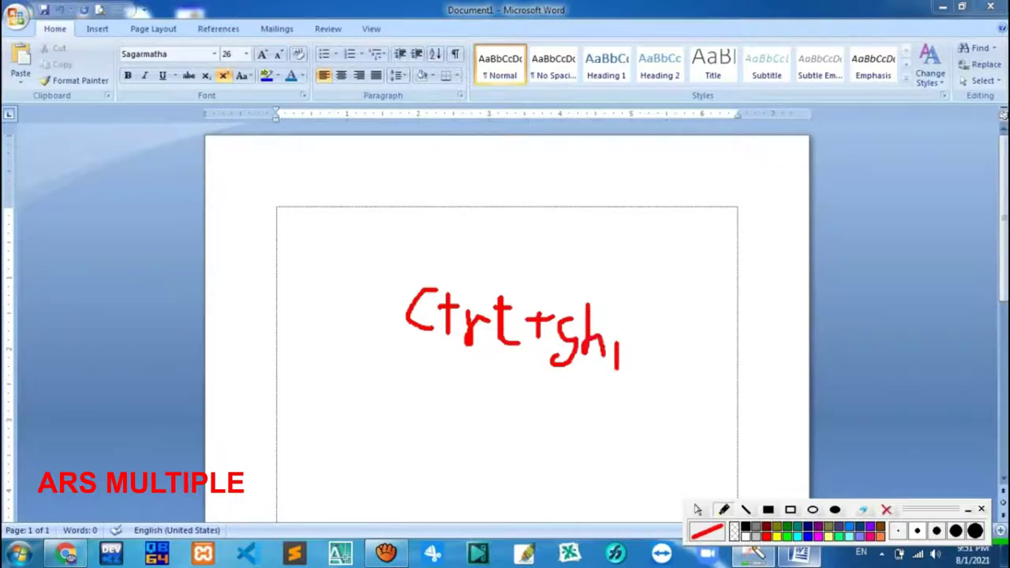
{"action": "mouse_move", "coordinate": [650, 309]}
{"action": "left_mouse_down"}
{"action": "mouse_move", "coordinate": [638, 371]}
{"action": "mouse_move", "coordinate": [655, 344]}
{"action": "mouse_move", "coordinate": [665, 377]}
{"action": "mouse_move", "coordinate": [684, 345]}
{"action": "mouse_move", "coordinate": [709, 353]}
{"action": "mouse_move", "coordinate": [699, 350]}
{"action": "mouse_move", "coordinate": [698, 372]}
{"action": "mouse_move", "coordinate": [756, 373]}
{"action": "mouse_move", "coordinate": [723, 389]}
{"action": "left_mouse_up"}
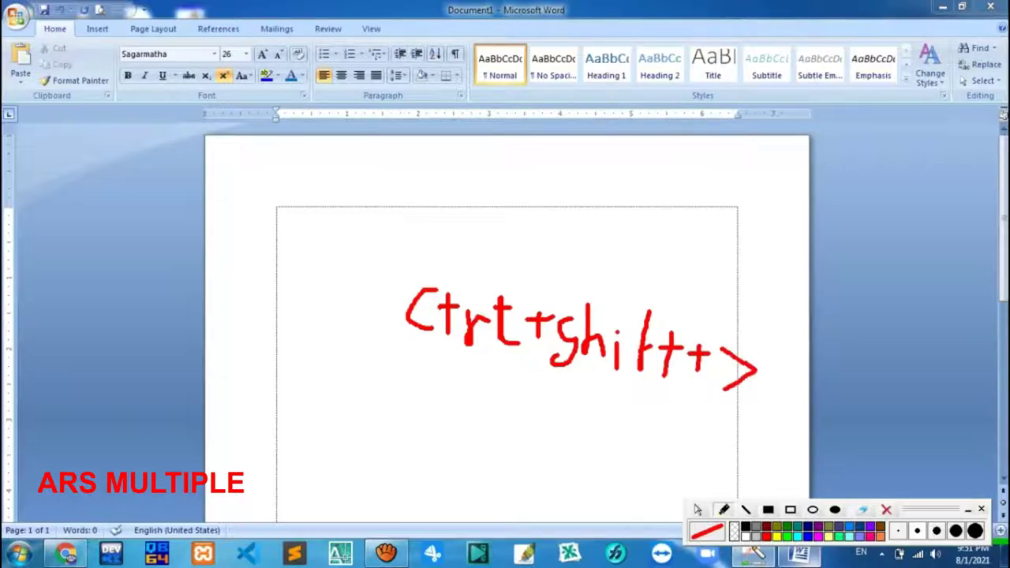
{"action": "mouse_move", "coordinate": [626, 396]}
{"action": "left_mouse_down"}
{"action": "mouse_move", "coordinate": [585, 416]}
{"action": "mouse_move", "coordinate": [623, 435]}
{"action": "left_mouse_up"}
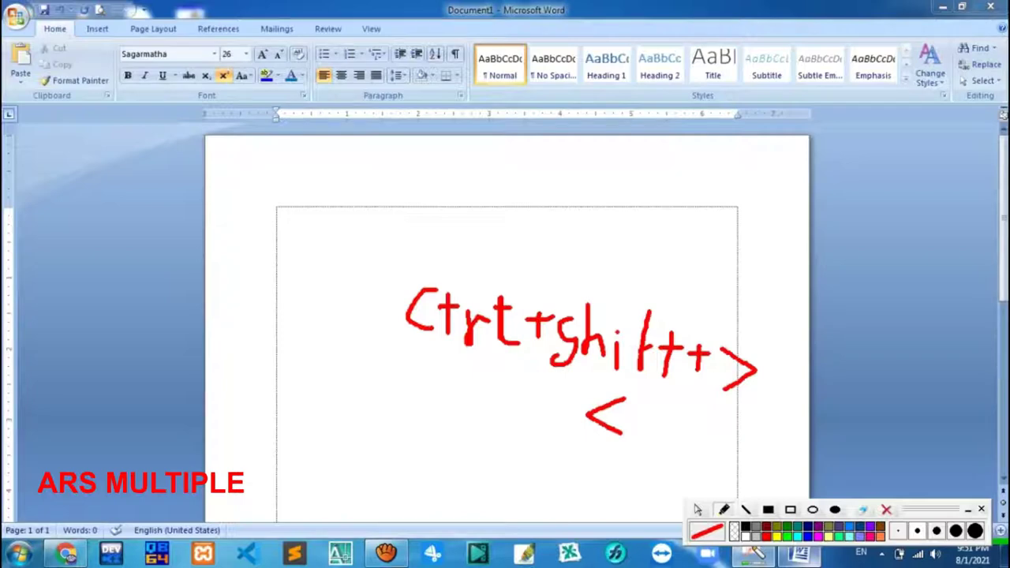
{"action": "left_click", "coordinate": [698, 509]}
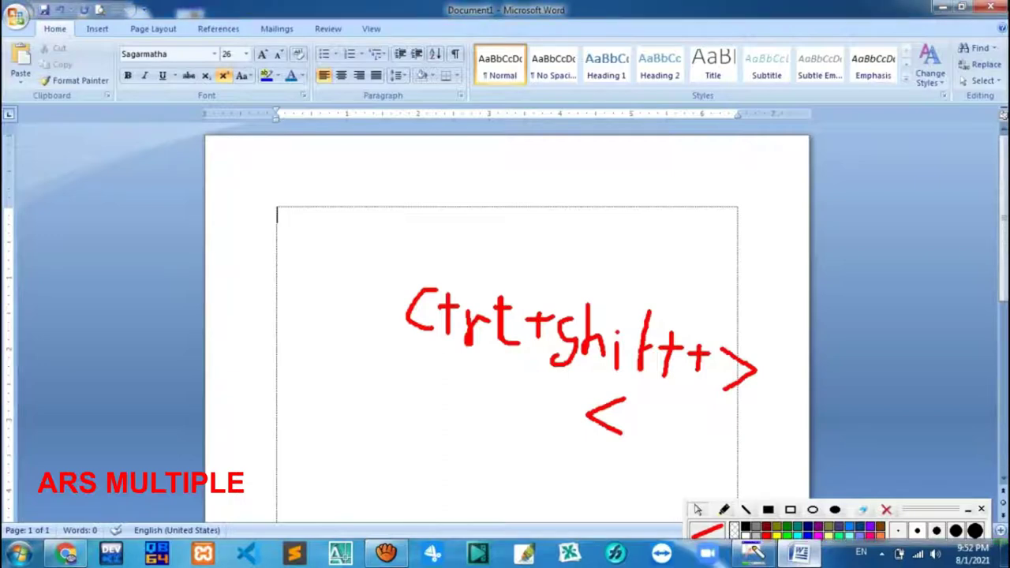
Step: Step the font size down with Ctrl+Shift+< and settle it at 18 points
{"action": "key", "text": "ctrl+shift+comma"}
{"action": "key", "text": "ctrl+shift+comma"}
{"action": "key", "text": "ctrl+shift+comma"}
{"action": "key", "text": "ctrl+shift+comma"}
{"action": "key", "text": "ctrl+shift+comma"}
{"action": "key", "text": "ctrl+shift+comma"}
{"action": "key", "text": "ctrl+shift+comma"}
{"action": "key", "text": "ctrl+shift+comma"}
{"action": "key", "text": "ctrl+shift+comma"}
{"action": "key", "text": "ctrl+shift+comma"}
{"action": "key", "text": "ctrl+shift+comma"}
{"action": "key", "text": "ctrl+shift+comma"}
{"action": "key", "text": "ctrl+shift+comma"}
{"action": "key", "text": "ctrl+shift+comma"}
{"action": "key", "text": "ctrl+shift+comma"}
{"action": "key", "text": "ctrl+shift+comma"}
{"action": "key", "text": "ctrl+shift+period"}
{"action": "key", "text": "ctrl+shift+period"}
{"action": "key", "text": "ctrl+shift+period"}
{"action": "key", "text": "ctrl+shift+period"}
{"action": "key", "text": "ctrl+shift+period"}
{"action": "key", "text": "ctrl+shift+period"}
{"action": "key", "text": "ctrl+shift+period"}
{"action": "key", "text": "ctrl+shift+period"}
{"action": "key", "text": "ctrl+shift+period"}
{"action": "key", "text": "ctrl+shift+period"}
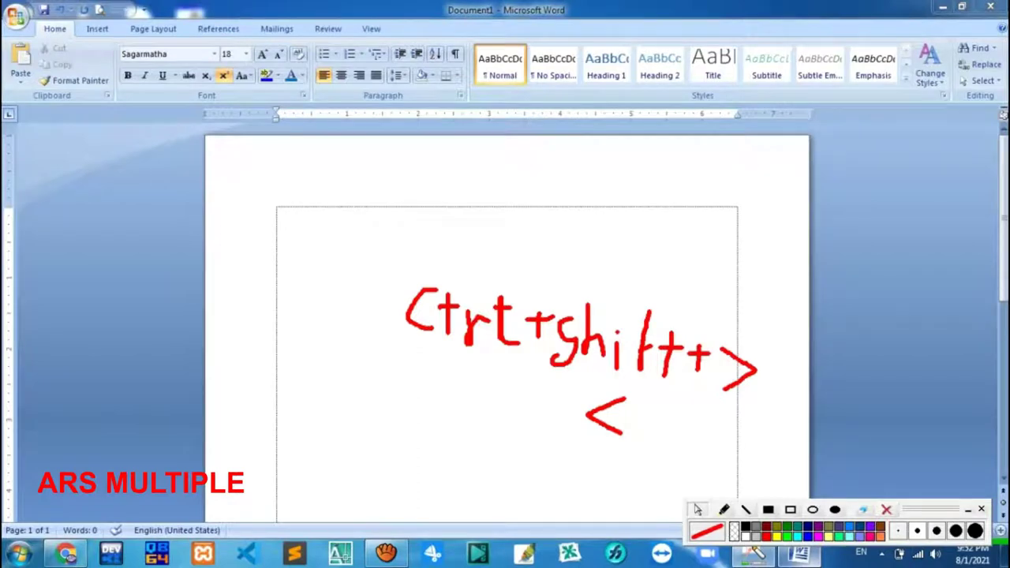
{"action": "key", "text": "e"}
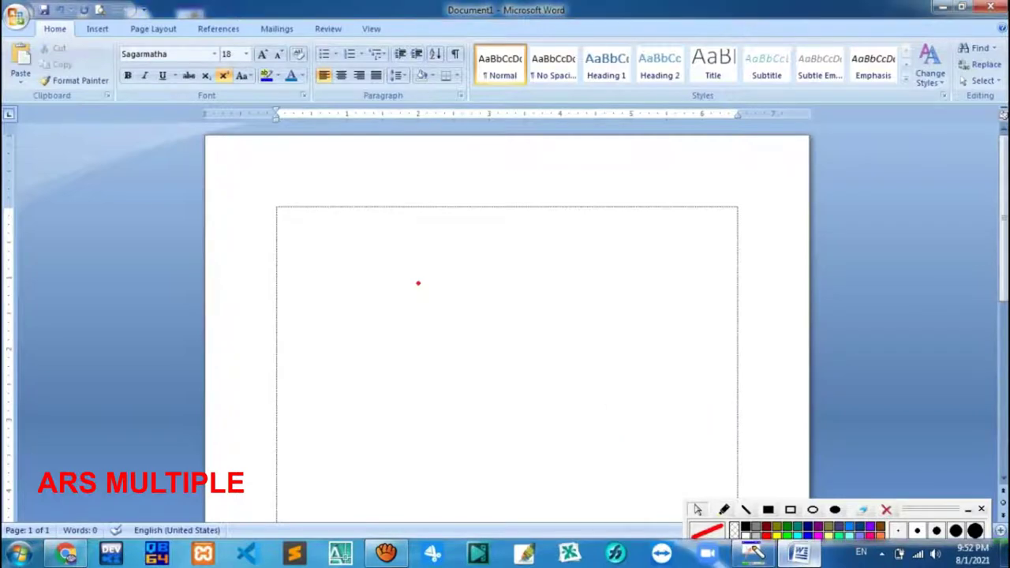
Step: Type the salutation 'श्रीमान् प्रधानाध्यापक ज्यू' with a dotted 'श्री....' name line below it
{"action": "type", "text": "श्रीमान् अ"}
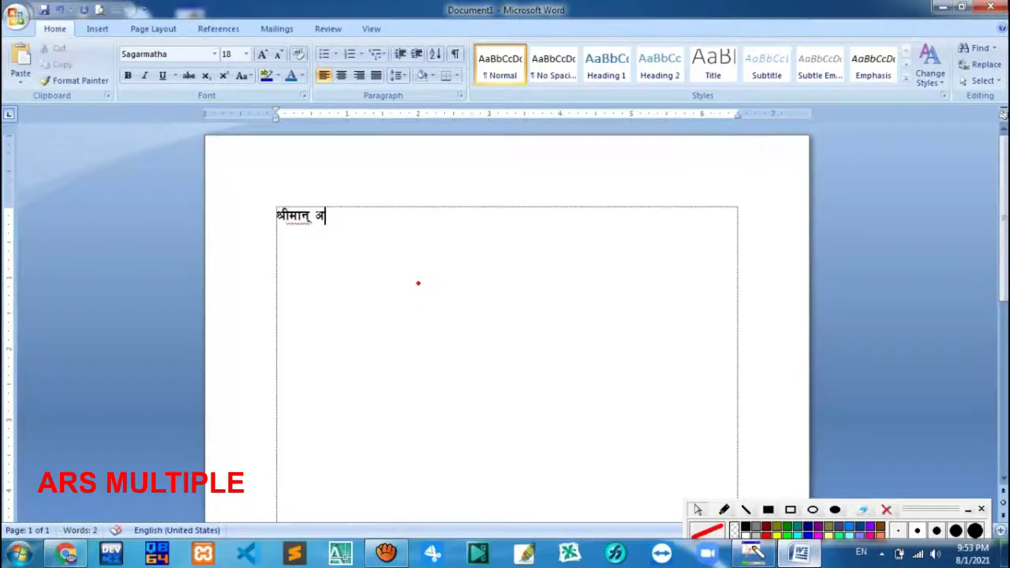
{"action": "key", "text": "BackSpace"}
{"action": "type", "text": "प्रधा"}
{"action": "type", "text": "नाध्यपक "}
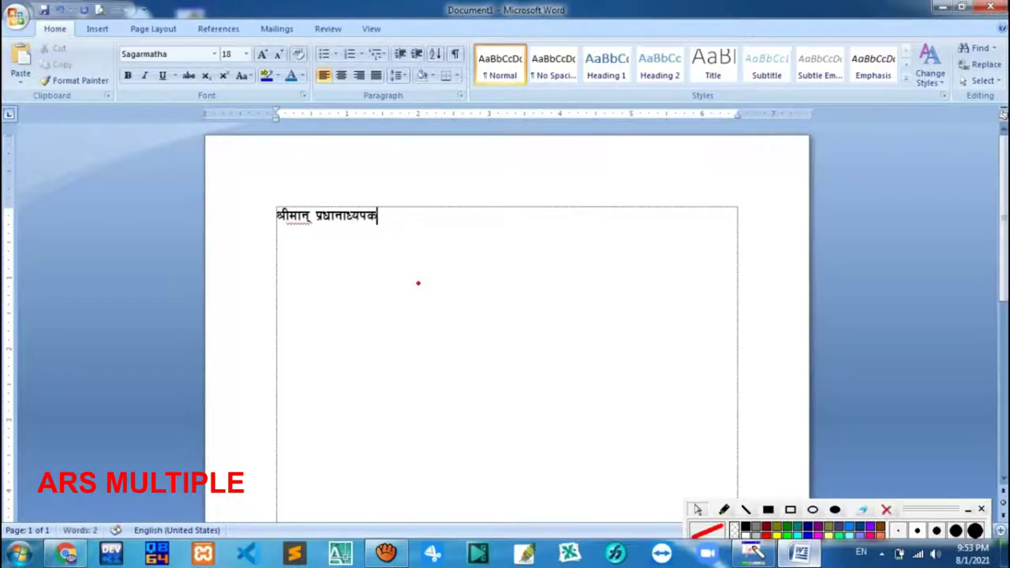
{"action": "type", "text": "ज्यु"}
{"action": "key", "text": "Return"}
{"action": "type", "text": "श्री."}
{"action": "type", "text": "....................."}
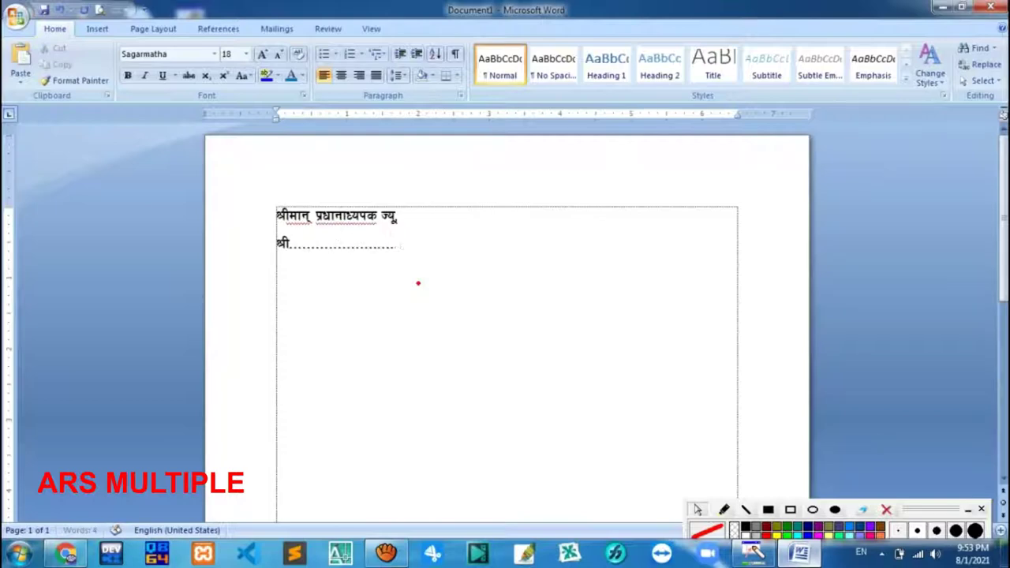
{"action": "type", "text": "......"}
Step: Insert a new line above the greeting and type the date 'मिति: २०७८।०४।१७'
{"action": "key", "text": "ctrl+Home"}
{"action": "key", "text": "Return"}
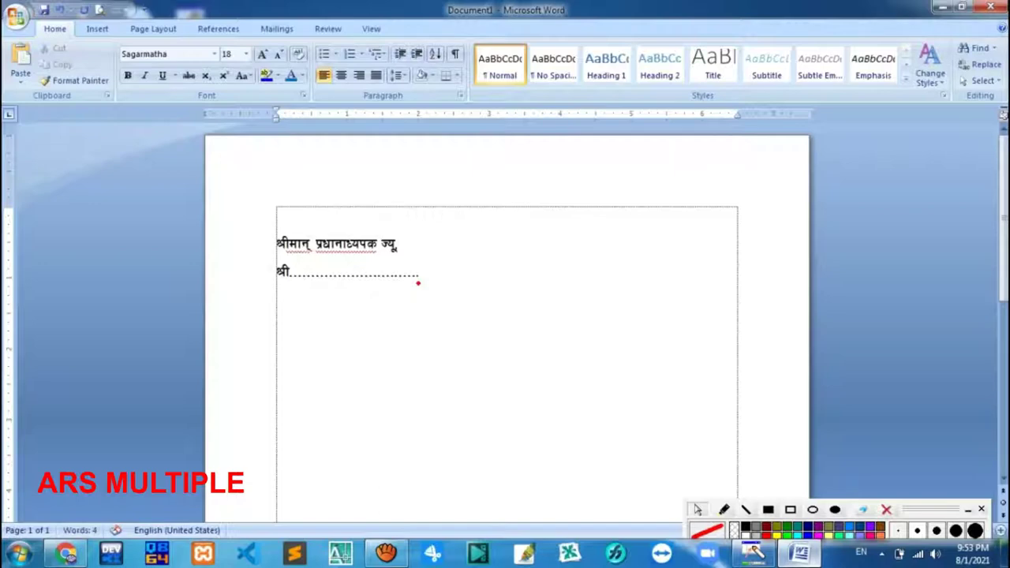
{"action": "key", "text": "Up"}
{"action": "type", "text": "मि"}
{"action": "type", "text": "ति:"}
{"action": "type", "text": " २०"}
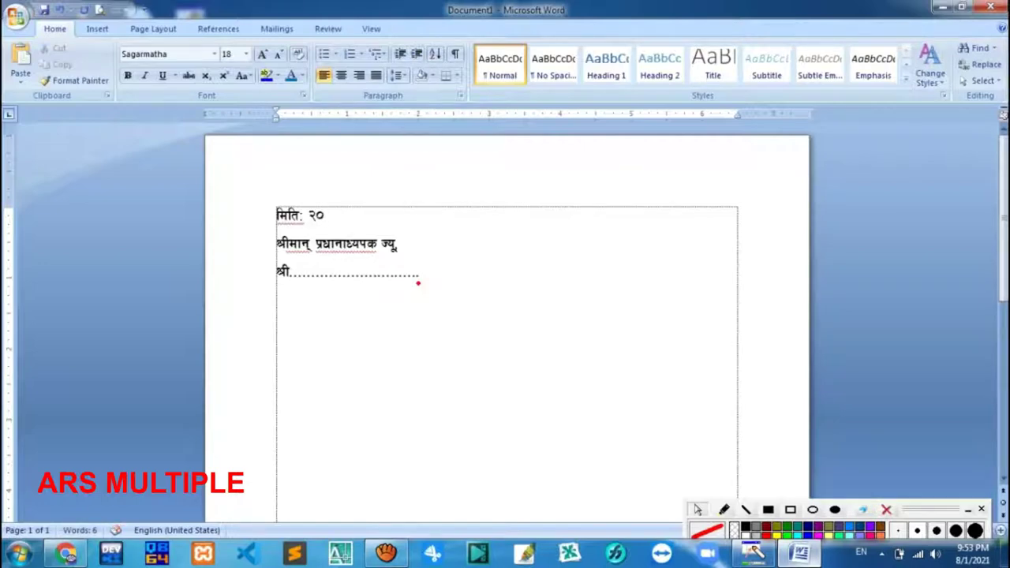
{"action": "type", "text": "७८।०"}
{"action": "type", "text": "४।१"}
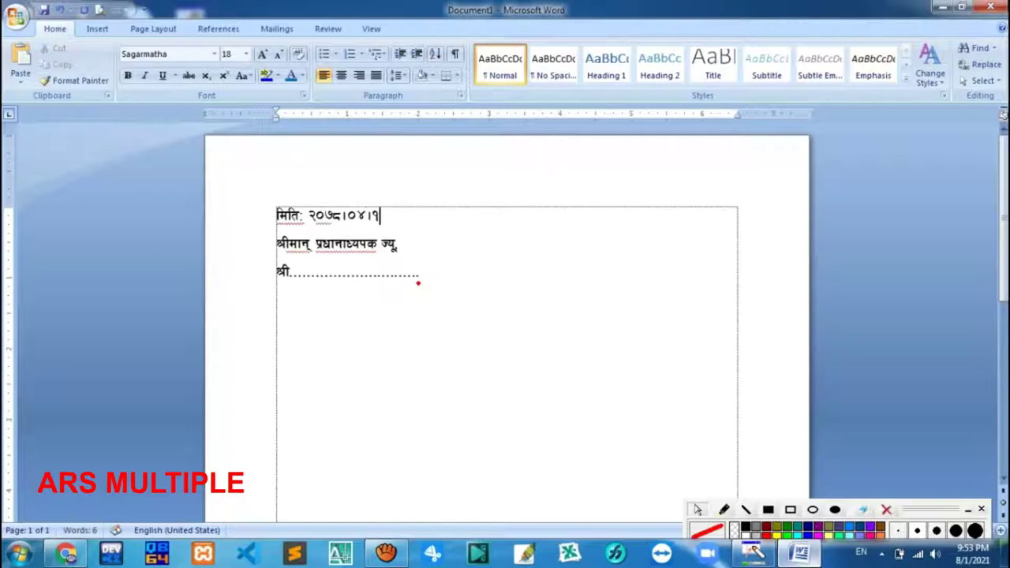
{"action": "type", "text": "७"}
Step: Select the whole date line 'मिति: २०७८।०४।१७'
{"action": "key", "text": "shift+Home"}
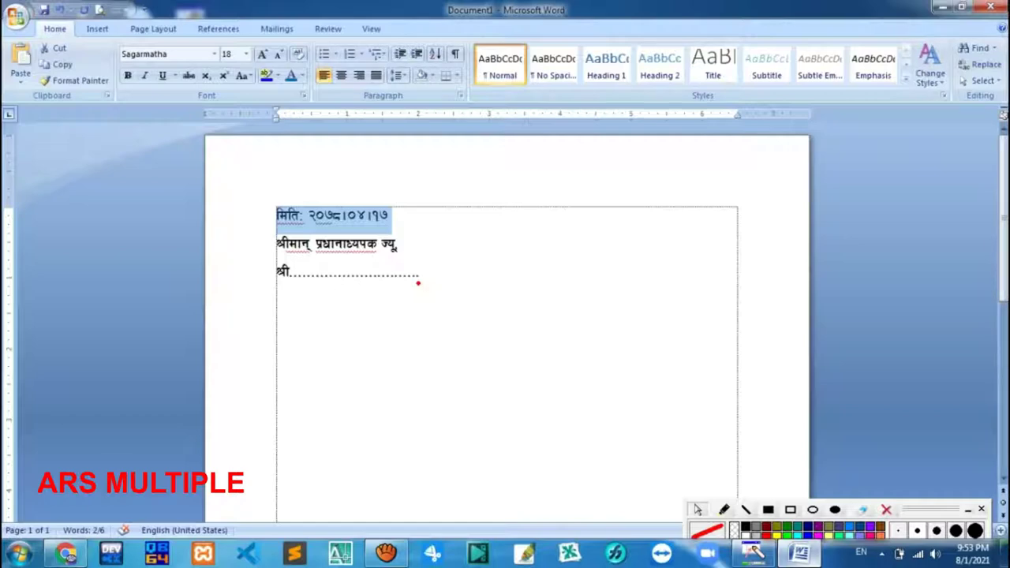
Step: Right-align the date line with Ctrl+R, deselect it, and make several drag strokes on the page
{"action": "key", "text": "ctrl+r"}
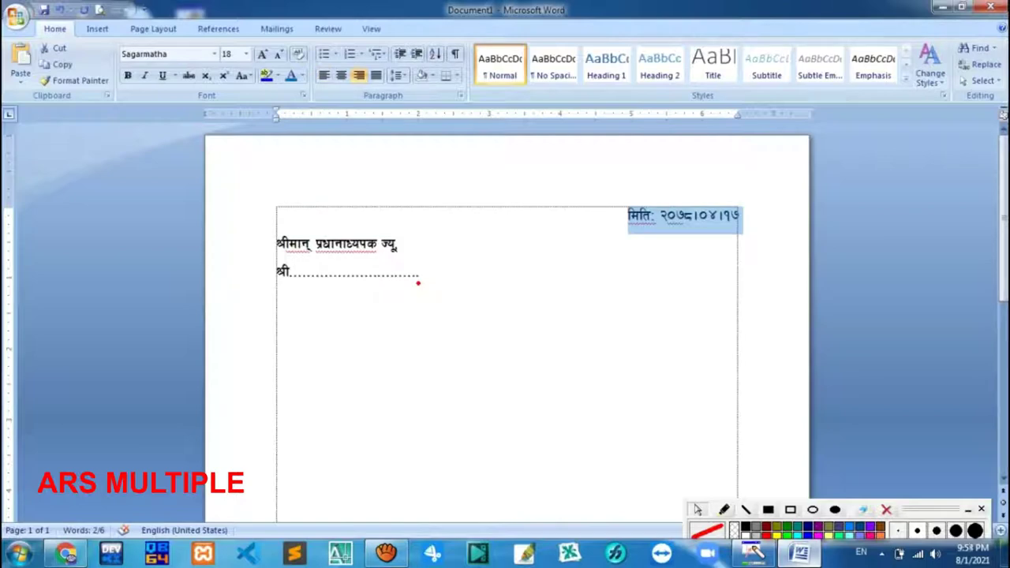
{"action": "left_click", "coordinate": [418, 282]}
{"action": "mouse_move", "coordinate": [409, 330]}
{"action": "left_mouse_down"}
{"action": "mouse_move", "coordinate": [395, 363]}
{"action": "mouse_move", "coordinate": [416, 370]}
{"action": "left_mouse_up"}
{"action": "mouse_move", "coordinate": [419, 330]}
{"action": "left_mouse_down"}
{"action": "mouse_move", "coordinate": [420, 364]}
{"action": "mouse_move", "coordinate": [434, 341]}
{"action": "mouse_move", "coordinate": [440, 371]}
{"action": "mouse_move", "coordinate": [450, 351]}
{"action": "mouse_move", "coordinate": [462, 371]}
{"action": "mouse_move", "coordinate": [525, 356]}
{"action": "mouse_move", "coordinate": [503, 376]}
{"action": "left_mouse_up"}
{"action": "left_click_drag", "start_coordinate": [557, 342], "coordinate": [563, 392]}
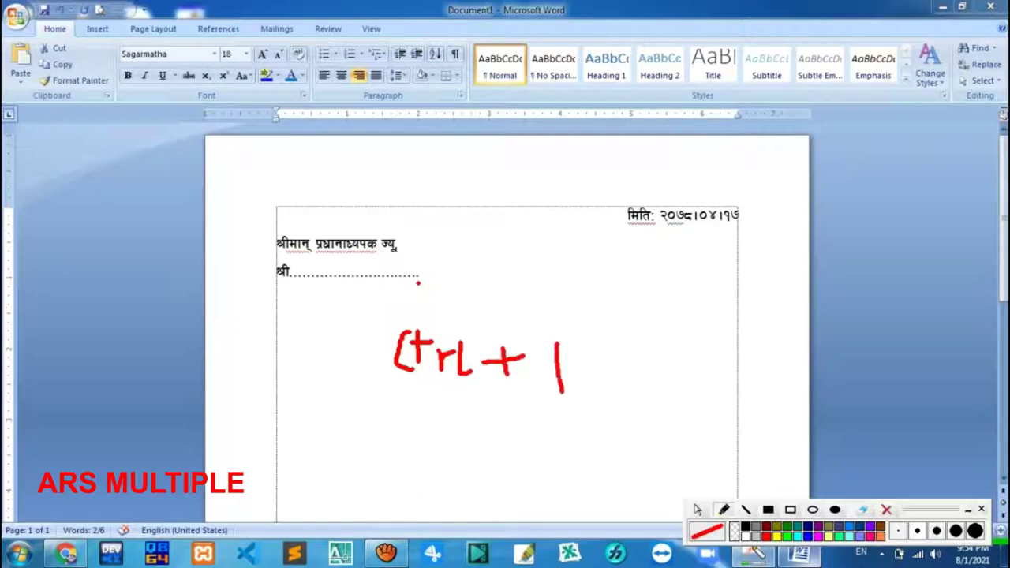
{"action": "mouse_move", "coordinate": [557, 342]}
{"action": "left_mouse_down"}
{"action": "mouse_move", "coordinate": [582, 360]}
{"action": "mouse_move", "coordinate": [562, 379]}
{"action": "mouse_move", "coordinate": [593, 393]}
{"action": "left_mouse_up"}
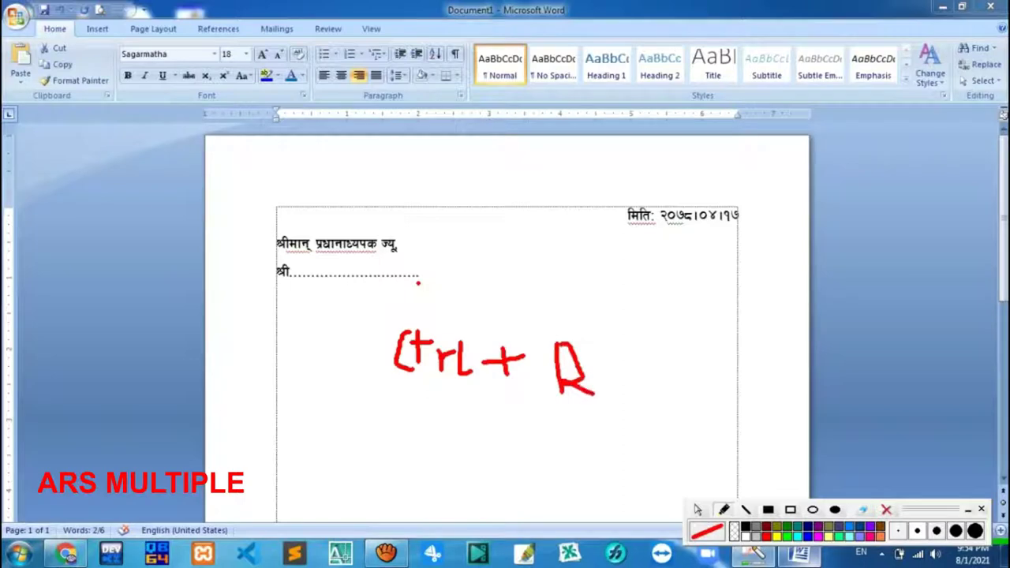
{"action": "left_click_drag", "start_coordinate": [542, 331], "coordinate": [544, 337]}
{"action": "left_click_drag", "start_coordinate": [581, 329], "coordinate": [579, 342]}
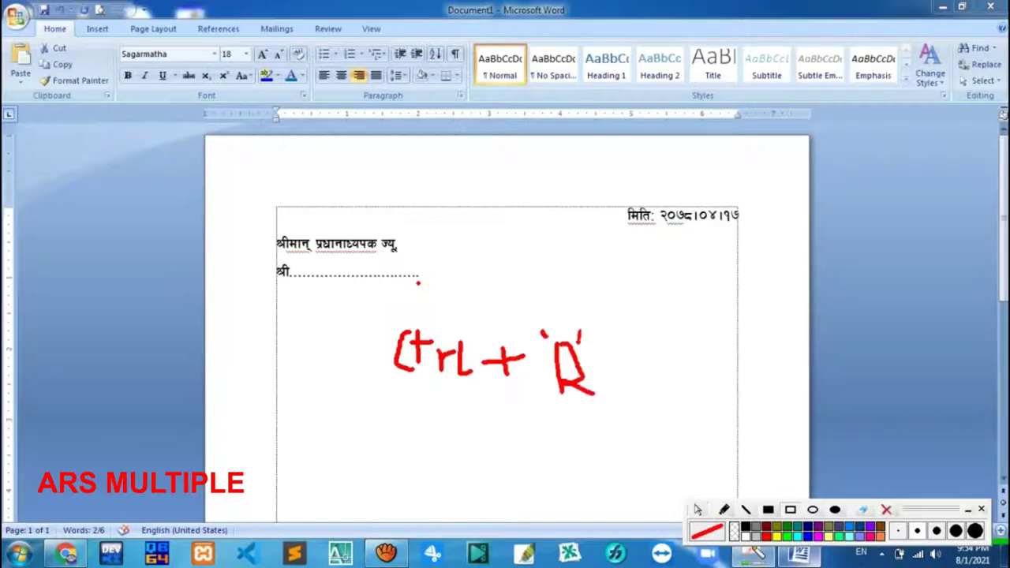
{"action": "left_click_drag", "start_coordinate": [312, 64], "coordinate": [388, 91]}
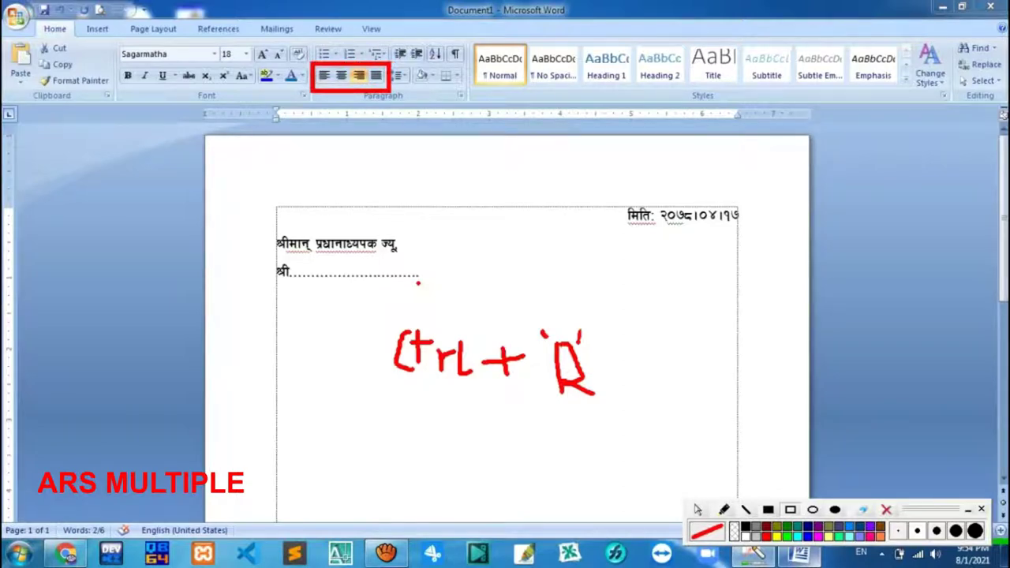
{"action": "mouse_move", "coordinate": [308, 38]}
{"action": "left_mouse_down"}
{"action": "mouse_move", "coordinate": [386, 39]}
{"action": "mouse_move", "coordinate": [464, 87]}
{"action": "mouse_move", "coordinate": [470, 106]}
{"action": "left_mouse_up"}
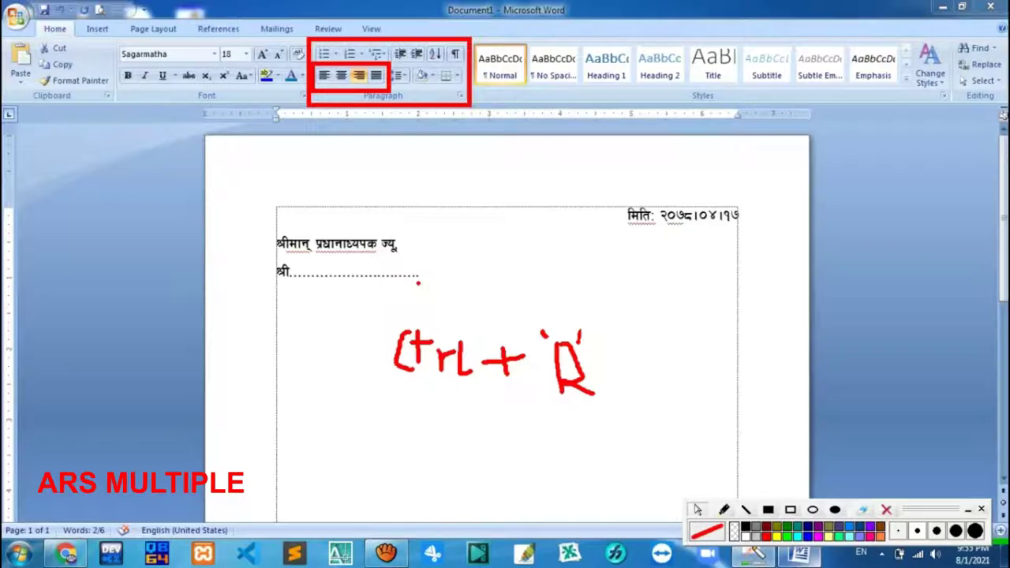
{"action": "triple_click", "coordinate": [684, 215]}
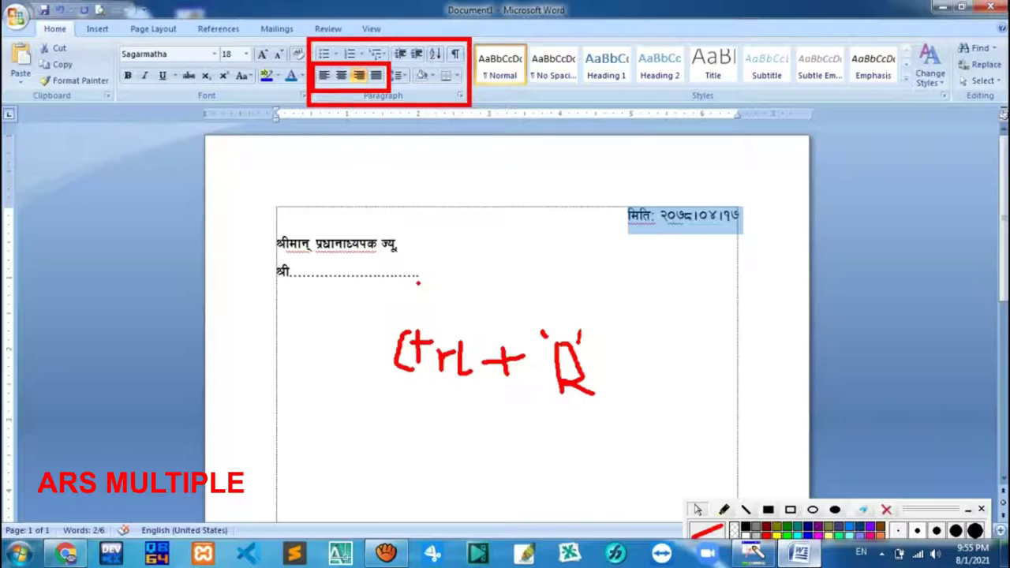
{"action": "left_click", "coordinate": [399, 243]}
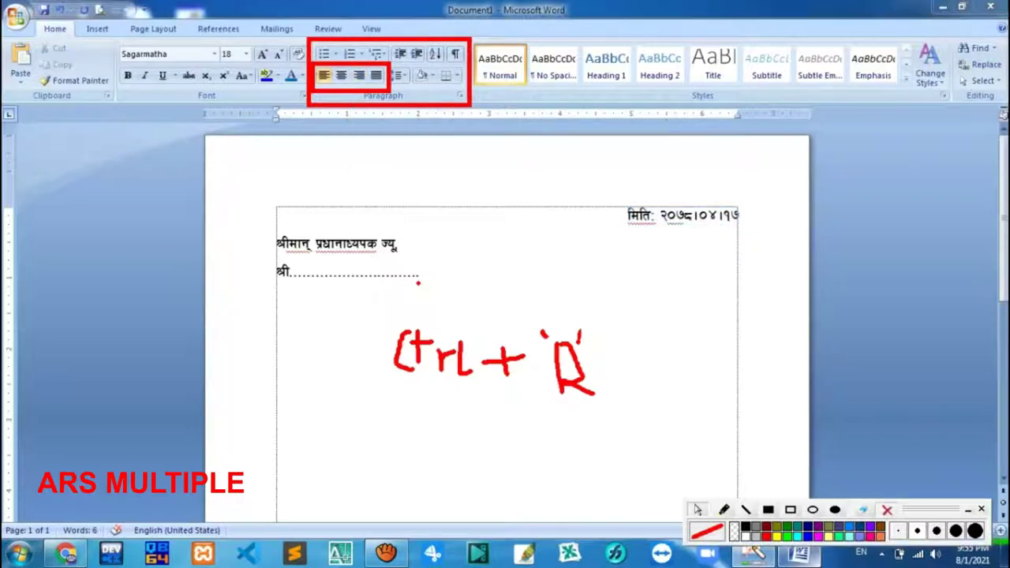
Step: Select all of the letter's text and delete it, leaving an empty page with 0 words
{"action": "key", "text": "Delete"}
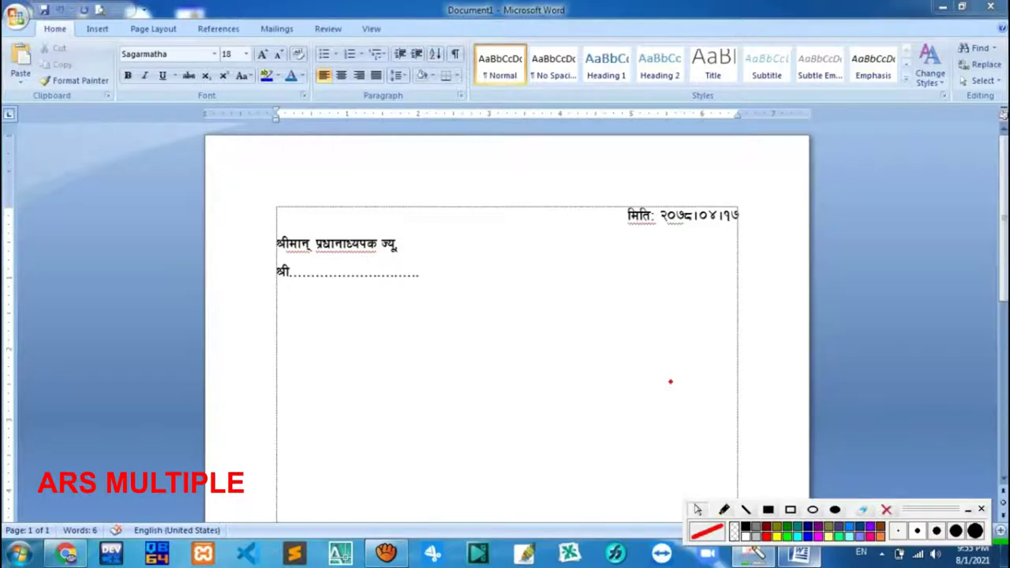
{"action": "key", "text": "ctrl+a"}
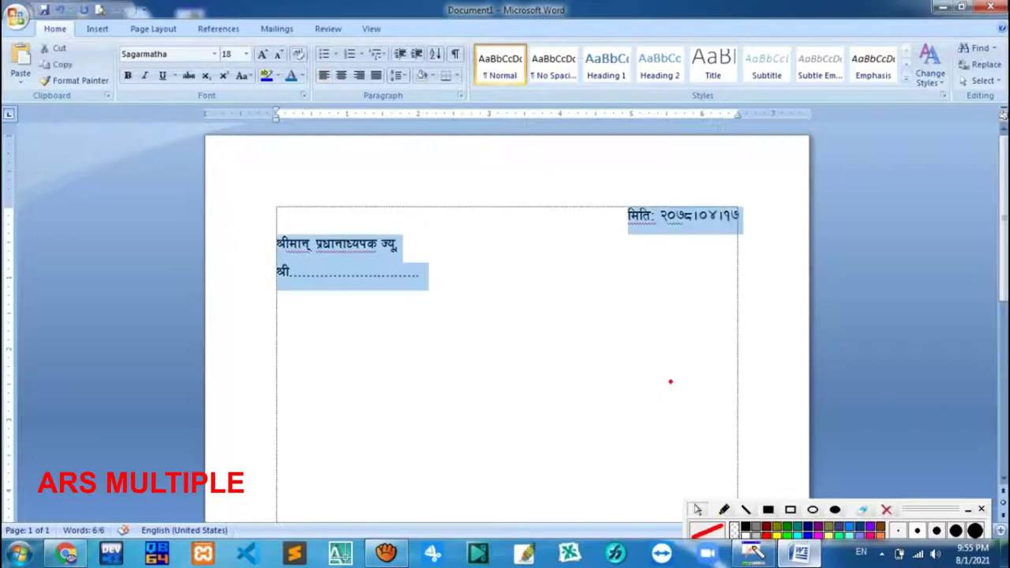
{"action": "key", "text": "Delete"}
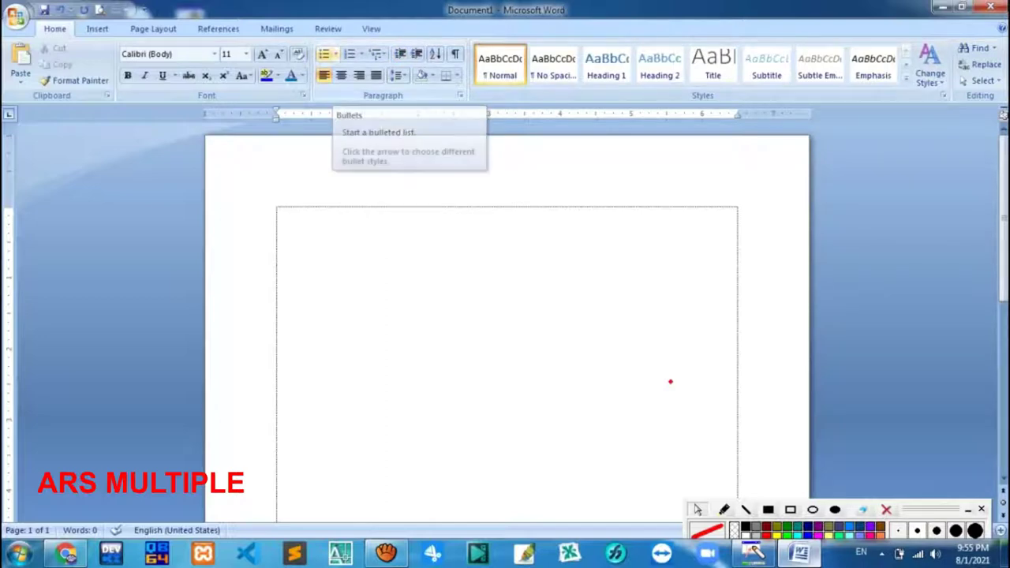
{"action": "left_click", "coordinate": [335, 54]}
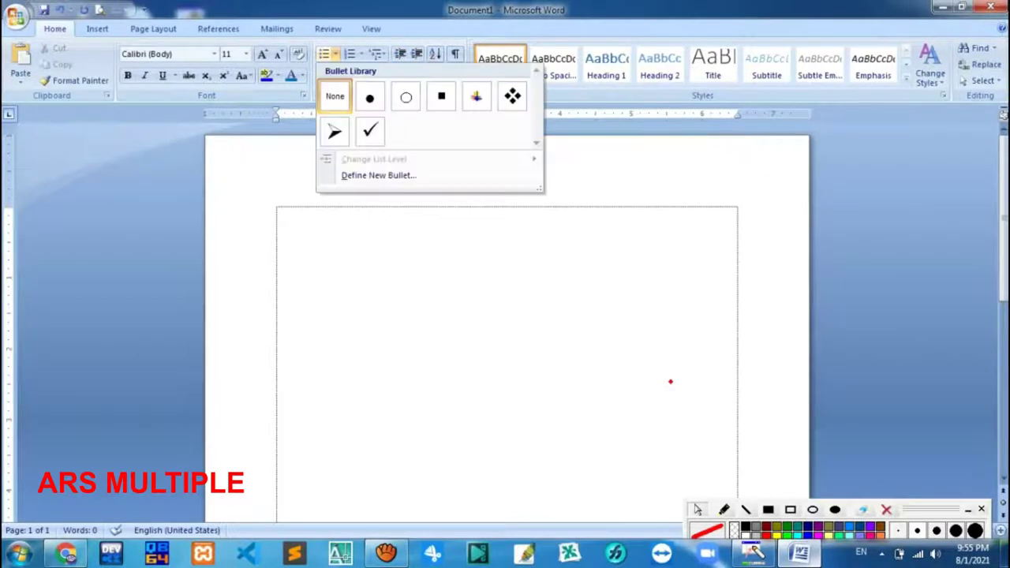
{"action": "left_click", "coordinate": [360, 54]}
{"action": "left_click", "coordinate": [360, 53]}
{"action": "left_click", "coordinate": [360, 54]}
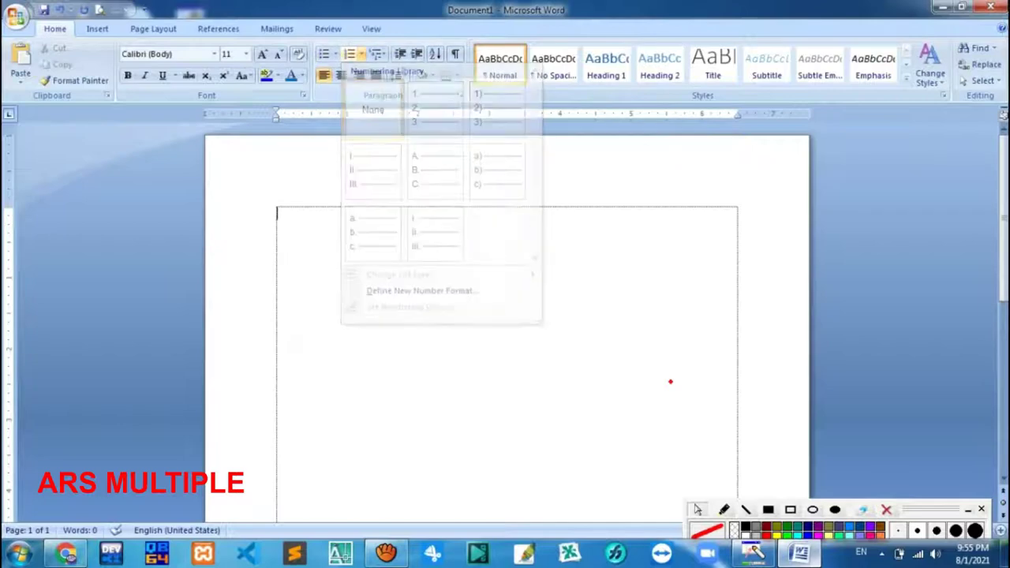
{"action": "left_click", "coordinate": [335, 54]}
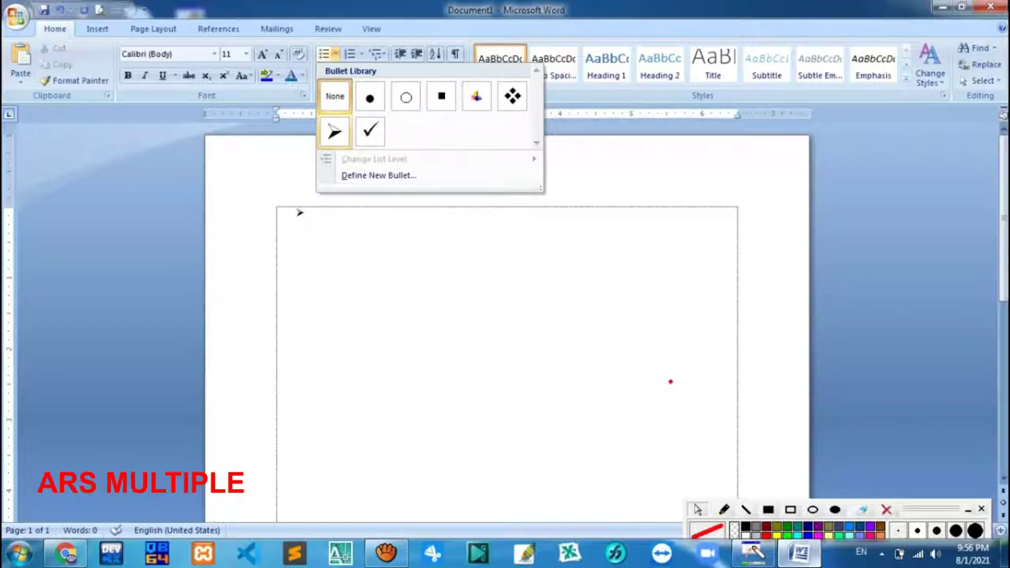
{"action": "key", "text": "Escape"}
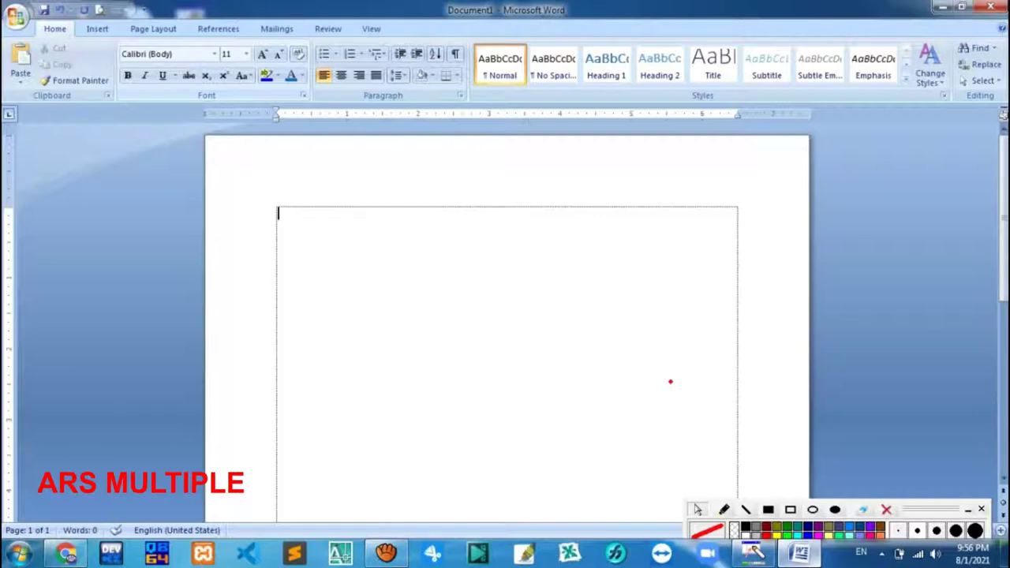
{"action": "key", "text": "ctrl+shift+plus"}
{"action": "key", "text": "ctrl+shift+plus"}
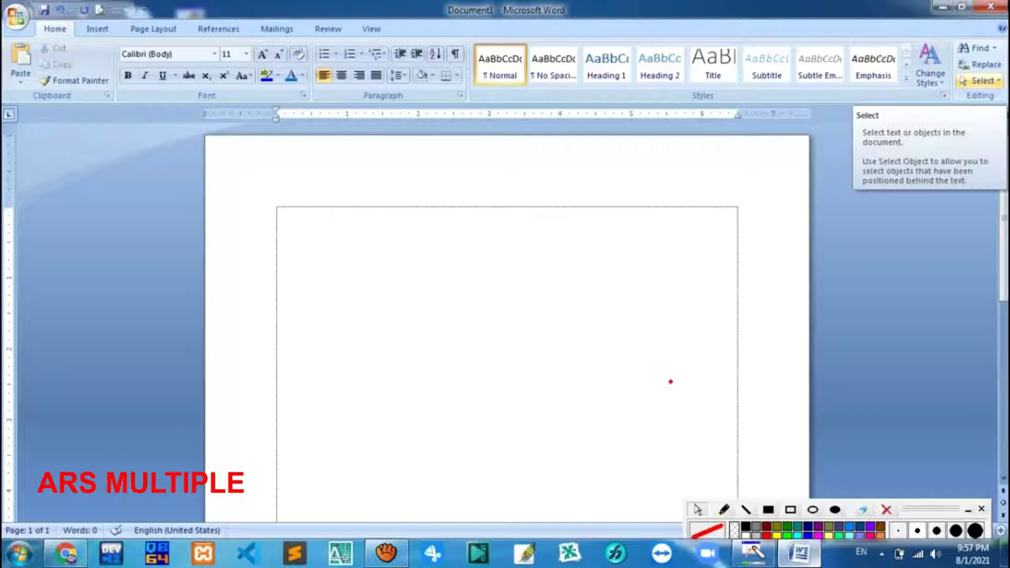
{"action": "left_click", "coordinate": [977, 81]}
{"action": "left_click", "coordinate": [836, 137]}
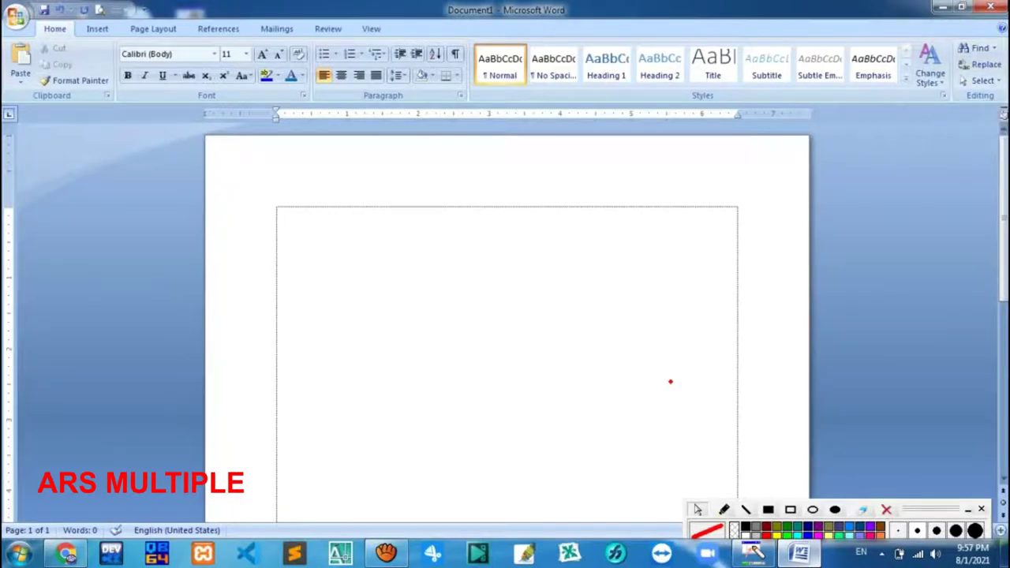
Step: Generate three sample paragraphs with =rand() and justify them to both margins
{"action": "type", "text": "=rand()"}
{"action": "key", "text": "Return"}
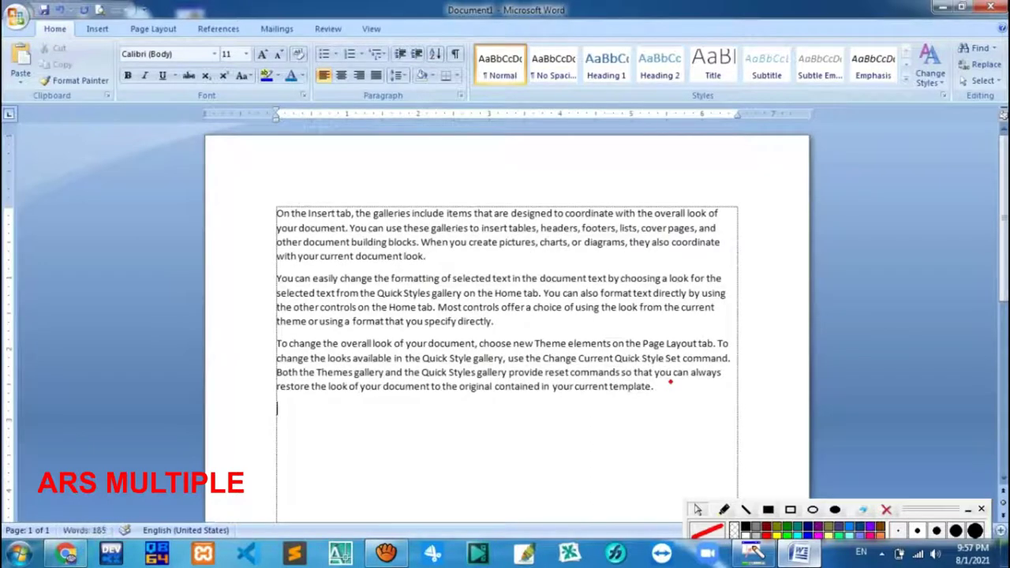
{"action": "key", "text": "ctrl+a"}
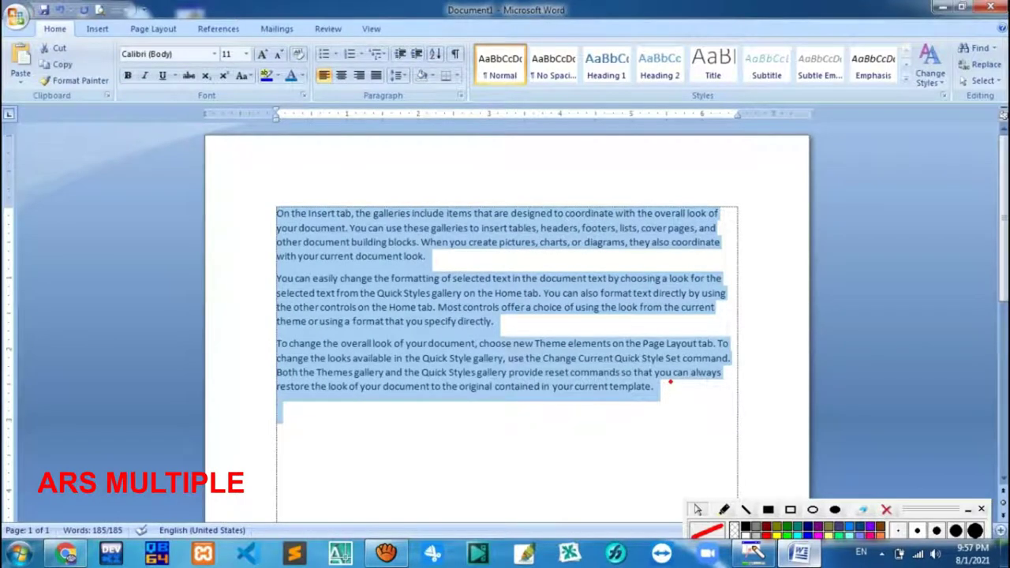
{"action": "key", "text": "ctrl+j"}
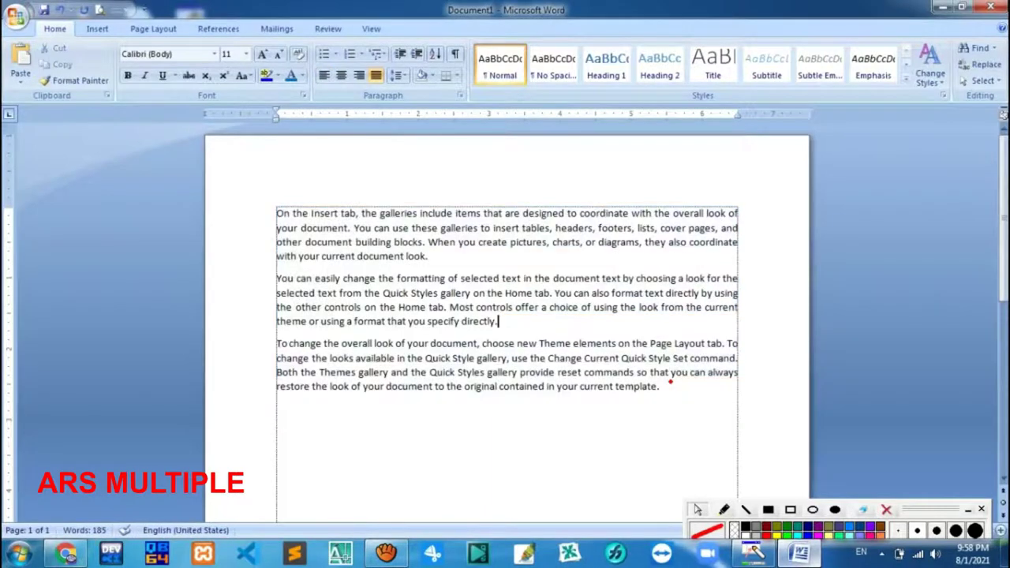
{"action": "left_click", "coordinate": [498, 321]}
Step: Try selecting the paragraphs by dragging and through the Select options, then select everything with Ctrl+A
{"action": "left_click_drag", "start_coordinate": [430, 422], "coordinate": [425, 462]}
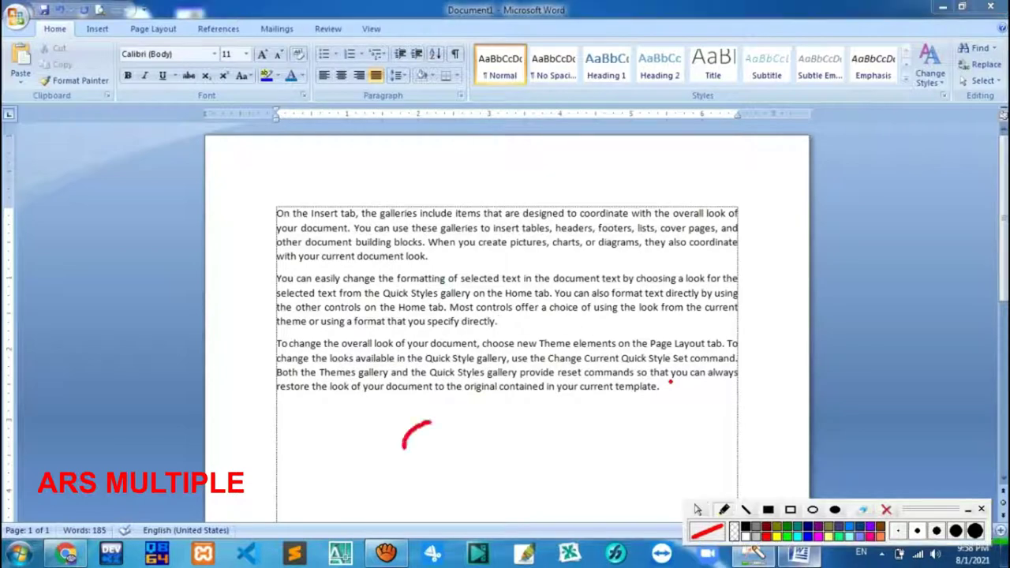
{"action": "mouse_move", "coordinate": [443, 422]}
{"action": "left_mouse_down"}
{"action": "mouse_move", "coordinate": [439, 460]}
{"action": "mouse_move", "coordinate": [432, 435]}
{"action": "mouse_move", "coordinate": [462, 459]}
{"action": "mouse_move", "coordinate": [478, 440]}
{"action": "mouse_move", "coordinate": [498, 463]}
{"action": "mouse_move", "coordinate": [525, 447]}
{"action": "mouse_move", "coordinate": [510, 448]}
{"action": "mouse_move", "coordinate": [509, 461]}
{"action": "mouse_move", "coordinate": [548, 466]}
{"action": "mouse_move", "coordinate": [530, 439]}
{"action": "mouse_move", "coordinate": [547, 438]}
{"action": "left_mouse_up"}
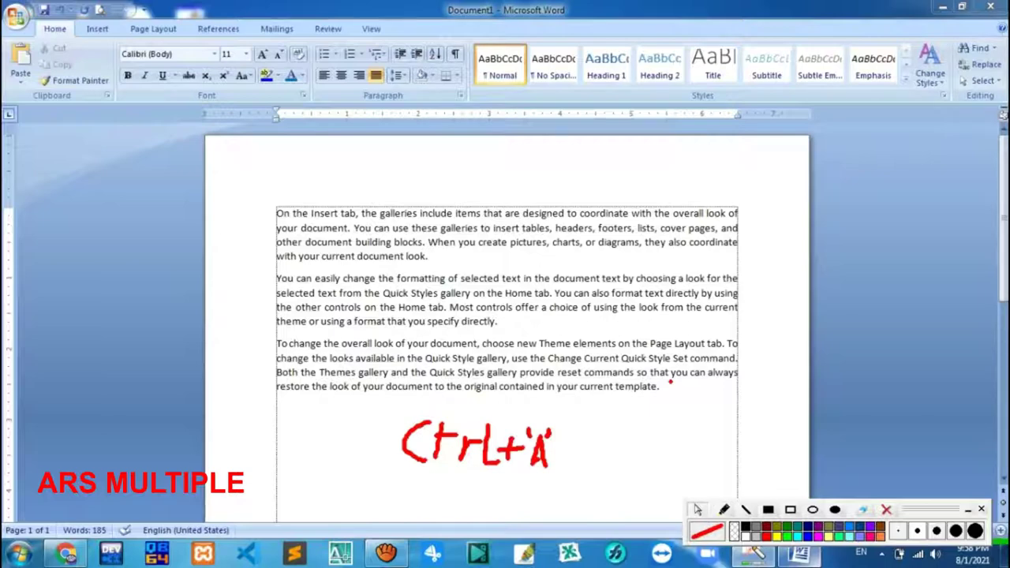
{"action": "left_click", "coordinate": [980, 80]}
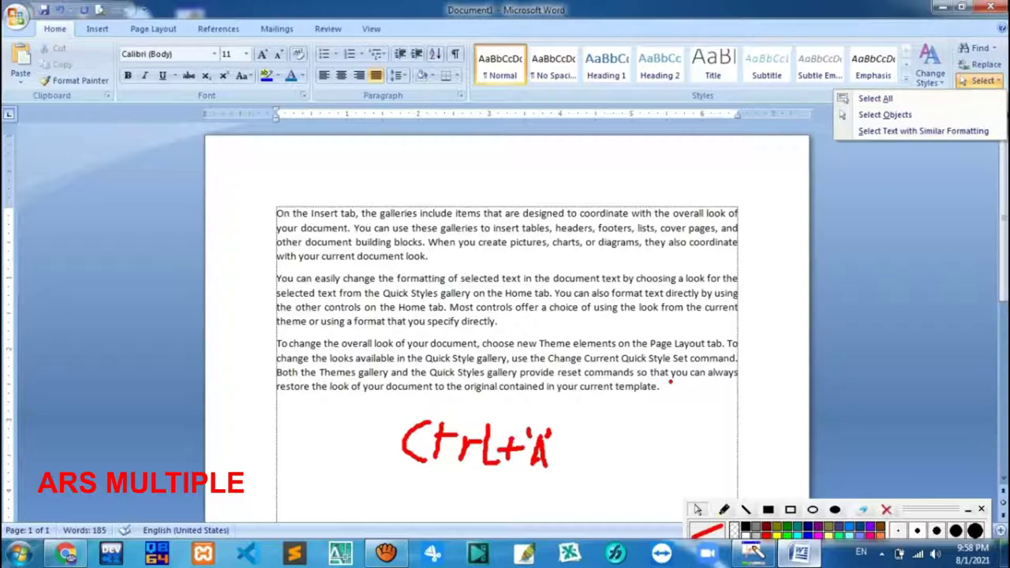
{"action": "key", "text": "Escape"}
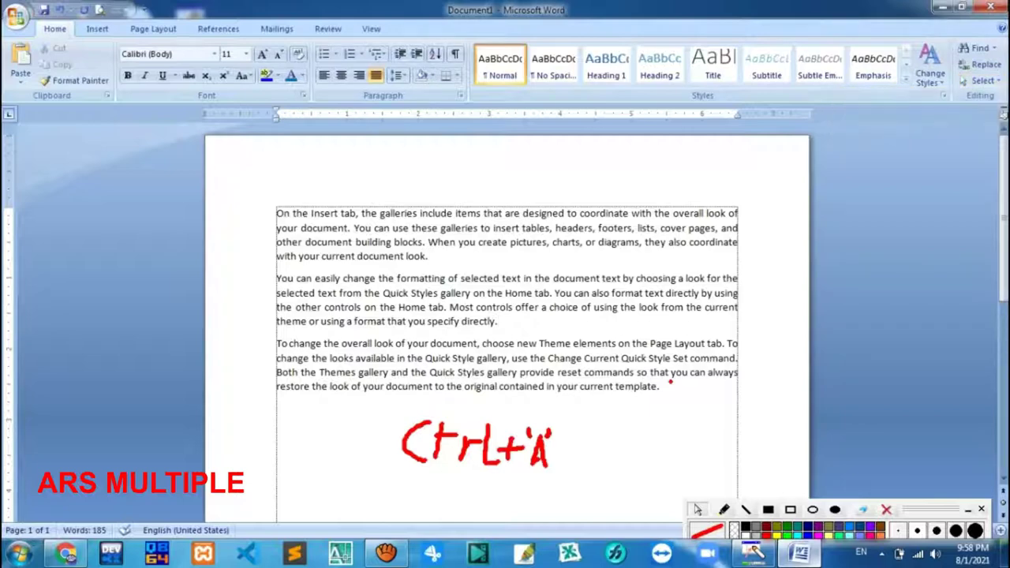
{"action": "key", "text": "ctrl+a"}
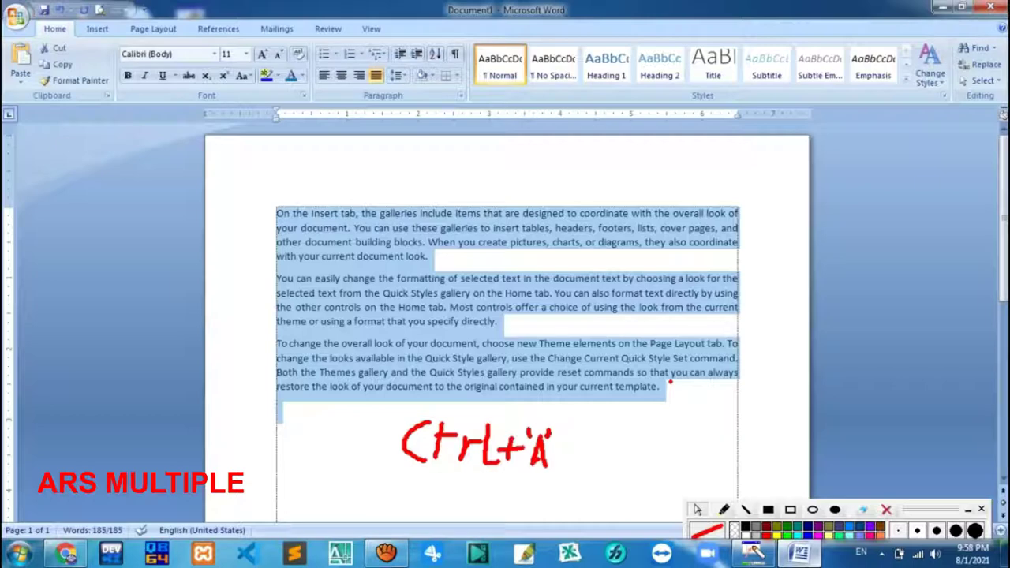
{"action": "left_click", "coordinate": [278, 410]}
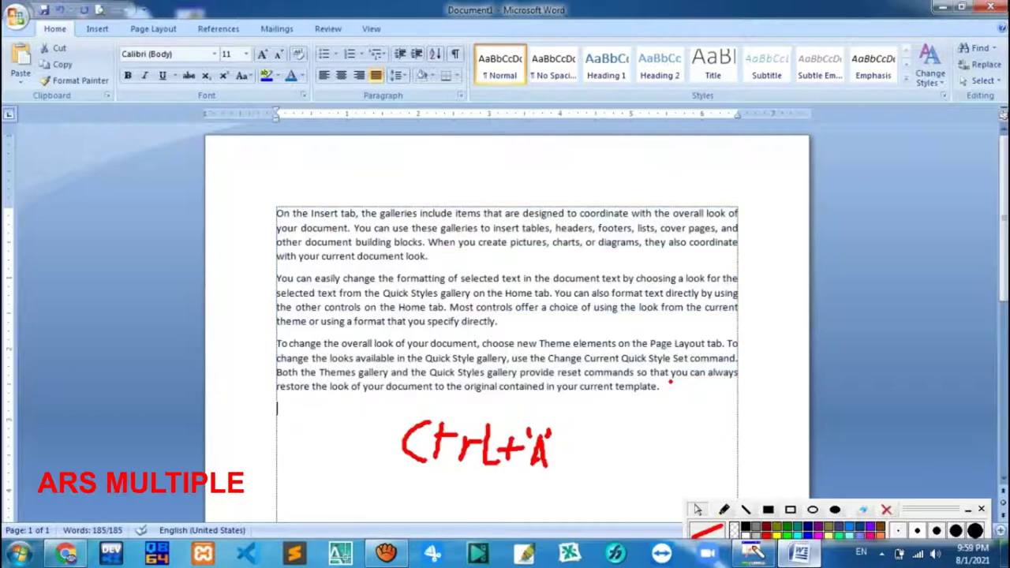
Step: Reselect all the text, switch it to left-aligned and back to justified, then select all again
{"action": "key", "text": "ctrl+a"}
{"action": "key", "text": "ctrl+l"}
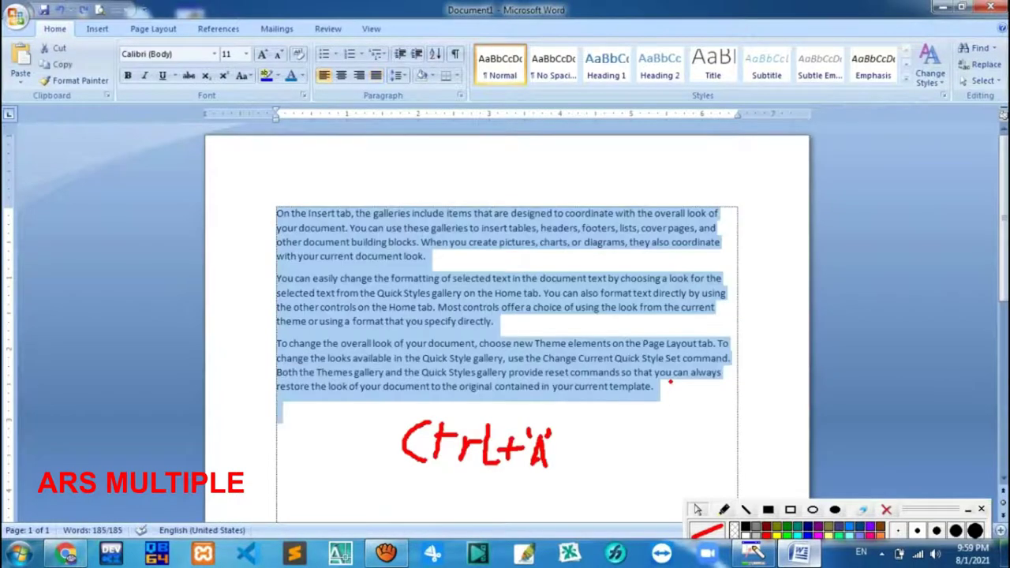
{"action": "key", "text": "ctrl+j"}
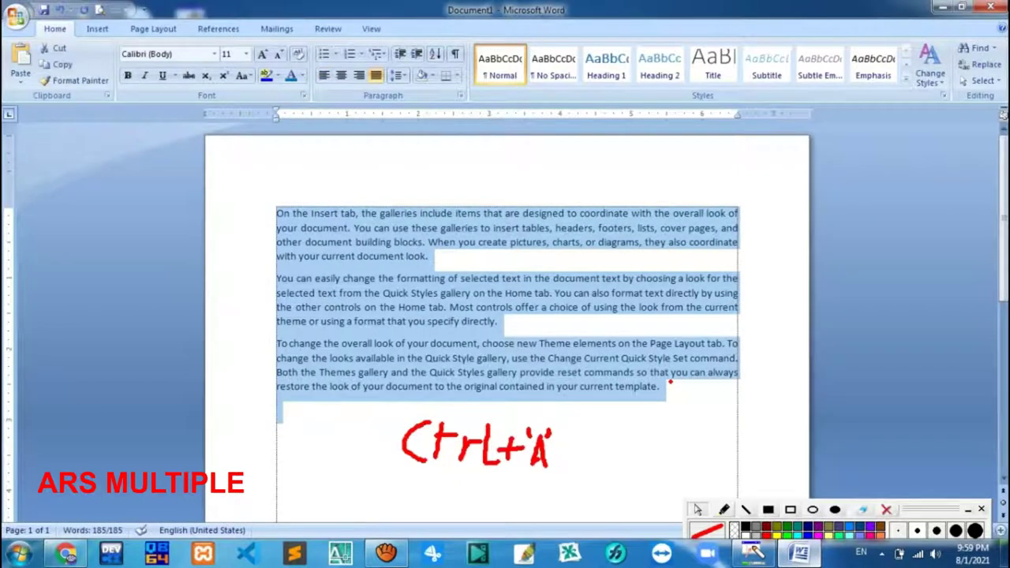
{"action": "left_click", "coordinate": [670, 381]}
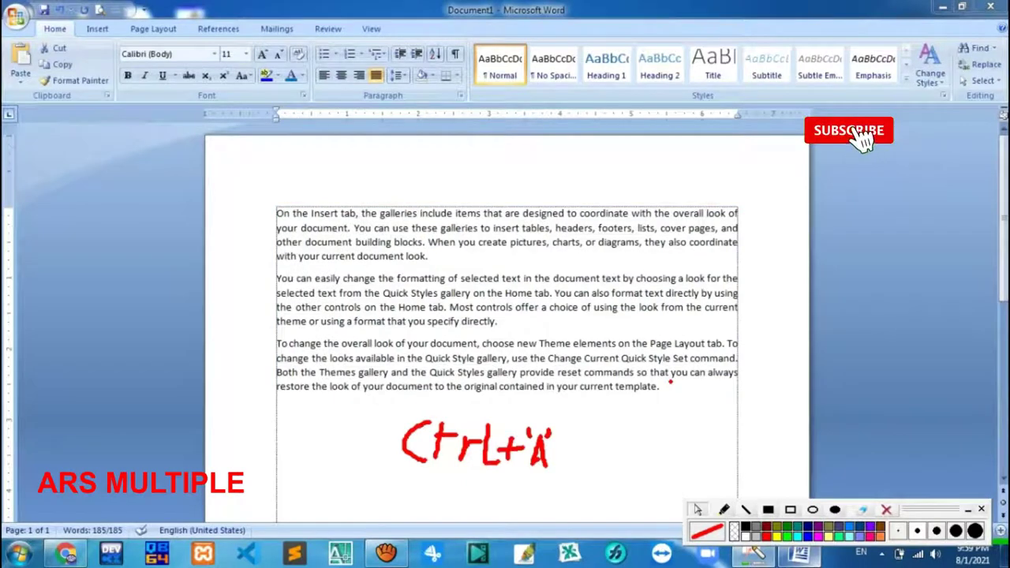
{"action": "left_click", "coordinate": [723, 509]}
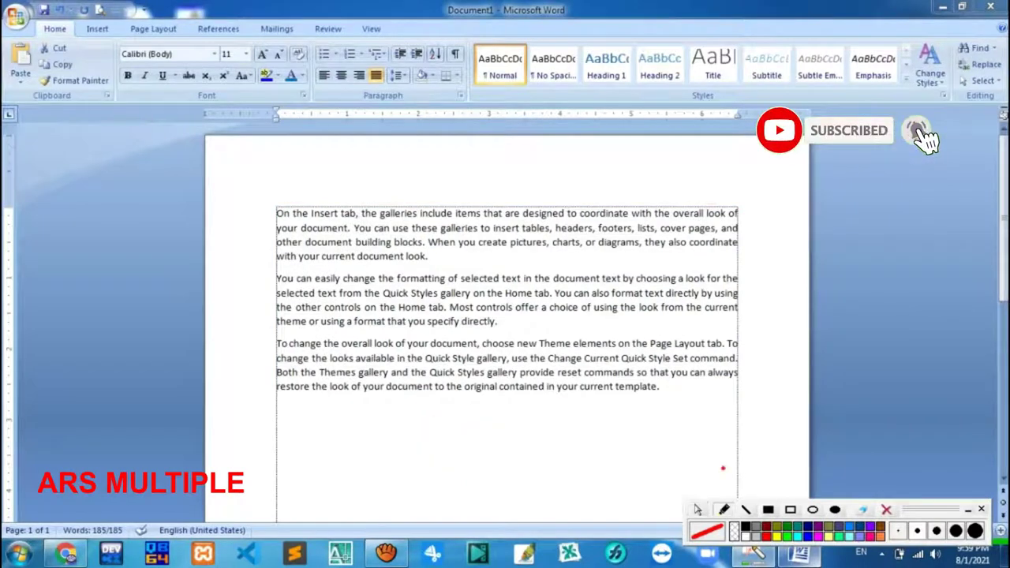
{"action": "key", "text": "ctrl+a"}
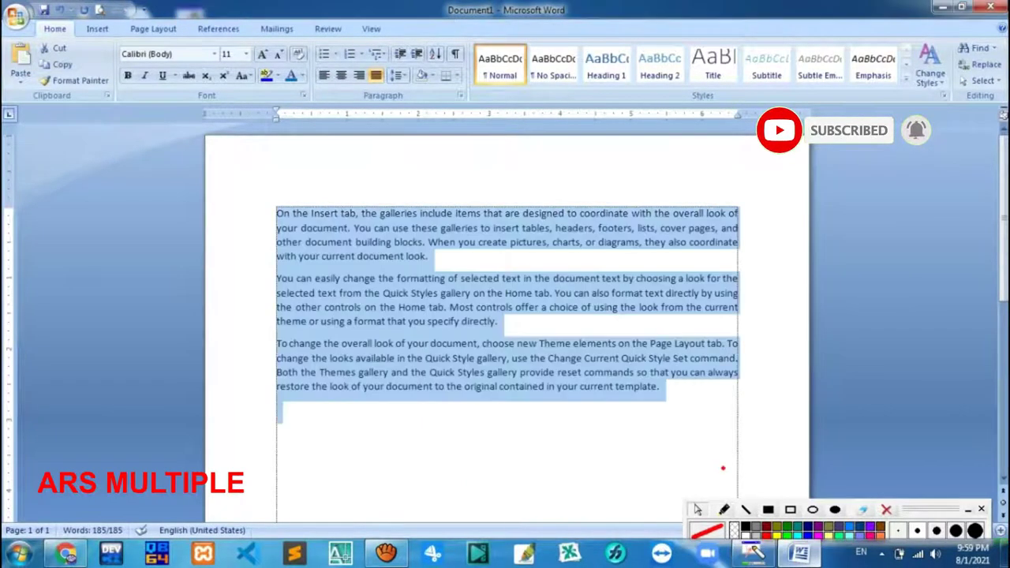
Step: Put the insertion point after 'pictures' in the first paragraph and bring up Find and Replace
{"action": "left_click", "coordinate": [659, 386]}
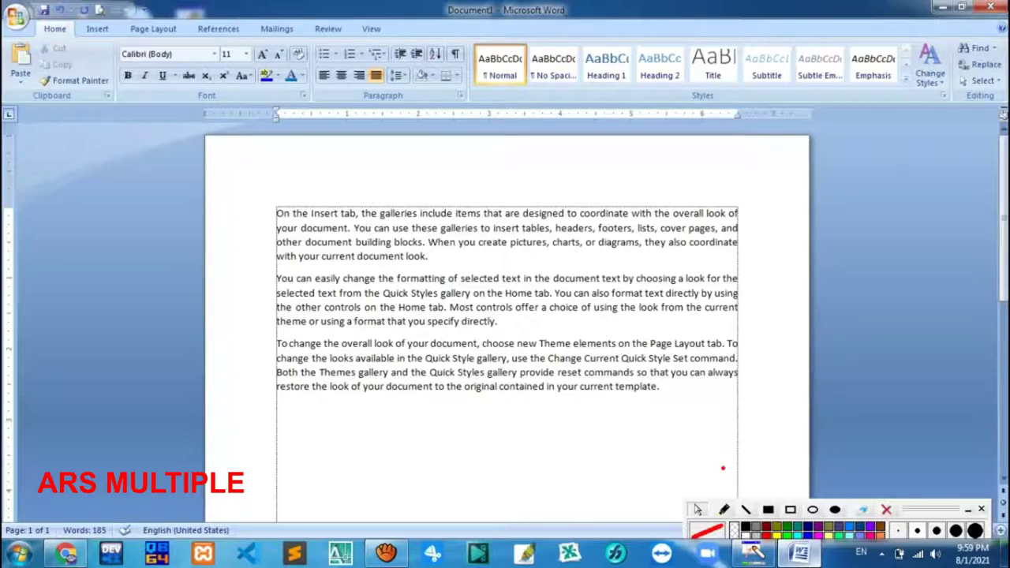
{"action": "mouse_move", "coordinate": [276, 213]}
{"action": "left_mouse_down"}
{"action": "mouse_move", "coordinate": [458, 242]}
{"action": "mouse_move", "coordinate": [392, 256]}
{"action": "left_mouse_up"}
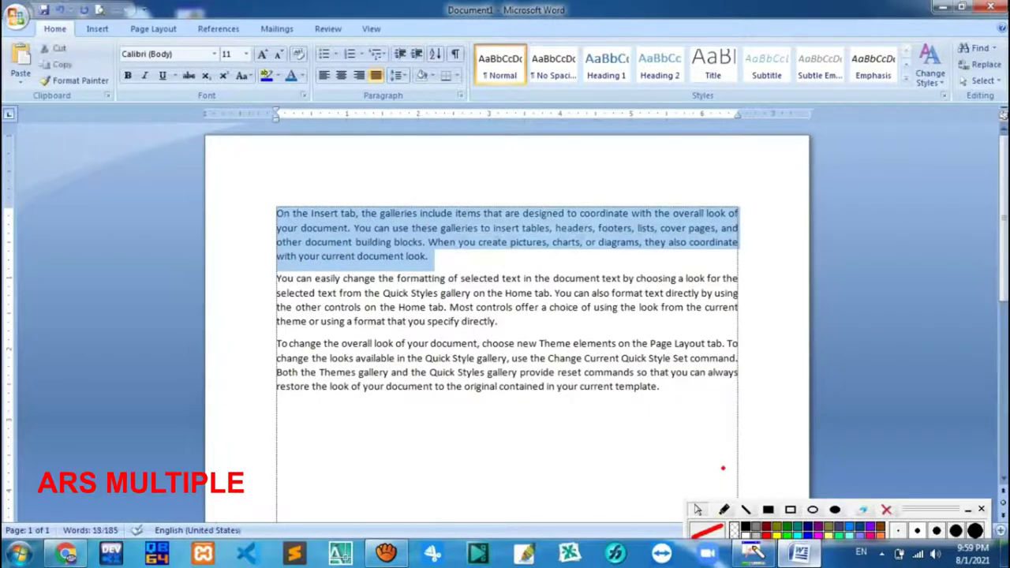
{"action": "left_click", "coordinate": [427, 256]}
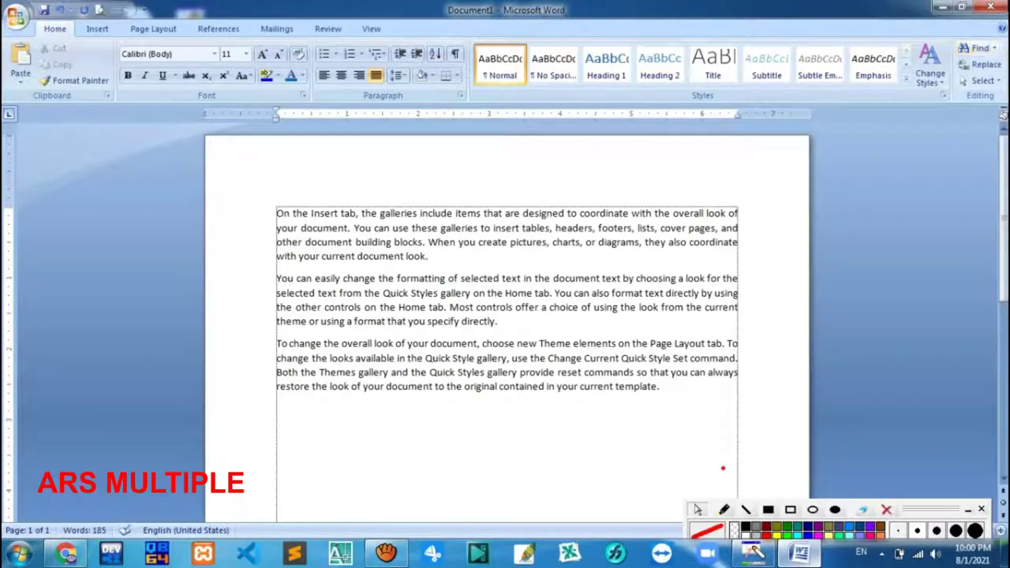
{"action": "left_click", "coordinate": [547, 243]}
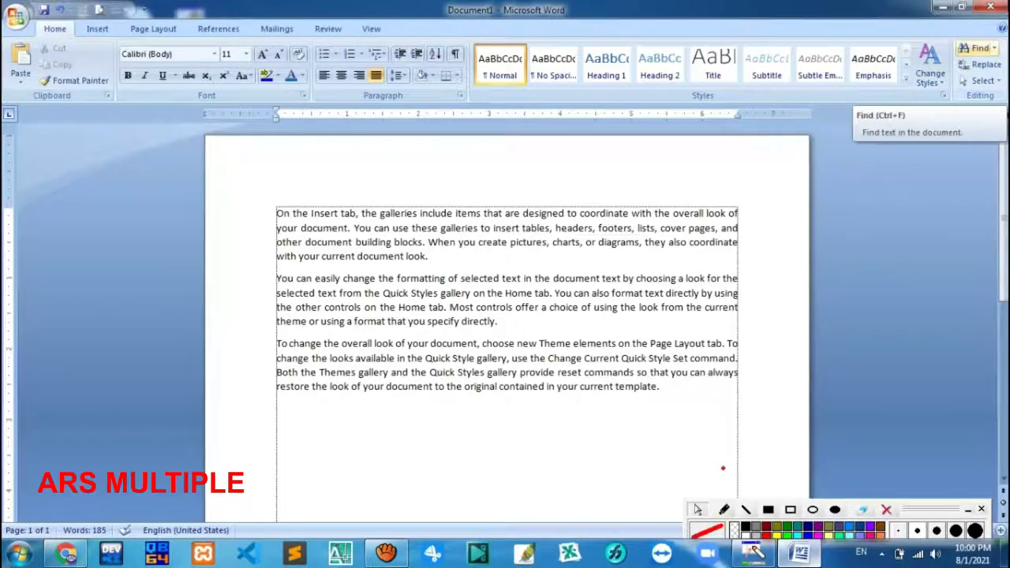
{"action": "left_click", "coordinate": [977, 48]}
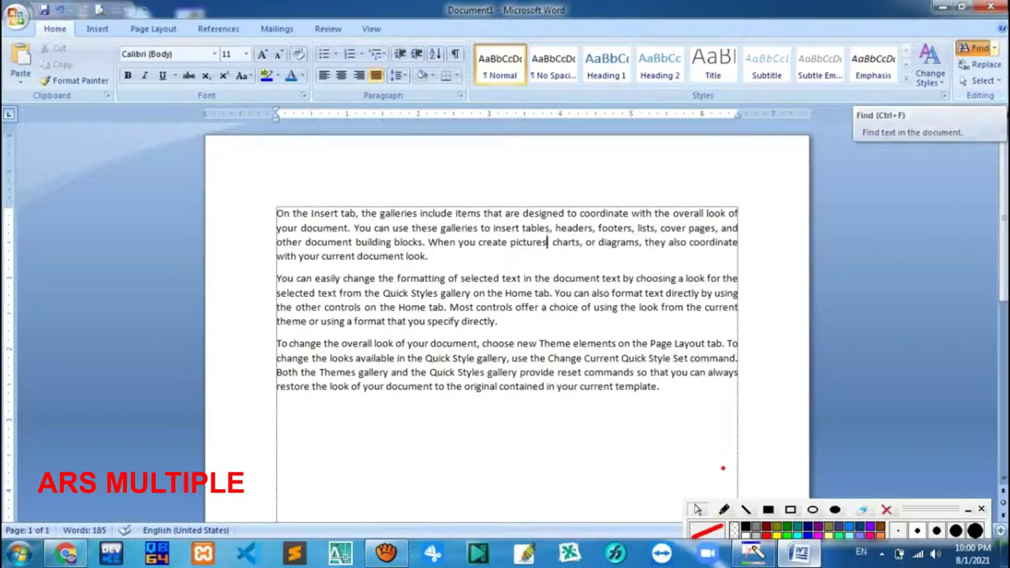
Step: Move the Find and Replace window to the top of the screen and cycle its Find, Replace and Go To pages
{"action": "mouse_move", "coordinate": [331, 316]}
{"action": "left_mouse_down"}
{"action": "mouse_move", "coordinate": [245, 170]}
{"action": "mouse_move", "coordinate": [232, 116]}
{"action": "mouse_move", "coordinate": [238, 41]}
{"action": "mouse_move", "coordinate": [269, 8]}
{"action": "mouse_move", "coordinate": [211, 233]}
{"action": "left_mouse_up"}
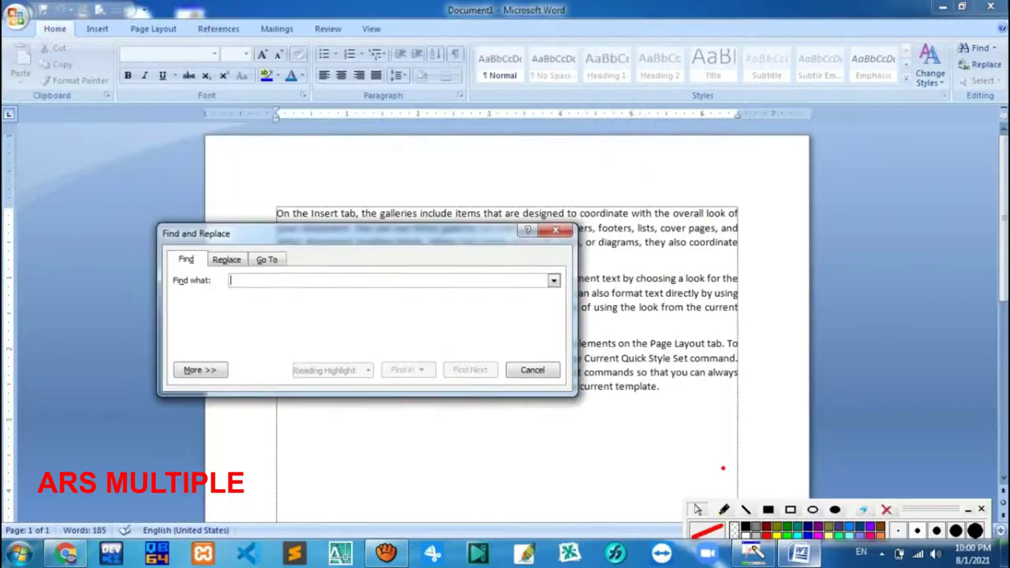
{"action": "key", "text": "ctrl+Tab"}
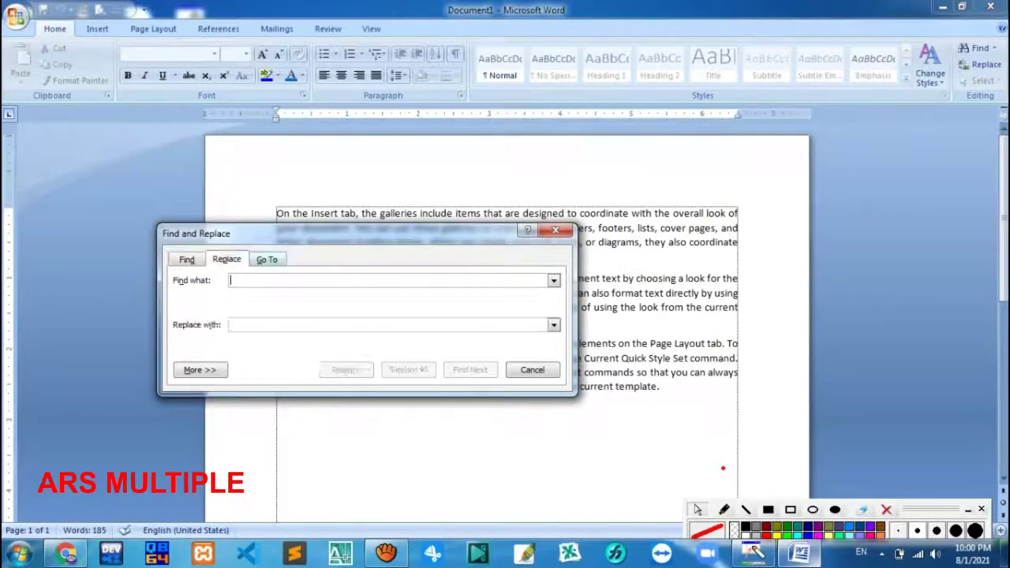
{"action": "key", "text": "ctrl+Tab"}
{"action": "key", "text": "ctrl+Tab"}
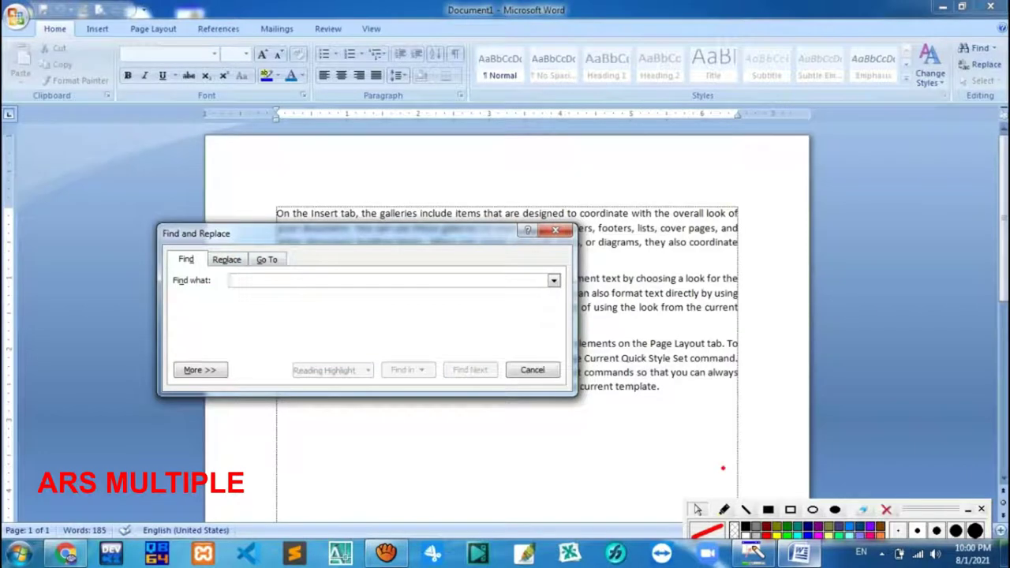
{"action": "key", "text": "ctrl+Tab"}
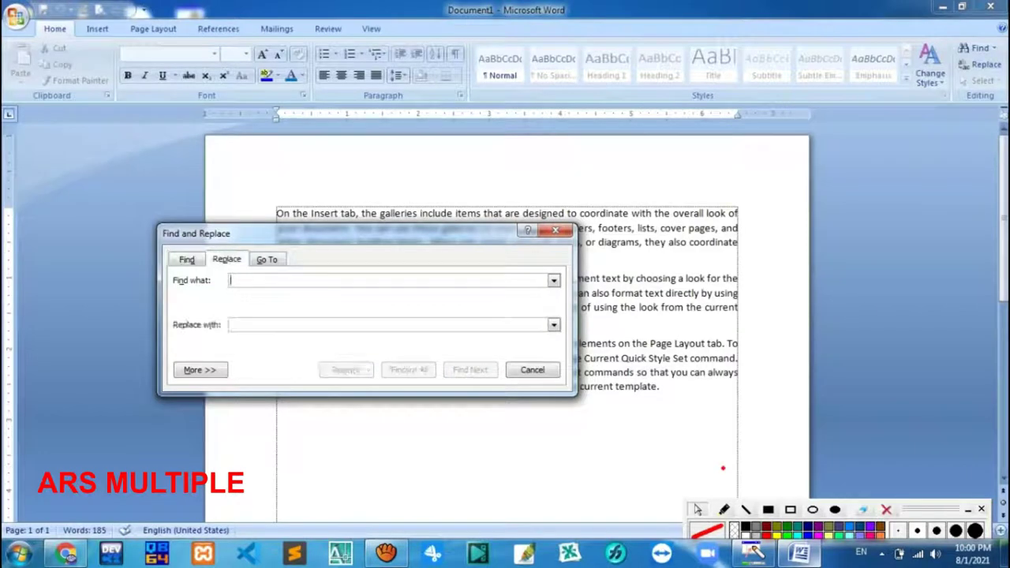
{"action": "key", "text": "ctrl+Tab"}
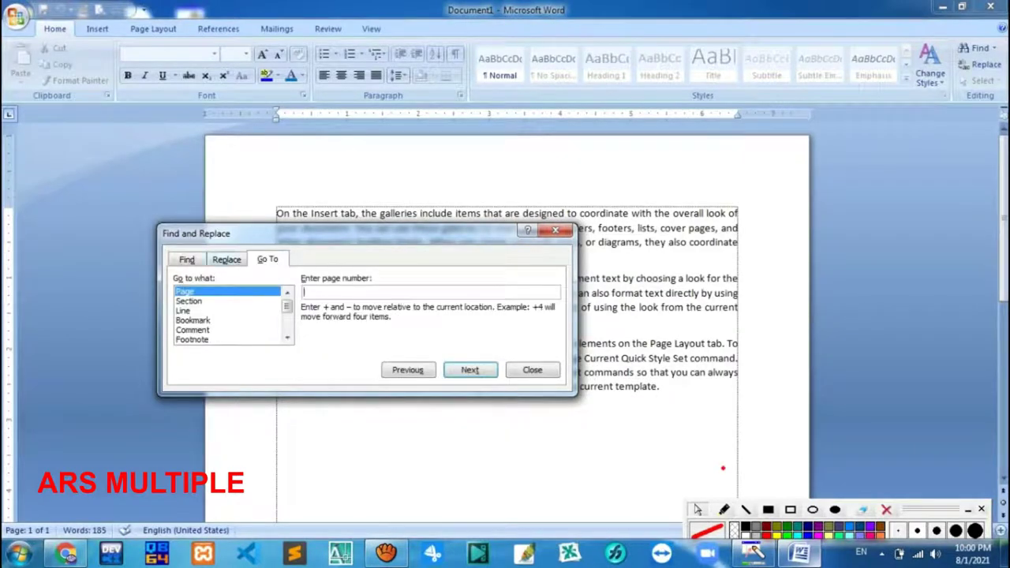
{"action": "key", "text": "ctrl+Tab"}
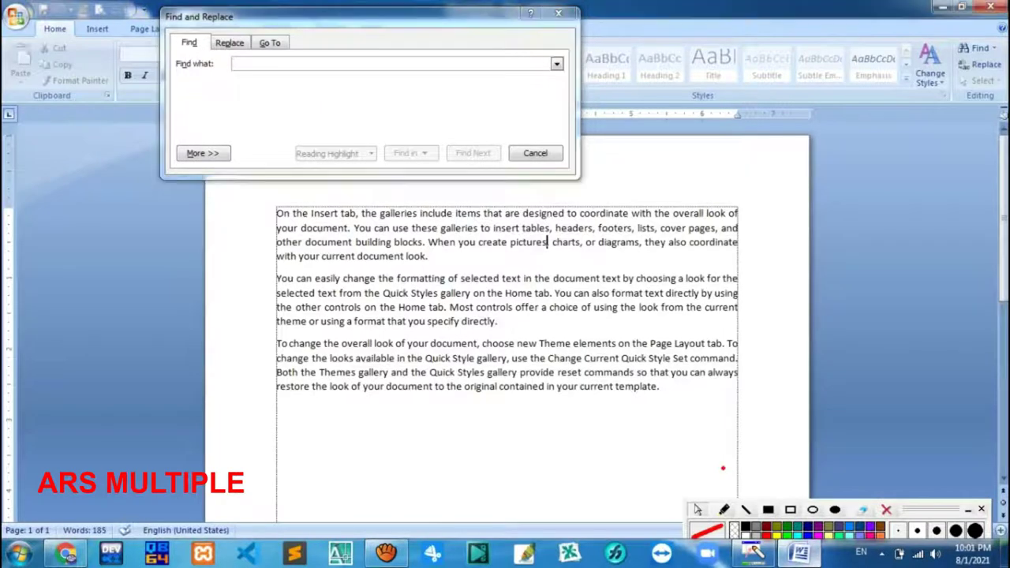
{"action": "mouse_move", "coordinate": [663, 386]}
{"action": "left_mouse_down"}
{"action": "mouse_move", "coordinate": [613, 387]}
{"action": "mouse_move", "coordinate": [394, 257]}
{"action": "mouse_move", "coordinate": [276, 213]}
{"action": "left_mouse_up"}
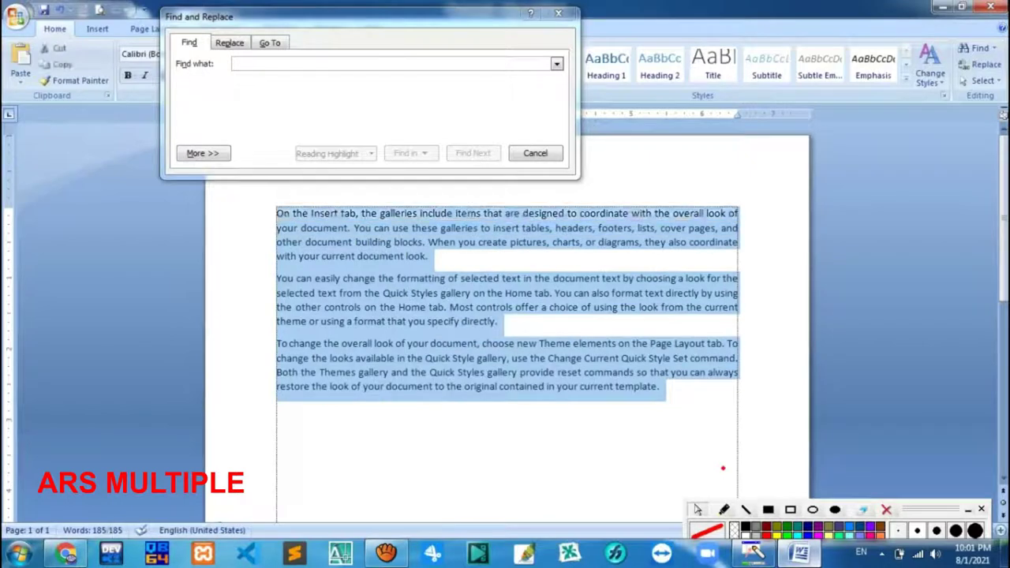
{"action": "left_click", "coordinate": [426, 256]}
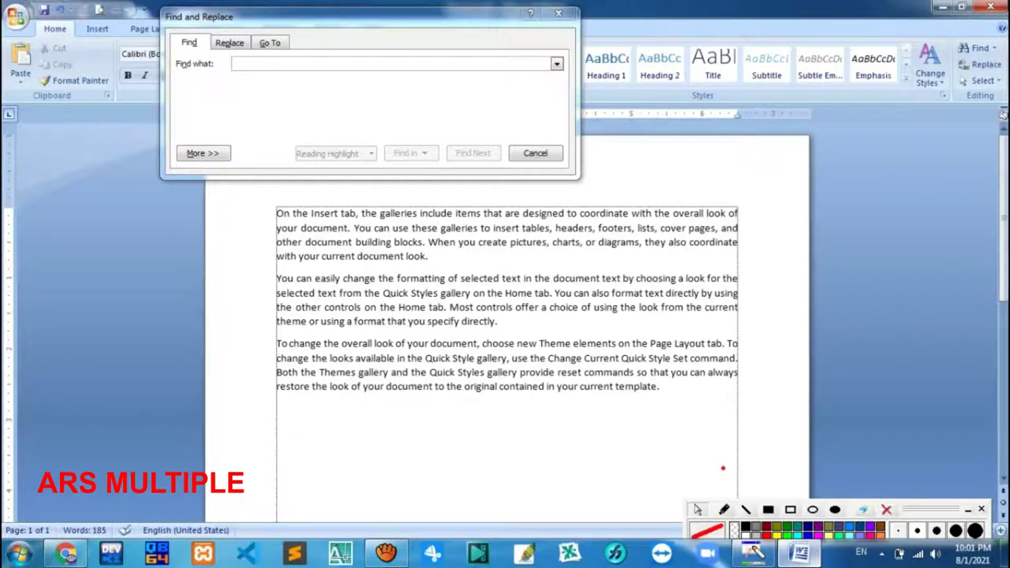
{"action": "left_click", "coordinate": [414, 256]}
{"action": "key", "text": "ctrl+f"}
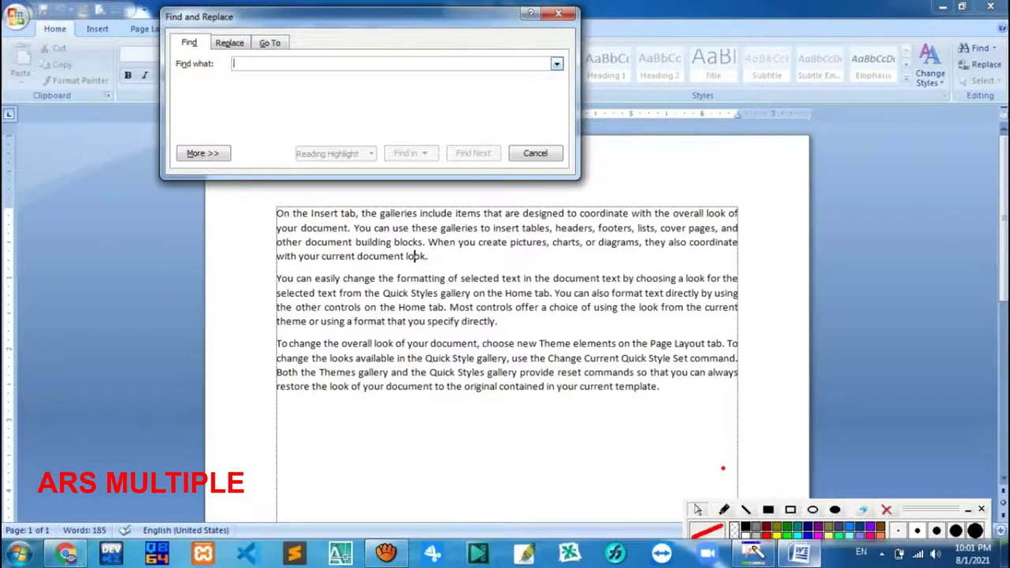
Step: Find 'look' after 'choosing a' in the second paragraph and move the dialog to mid-page
{"action": "type", "text": "look"}
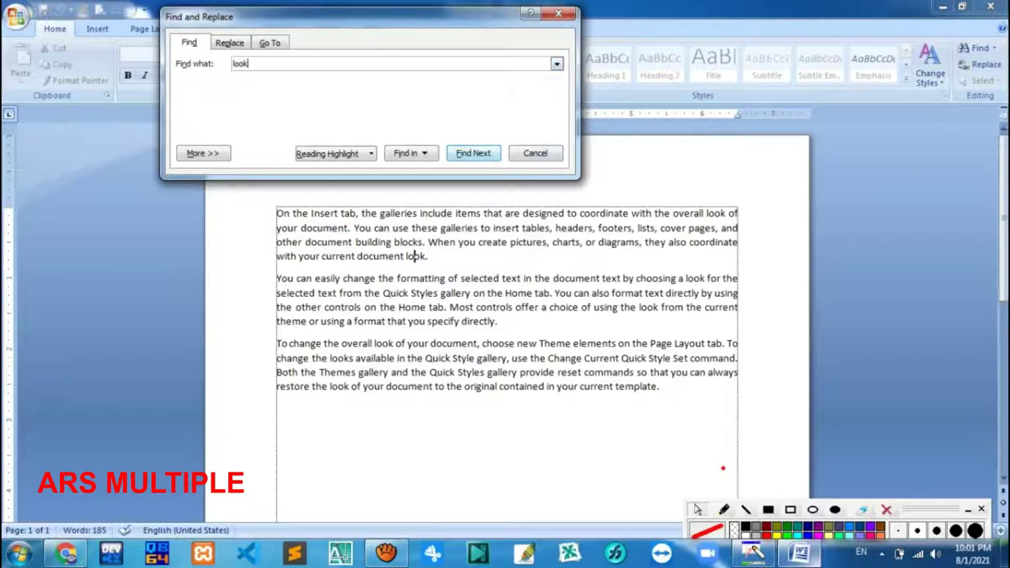
{"action": "left_click", "coordinate": [473, 153]}
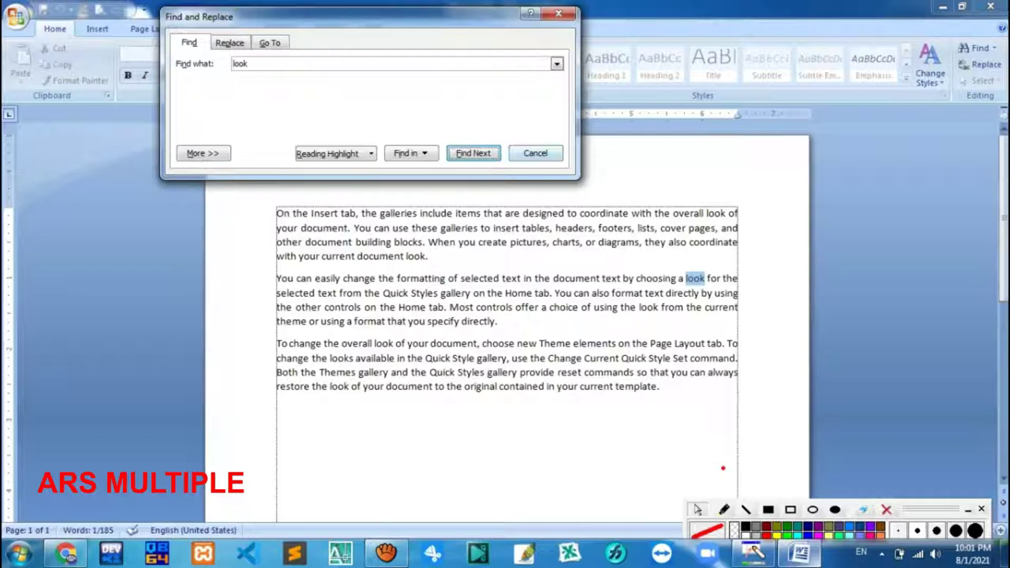
{"action": "left_click_drag", "start_coordinate": [237, 16], "coordinate": [272, 287]}
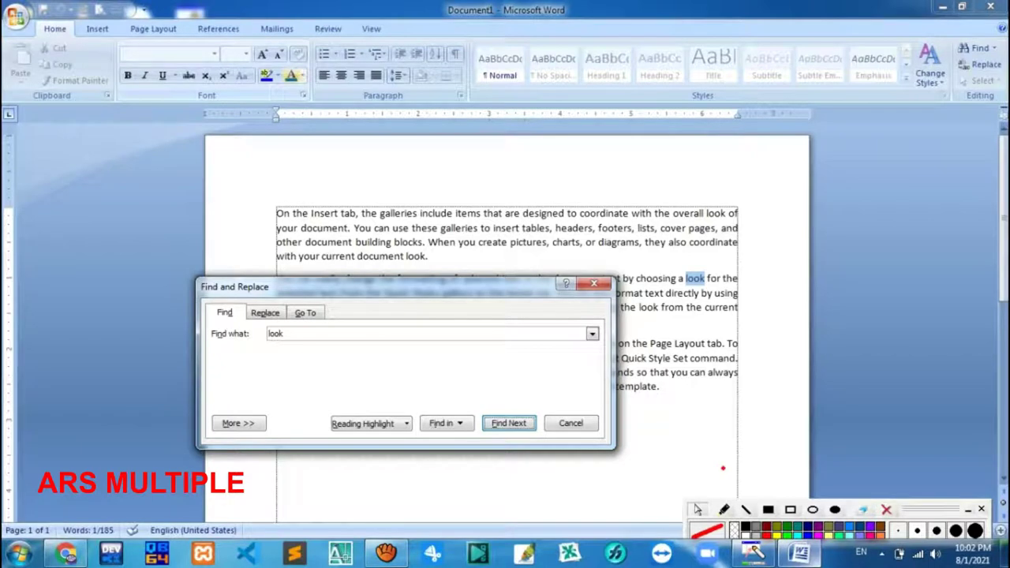
Step: Highlight the found 'look' in yellow and find its next occurrence
{"action": "left_click", "coordinate": [276, 75]}
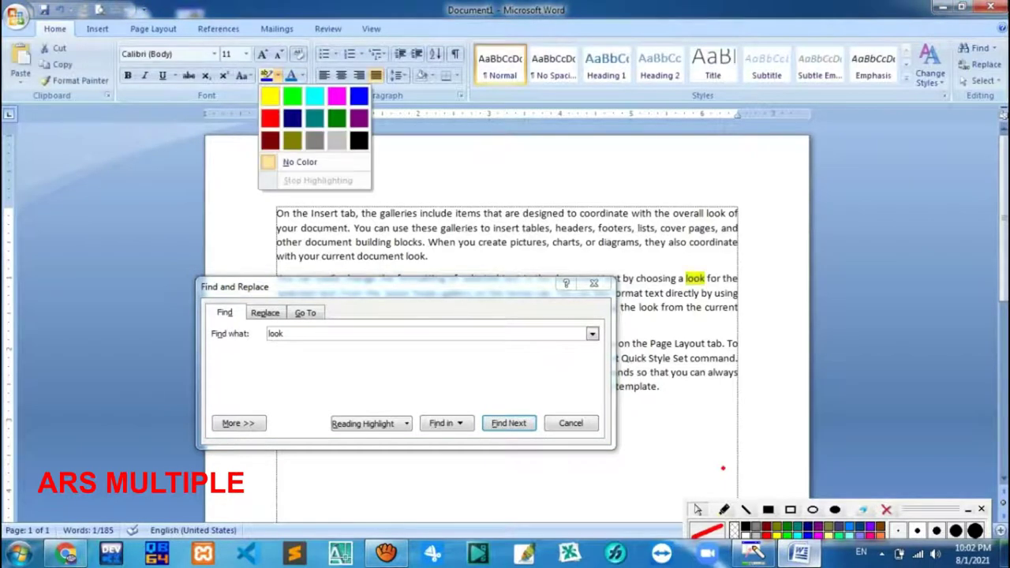
{"action": "left_click", "coordinate": [269, 95]}
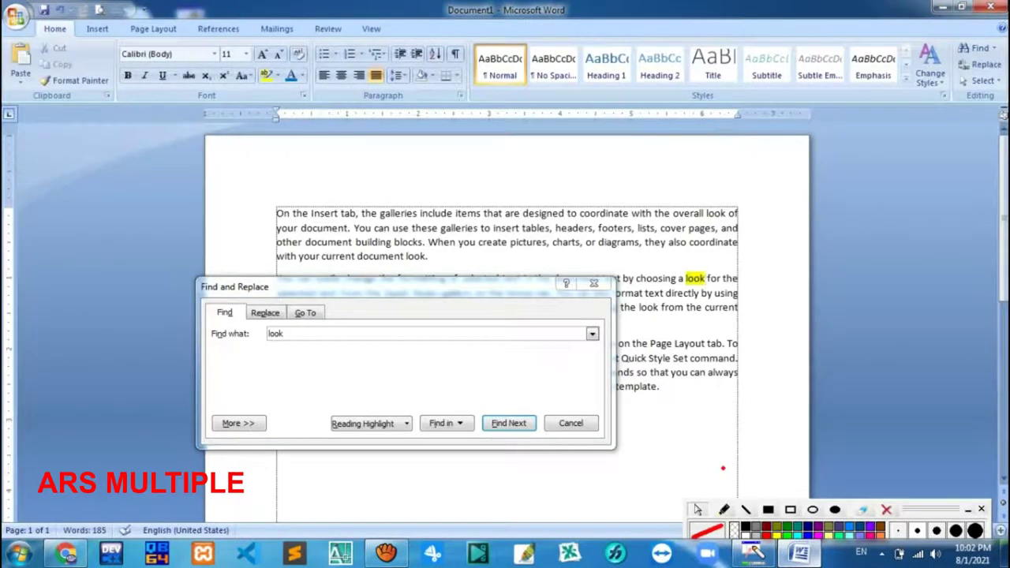
{"action": "left_click", "coordinate": [509, 422]}
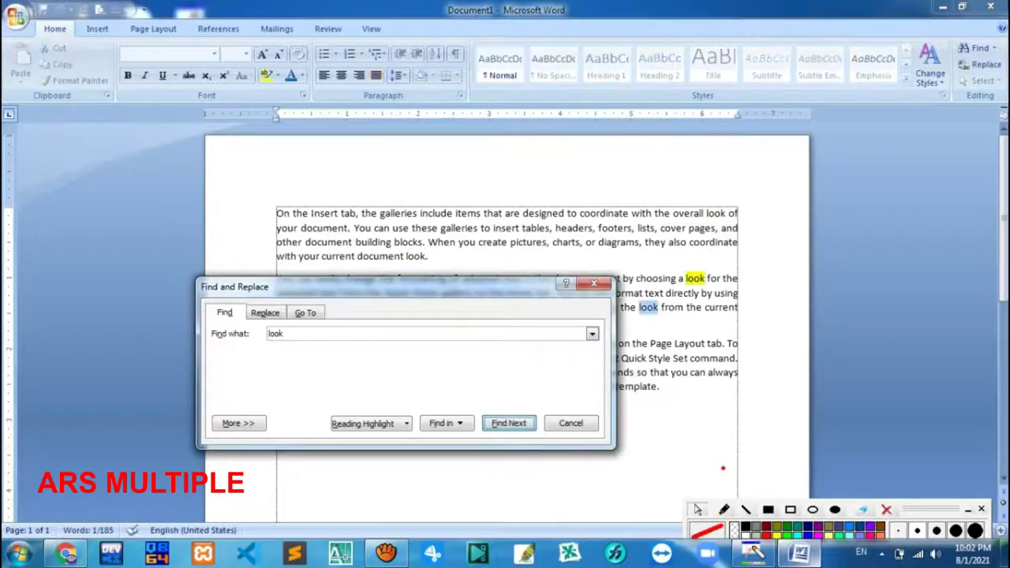
Step: Move the search window up and keep finding 'look', wrapping back to the first-line match
{"action": "mouse_move", "coordinate": [378, 286]}
{"action": "left_mouse_down"}
{"action": "mouse_move", "coordinate": [183, 73]}
{"action": "mouse_move", "coordinate": [222, 183]}
{"action": "left_mouse_up"}
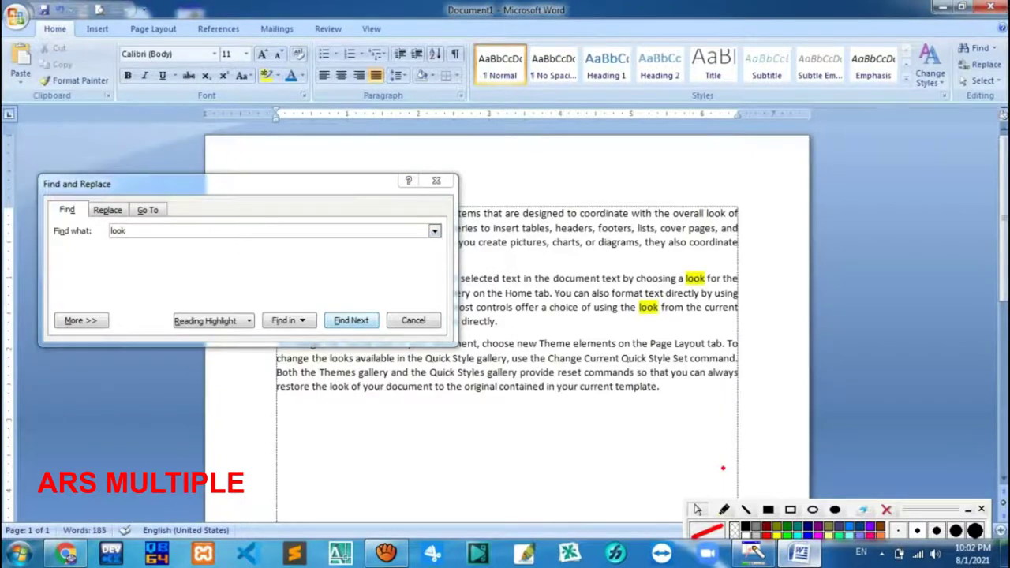
{"action": "left_click_drag", "start_coordinate": [221, 184], "coordinate": [251, 117]}
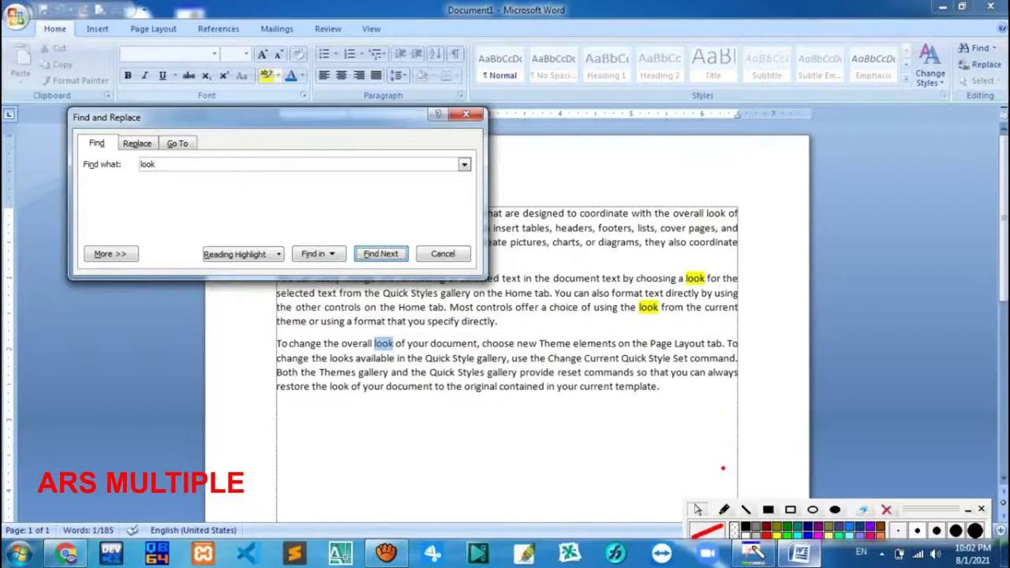
{"action": "left_click", "coordinate": [1002, 114]}
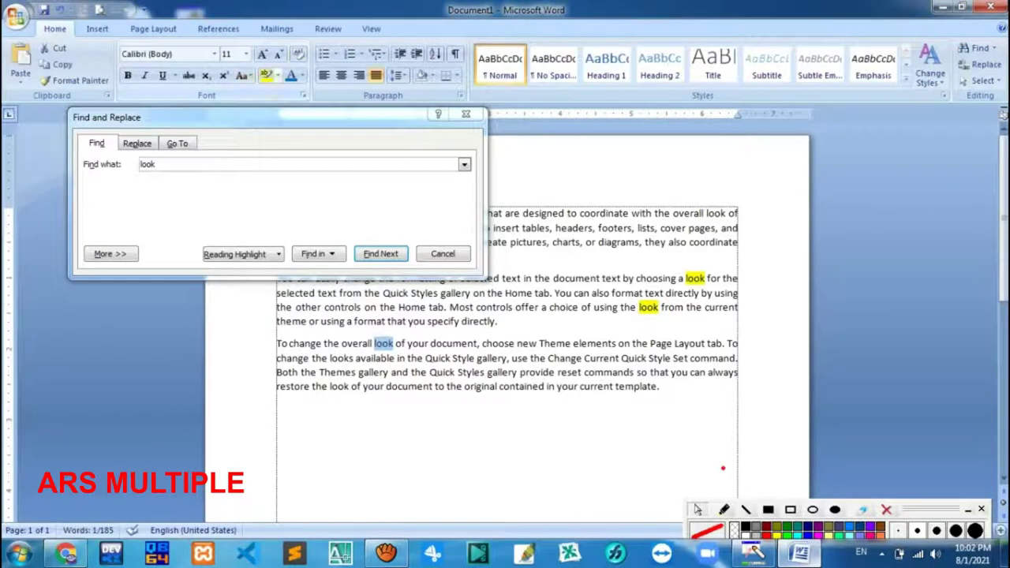
{"action": "left_click", "coordinate": [380, 253]}
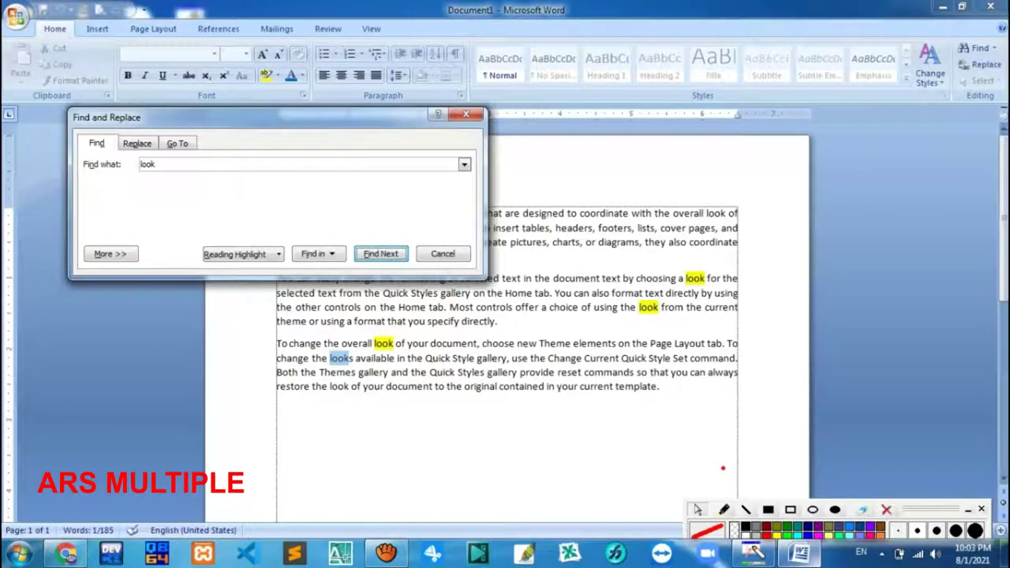
{"action": "key", "text": "Return"}
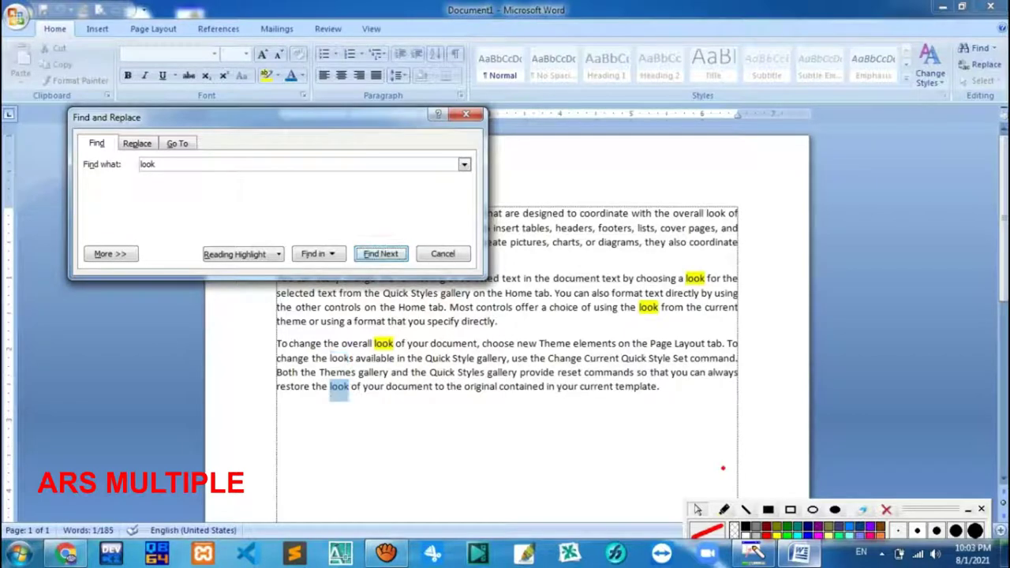
{"action": "left_click", "coordinate": [349, 386]}
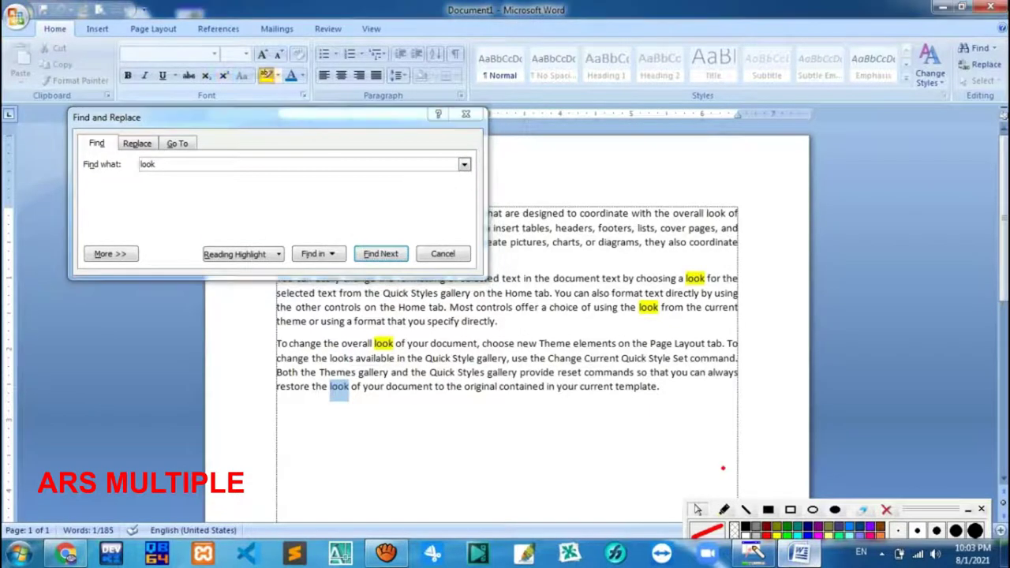
{"action": "left_click", "coordinate": [380, 253]}
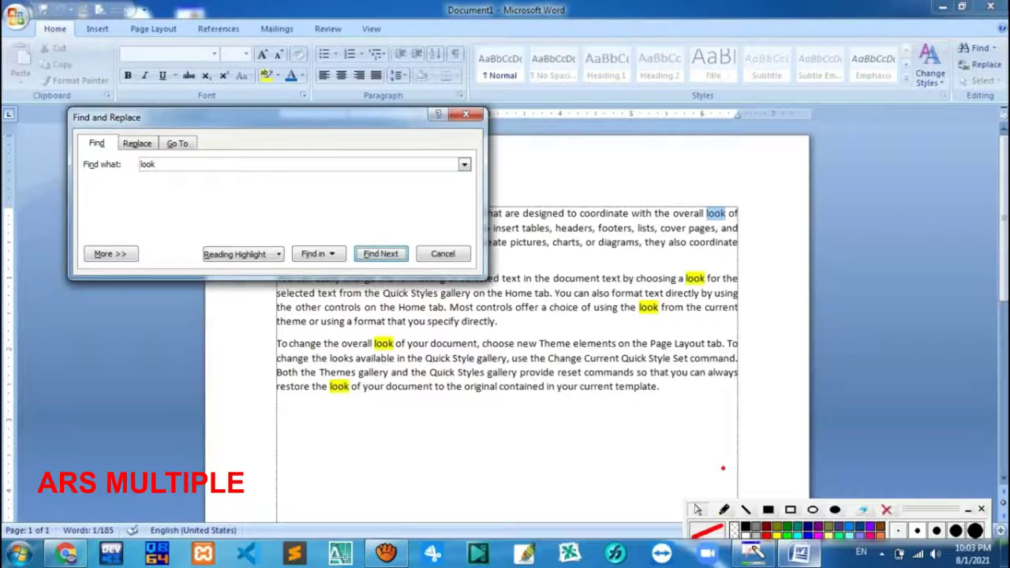
{"action": "mouse_move", "coordinate": [237, 117]}
{"action": "left_mouse_down"}
{"action": "mouse_move", "coordinate": [527, 199]}
{"action": "mouse_move", "coordinate": [442, 210]}
{"action": "mouse_move", "coordinate": [238, 194]}
{"action": "mouse_move", "coordinate": [158, 167]}
{"action": "mouse_move", "coordinate": [157, 177]}
{"action": "mouse_move", "coordinate": [361, 430]}
{"action": "mouse_move", "coordinate": [604, 230]}
{"action": "mouse_move", "coordinate": [380, 27]}
{"action": "mouse_move", "coordinate": [194, 139]}
{"action": "mouse_move", "coordinate": [317, 308]}
{"action": "mouse_move", "coordinate": [575, 158]}
{"action": "mouse_move", "coordinate": [309, 180]}
{"action": "mouse_move", "coordinate": [383, 417]}
{"action": "mouse_move", "coordinate": [592, 406]}
{"action": "mouse_move", "coordinate": [472, 224]}
{"action": "mouse_move", "coordinate": [480, 324]}
{"action": "mouse_move", "coordinate": [555, 260]}
{"action": "left_mouse_up"}
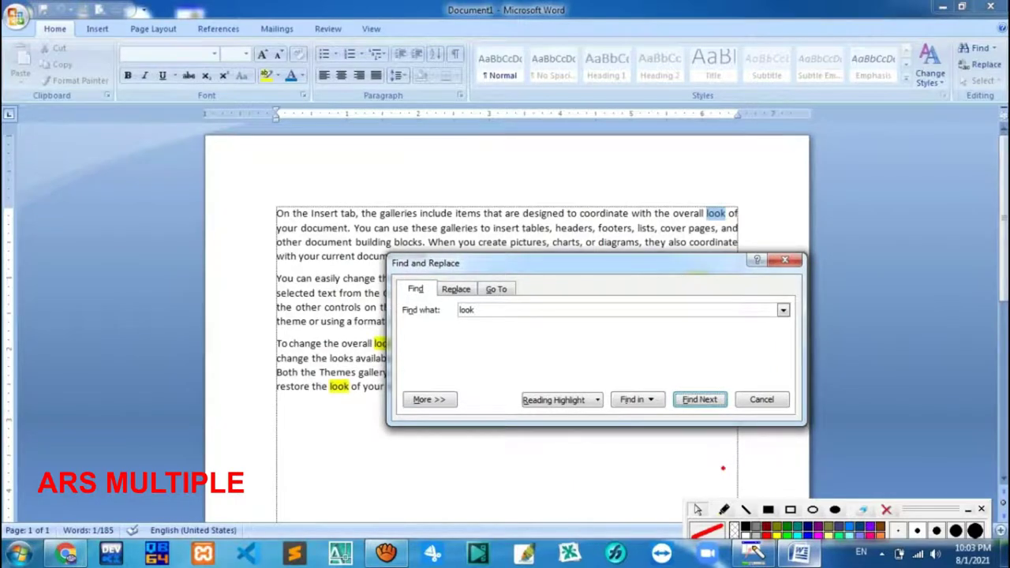
Step: Step through every 'look' match in all three paragraphs, including the one inside 'looks'
{"action": "mouse_move", "coordinate": [554, 260]}
{"action": "left_mouse_down"}
{"action": "mouse_move", "coordinate": [541, 376]}
{"action": "mouse_move", "coordinate": [646, 189]}
{"action": "mouse_move", "coordinate": [507, 317]}
{"action": "left_mouse_up"}
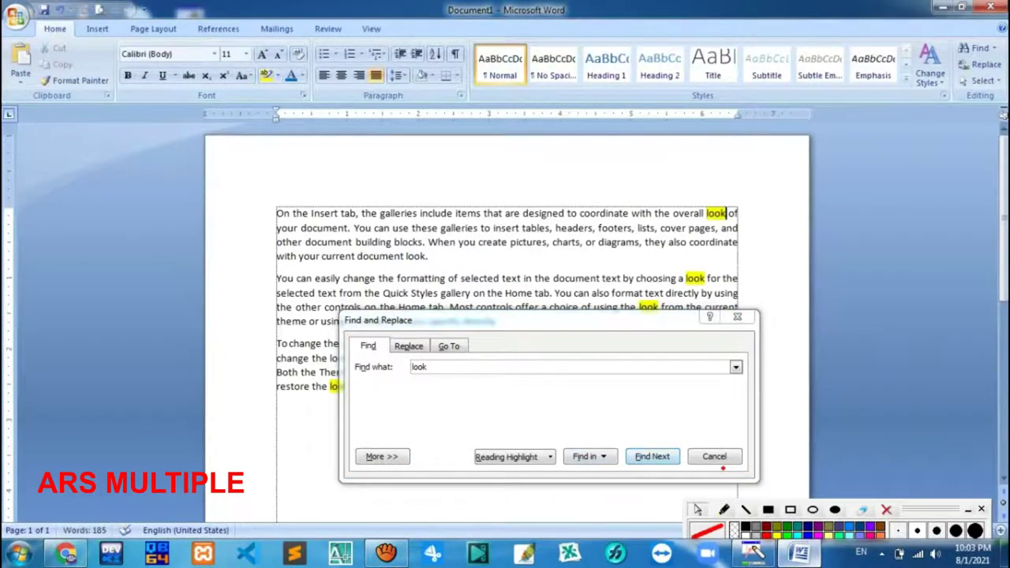
{"action": "left_click", "coordinate": [652, 456]}
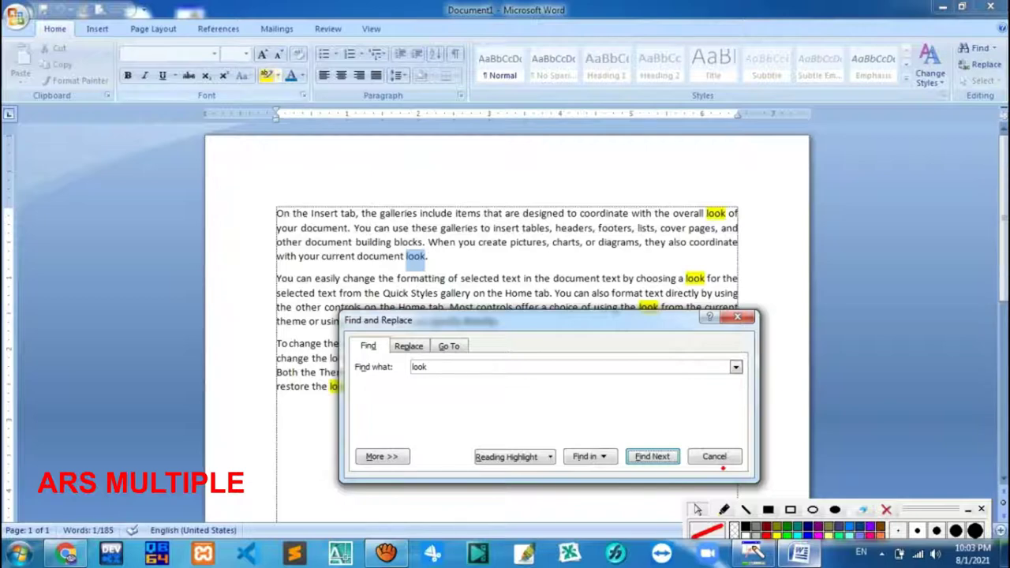
{"action": "left_click", "coordinate": [426, 256]}
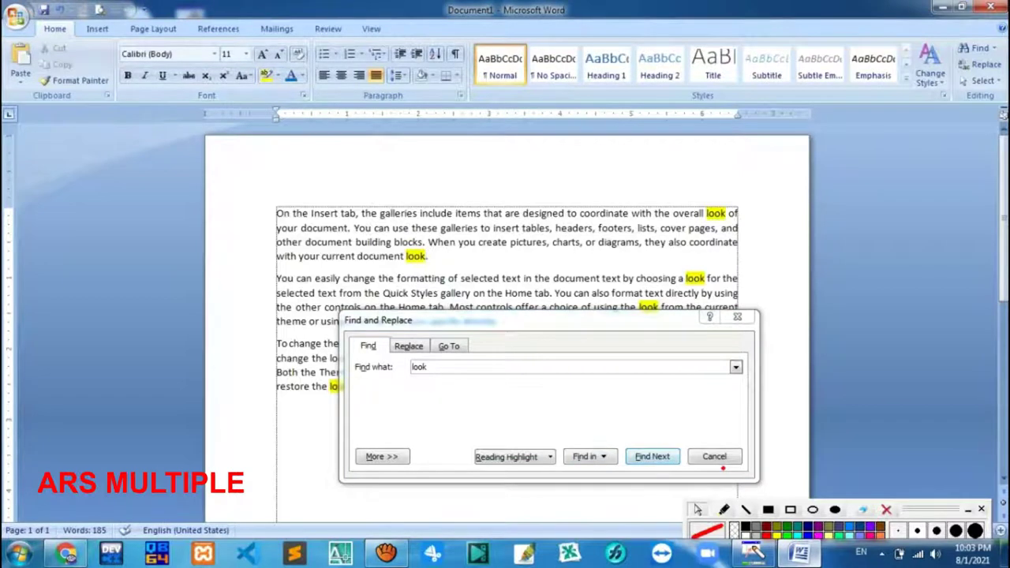
{"action": "left_click", "coordinate": [651, 456]}
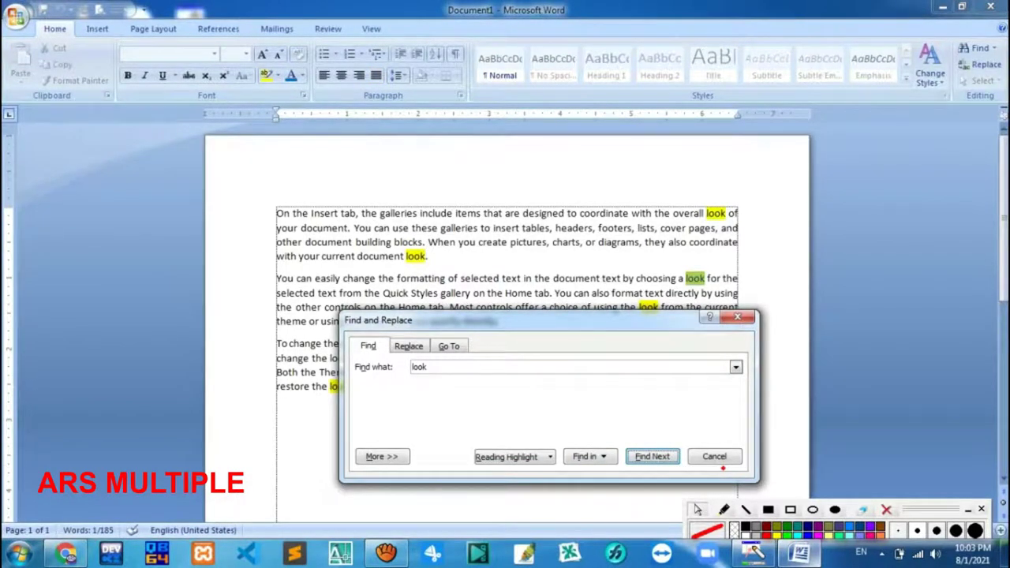
{"action": "left_click", "coordinate": [723, 468]}
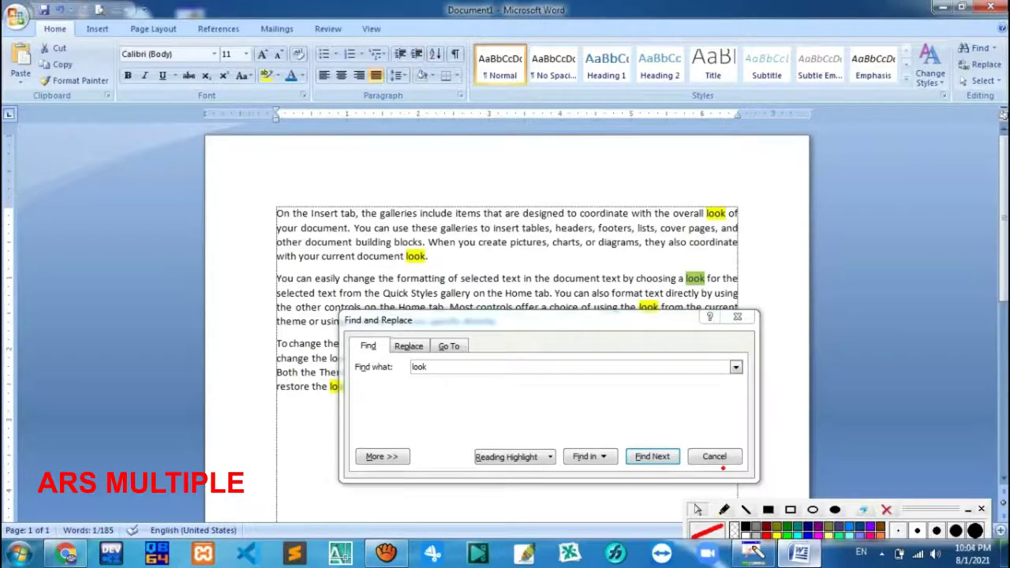
{"action": "key", "text": "Return"}
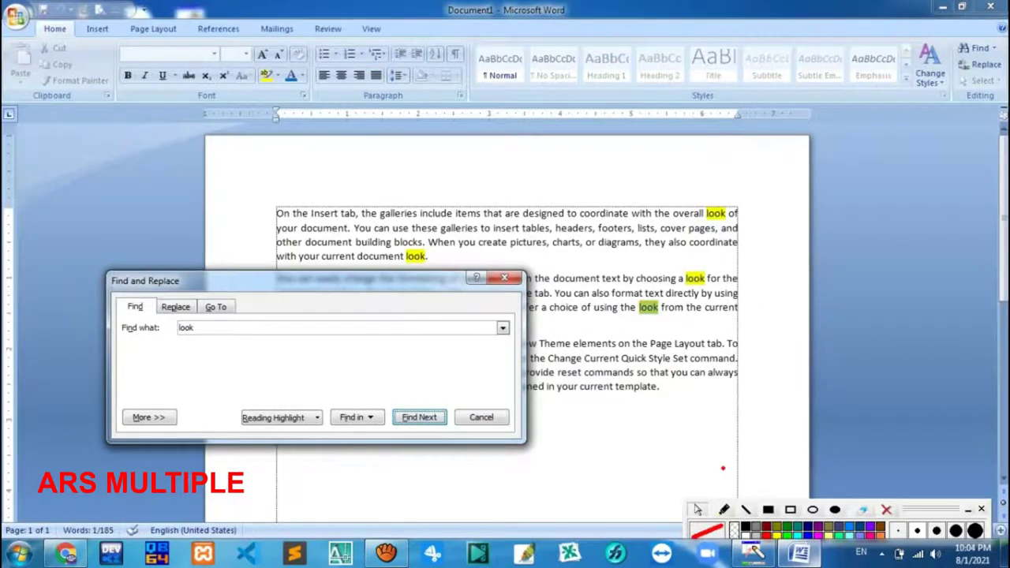
{"action": "key", "text": "Return"}
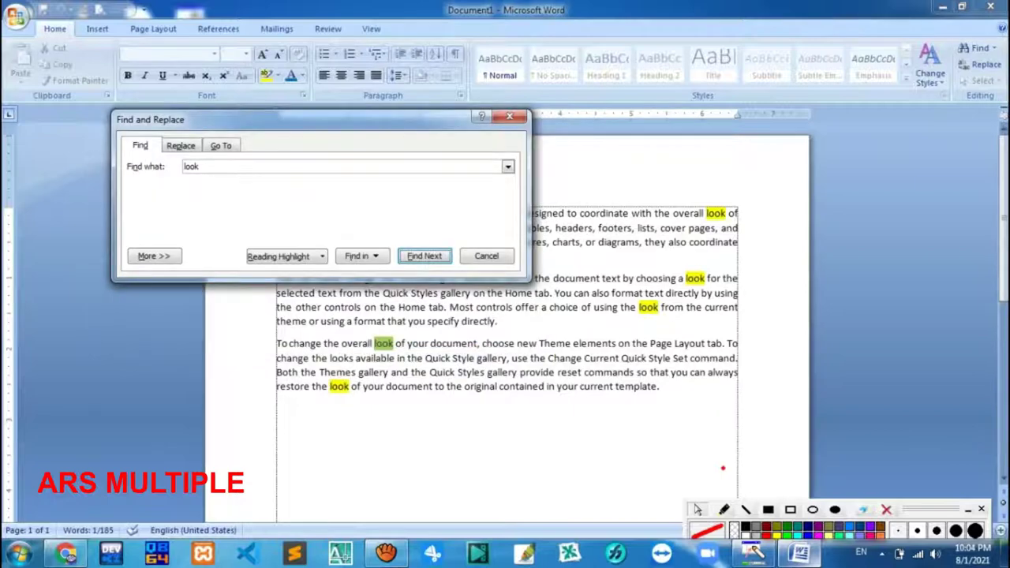
{"action": "key", "text": "Return"}
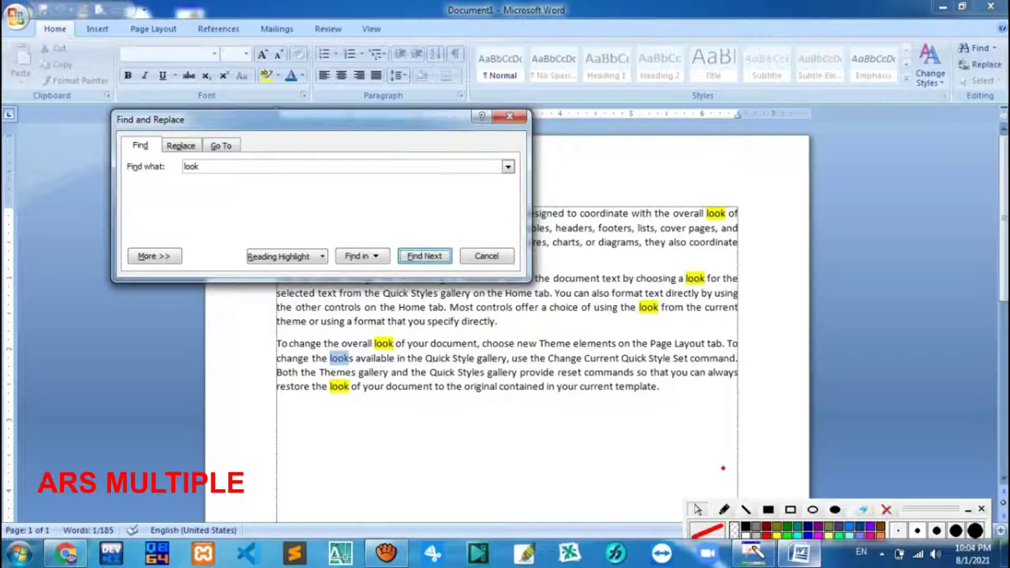
{"action": "key", "text": "Return"}
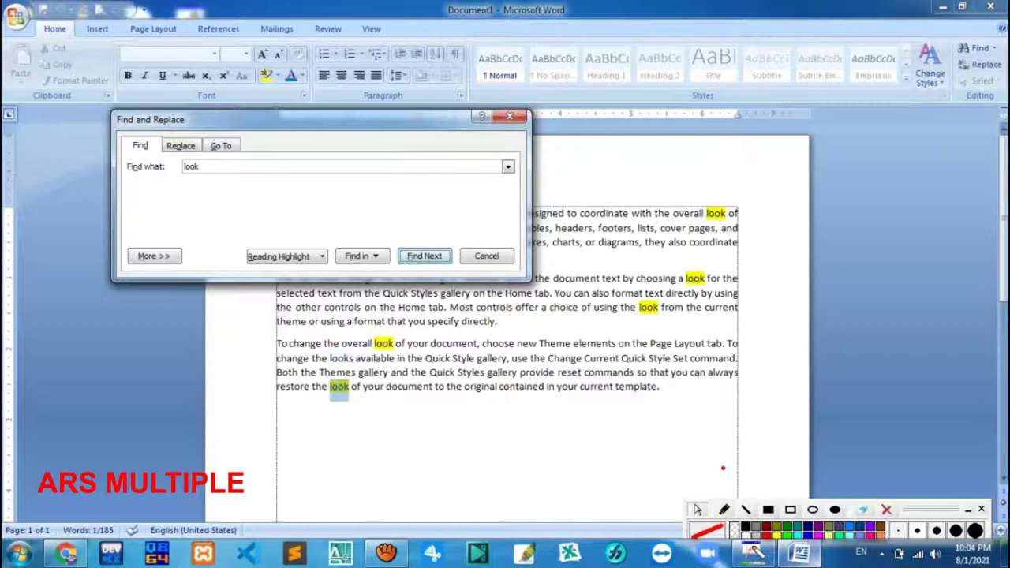
{"action": "key", "text": "Return"}
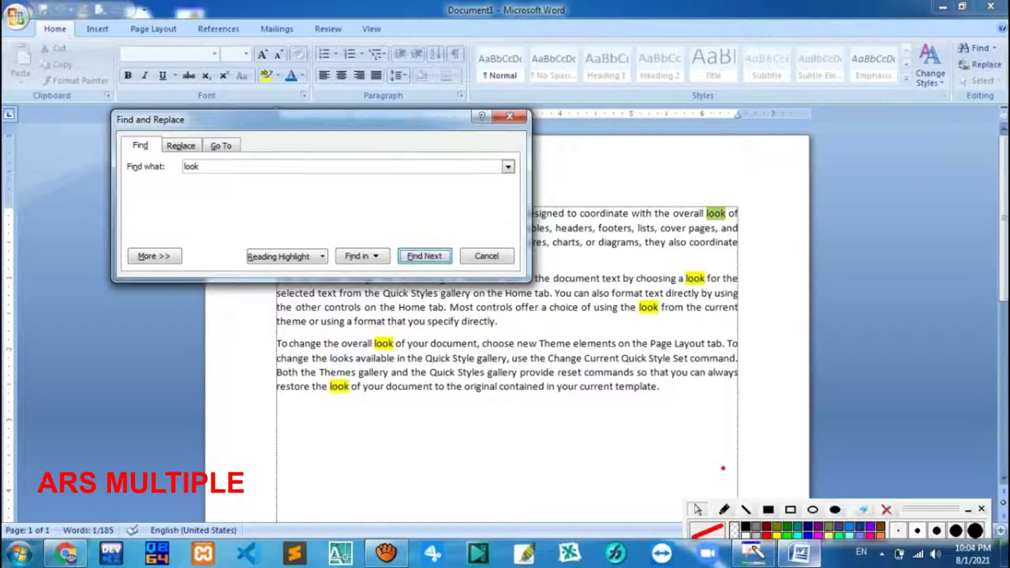
{"action": "key", "text": "Return"}
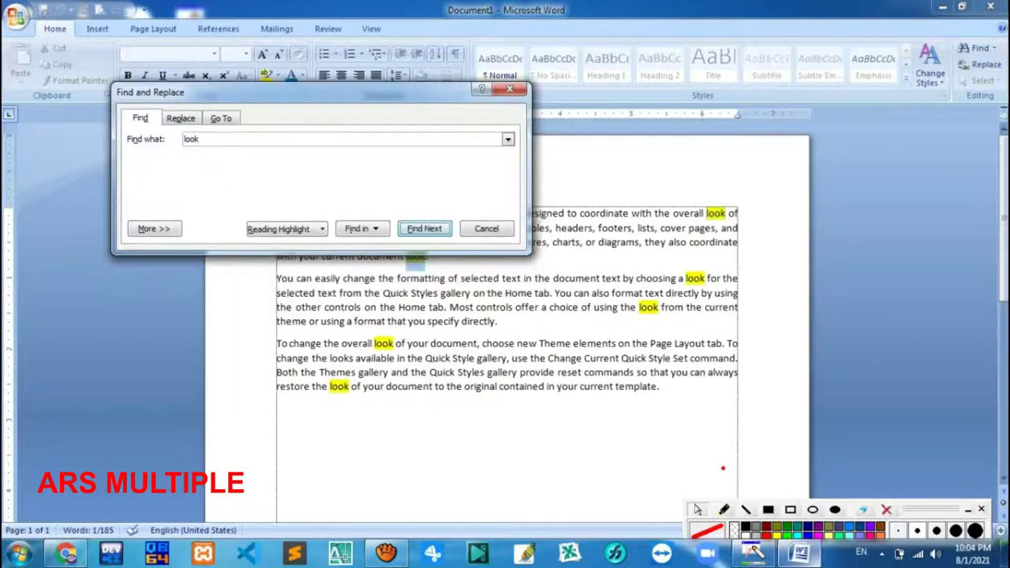
Step: Continue the 'look' search until the 'Word has finished searching the document' message appears
{"action": "key", "text": "Return"}
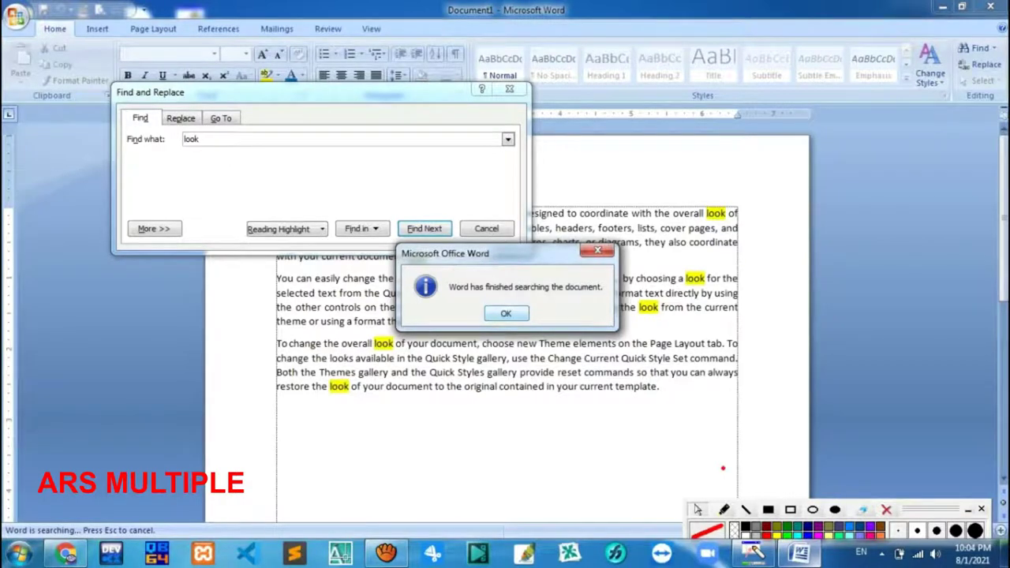
Step: Dismiss the finished-searching message, close Find and Replace, and select all the document text
{"action": "key", "text": "Return"}
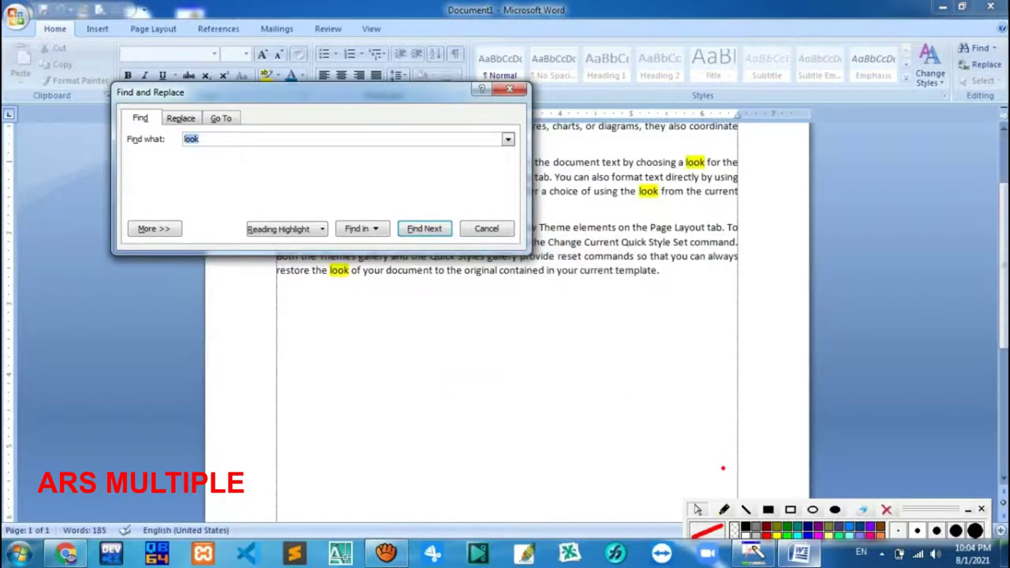
{"action": "left_click", "coordinate": [510, 90]}
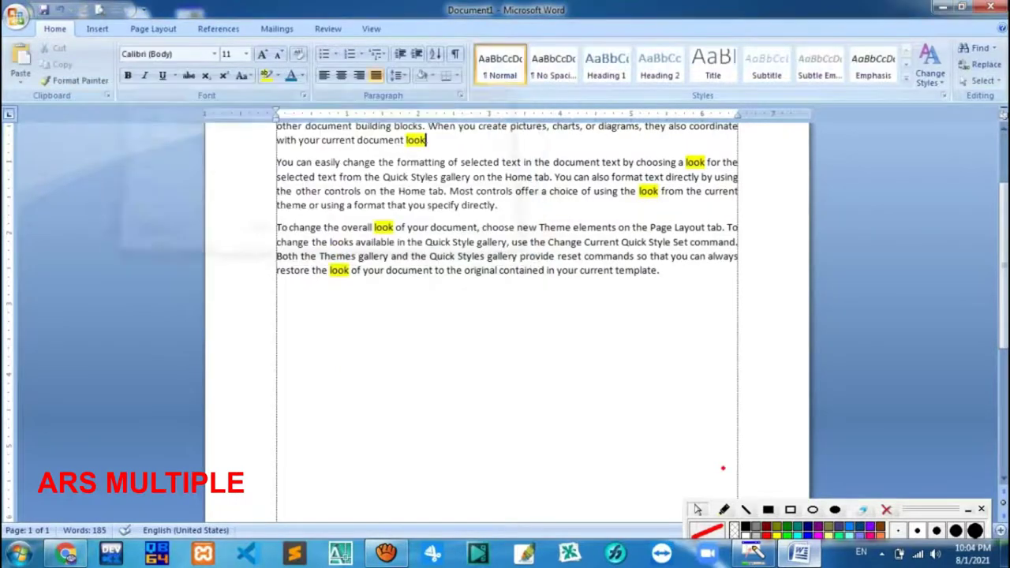
{"action": "scroll", "coordinate": [723, 468], "scroll_direction": "up", "scroll_amount": 3}
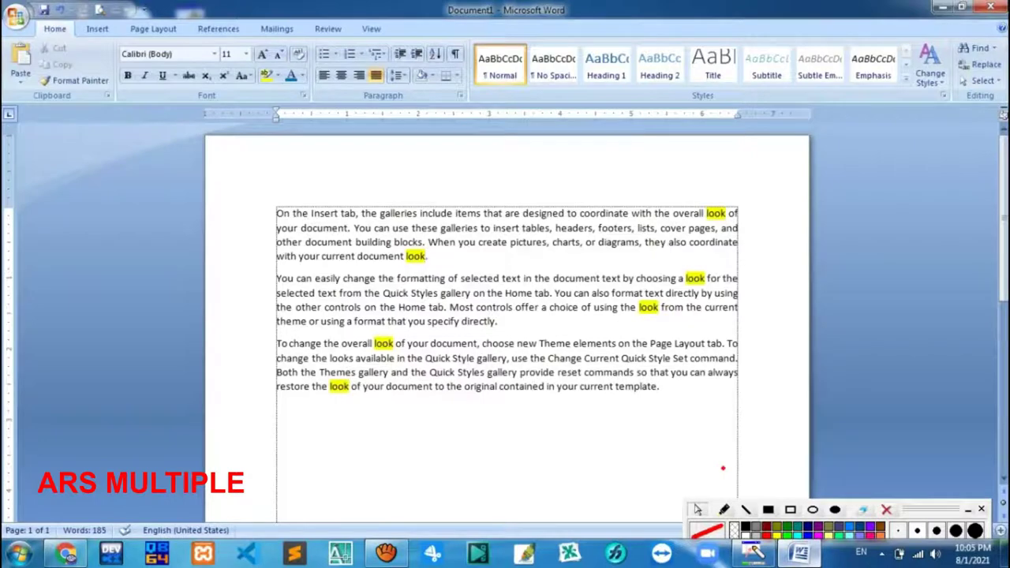
{"action": "key", "text": "ctrl+a"}
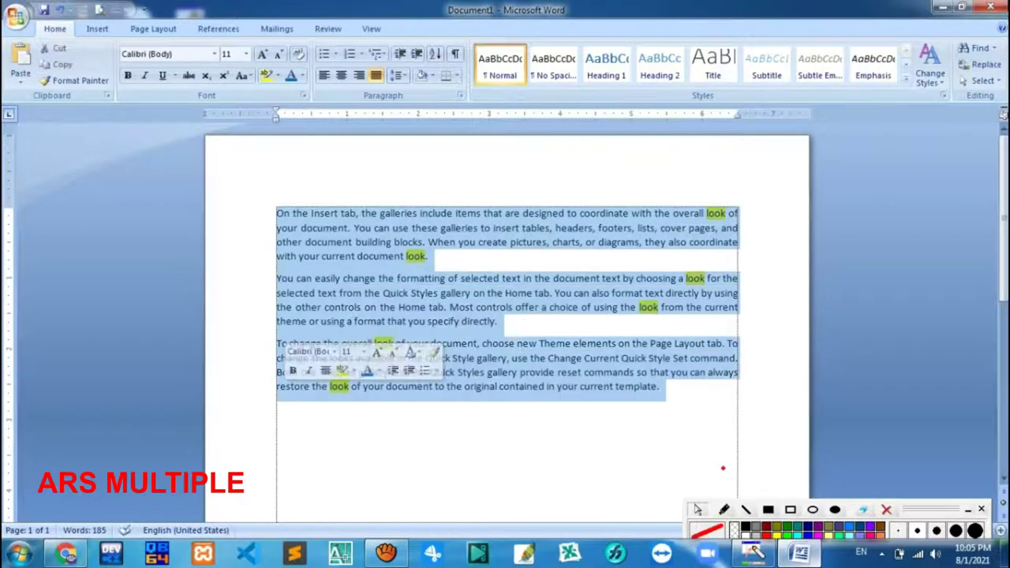
{"action": "left_click", "coordinate": [714, 213]}
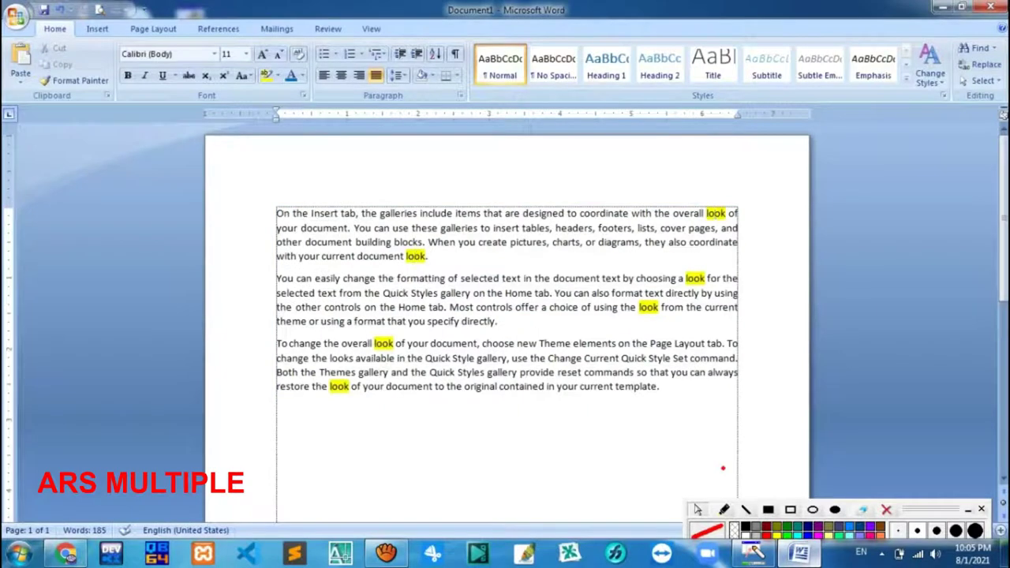
{"action": "left_click", "coordinate": [694, 278]}
{"action": "left_click", "coordinate": [382, 343]}
{"action": "left_click", "coordinate": [343, 386]}
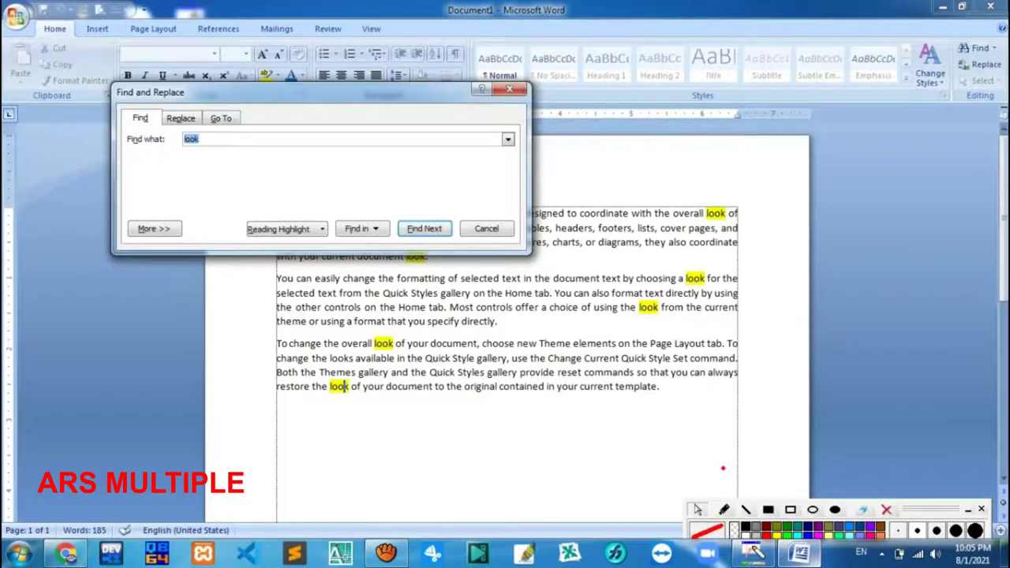
{"action": "key", "text": "Escape"}
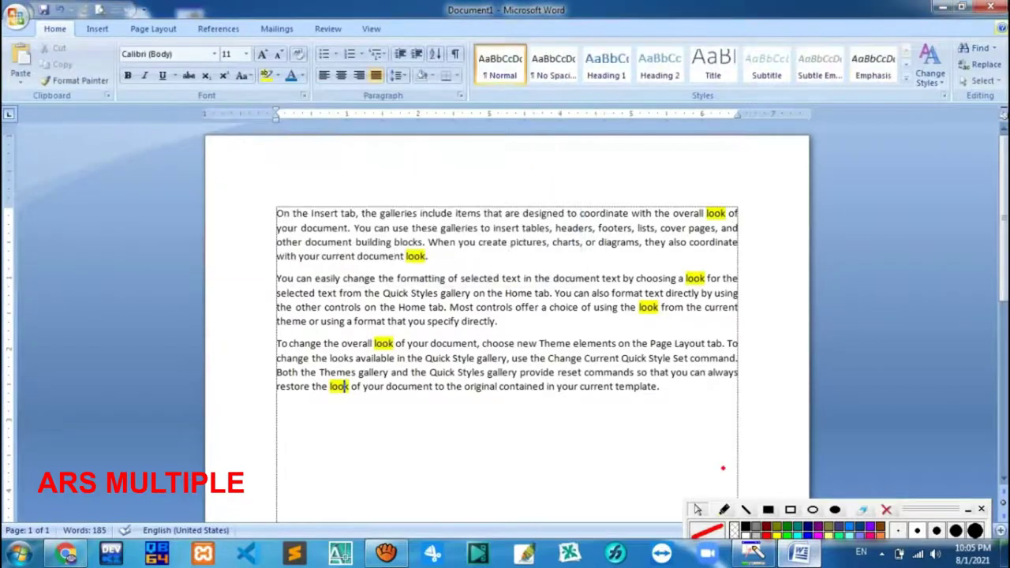
{"action": "key", "text": "ctrl+f"}
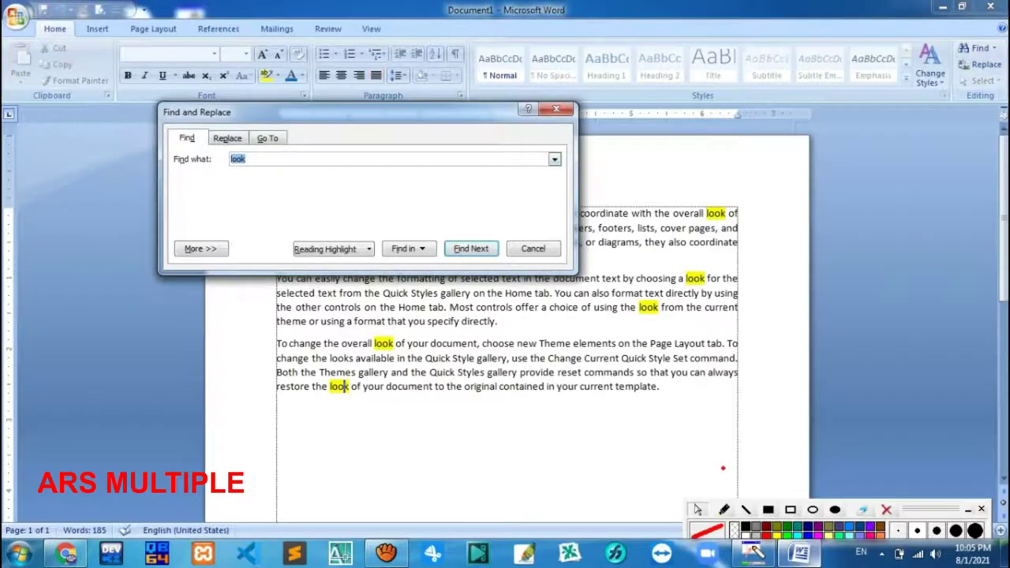
{"action": "key", "text": "Escape"}
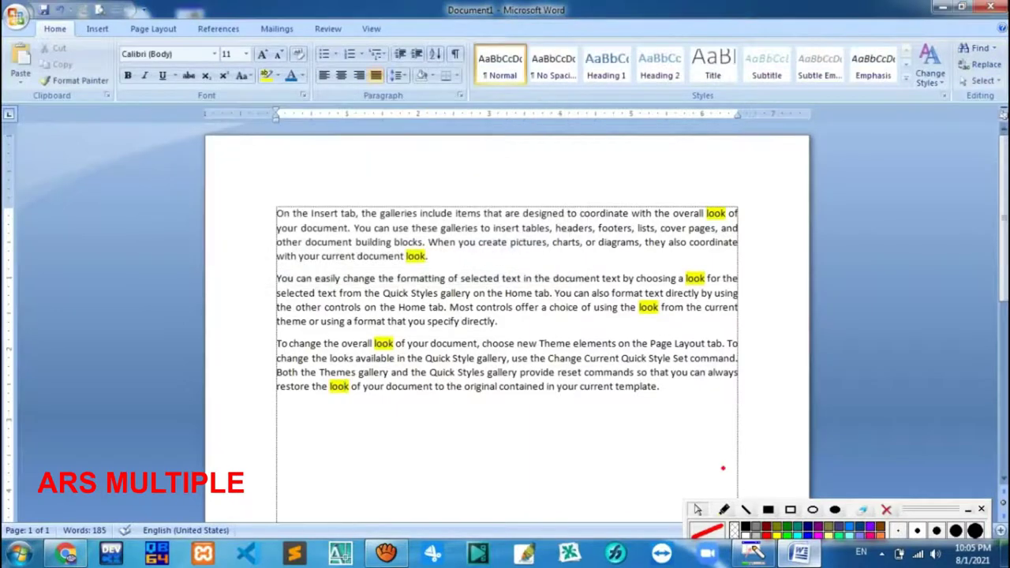
{"action": "left_click", "coordinate": [428, 256]}
{"action": "left_click", "coordinate": [590, 307]}
{"action": "left_click", "coordinate": [659, 387]}
{"action": "left_click", "coordinate": [722, 213]}
{"action": "left_click", "coordinate": [714, 213]}
{"action": "double_click", "coordinate": [714, 213]}
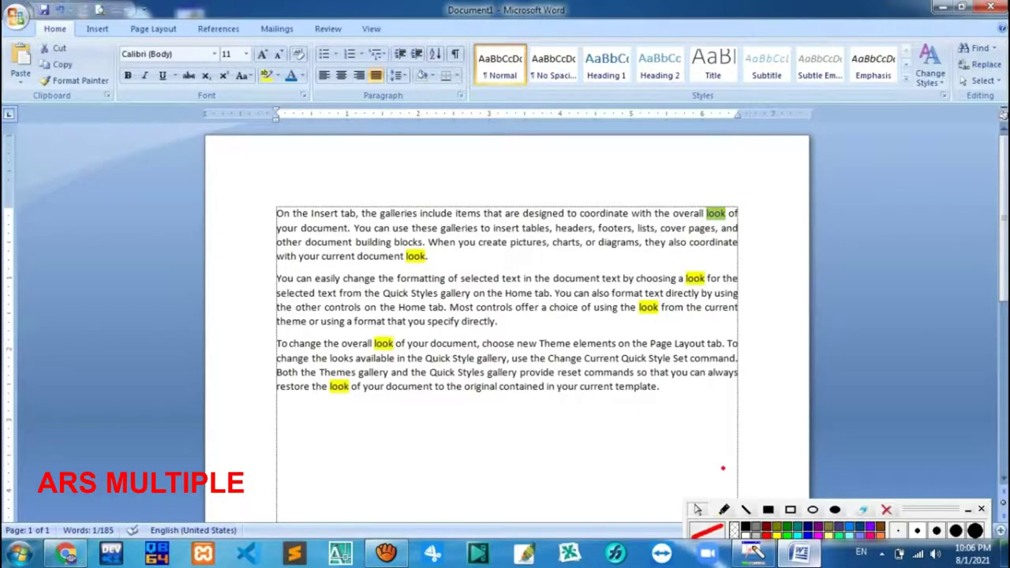
{"action": "left_click", "coordinate": [714, 213]}
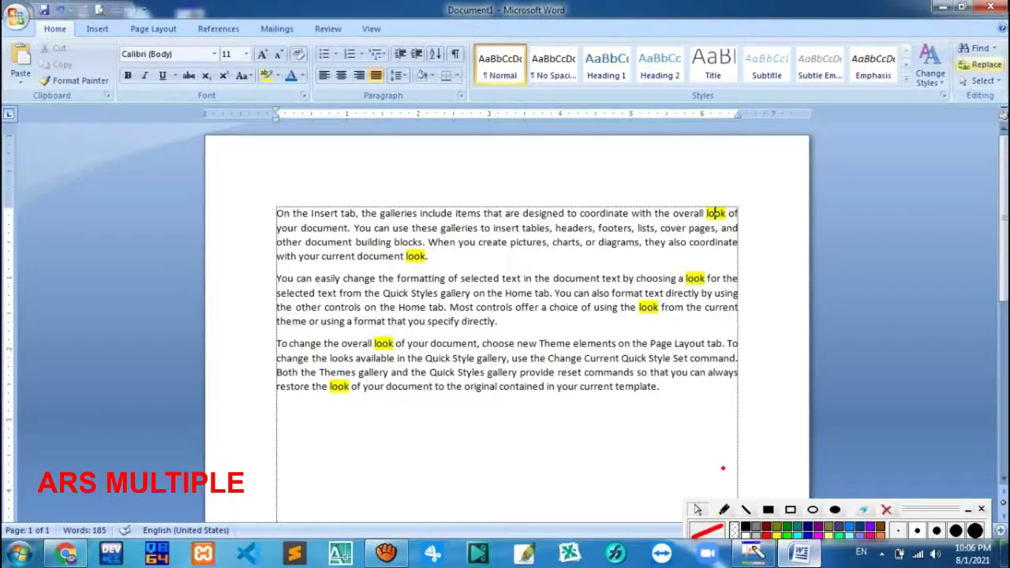
Step: Open the Find and Replace dialog on its Replace tab with 'look' in Find what
{"action": "left_click", "coordinate": [982, 65]}
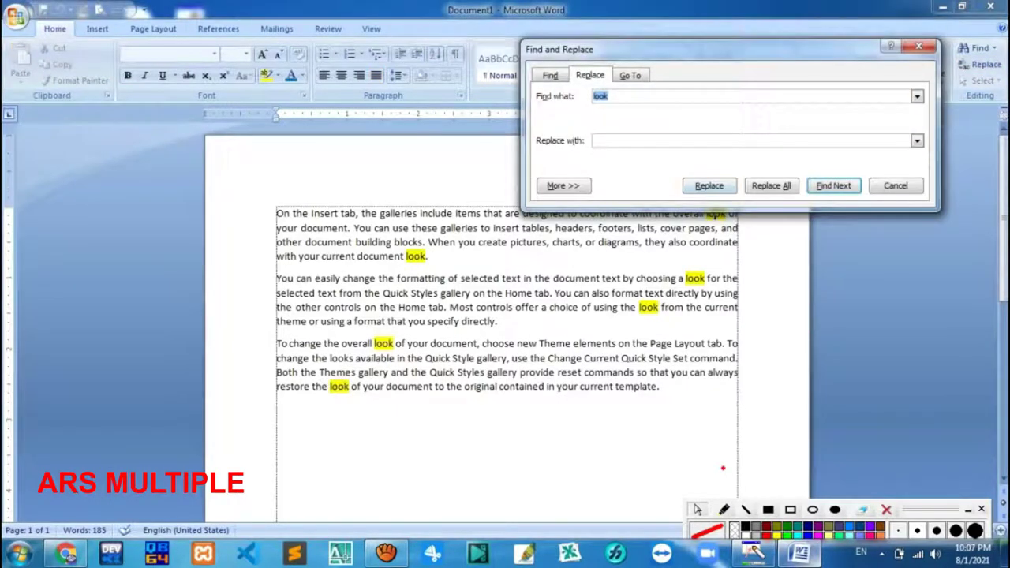
{"action": "left_click", "coordinate": [918, 47]}
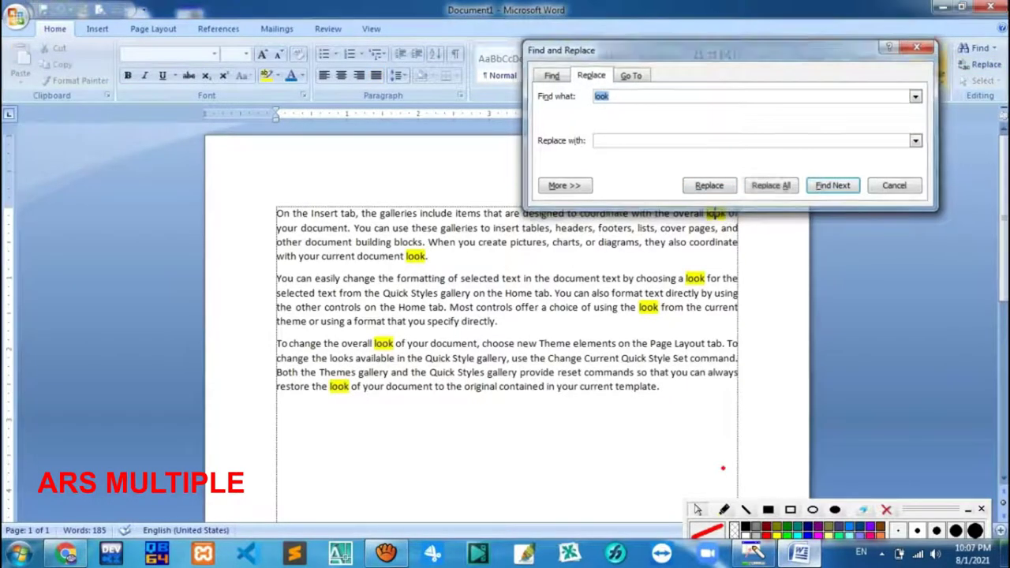
{"action": "left_click", "coordinate": [978, 48]}
{"action": "key", "text": "ctrl+h"}
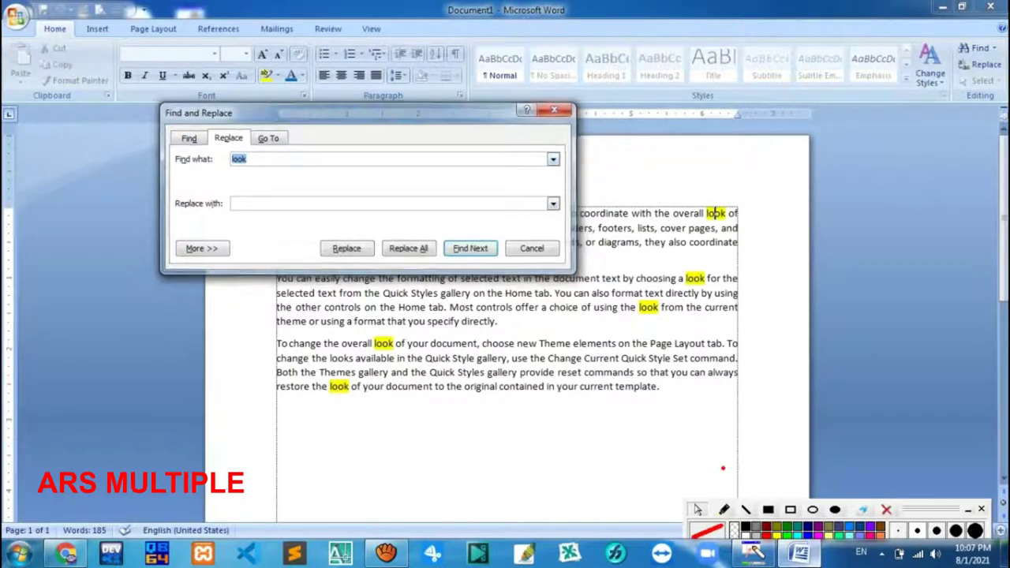
{"action": "key", "text": "Escape"}
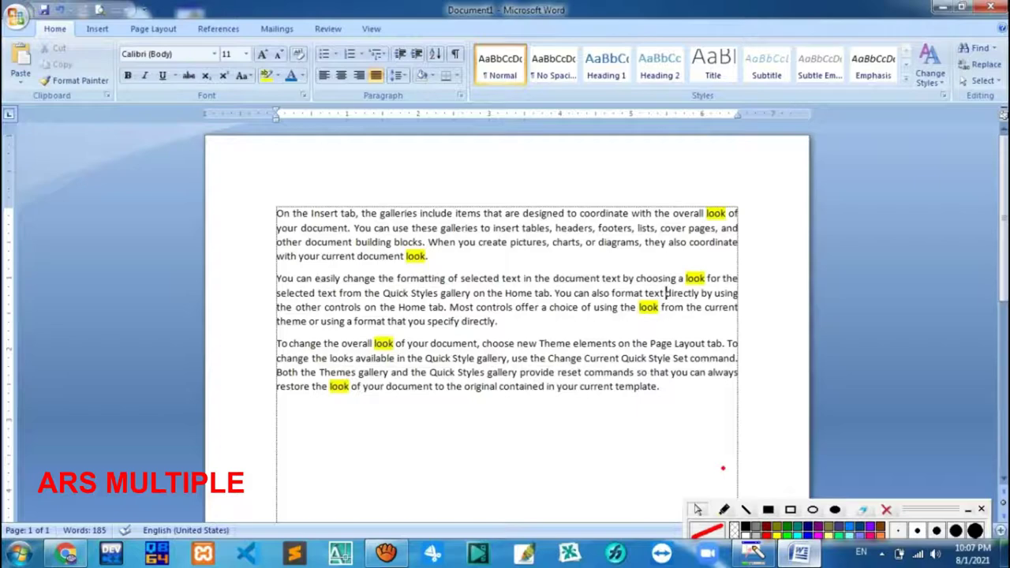
{"action": "left_click", "coordinate": [976, 48]}
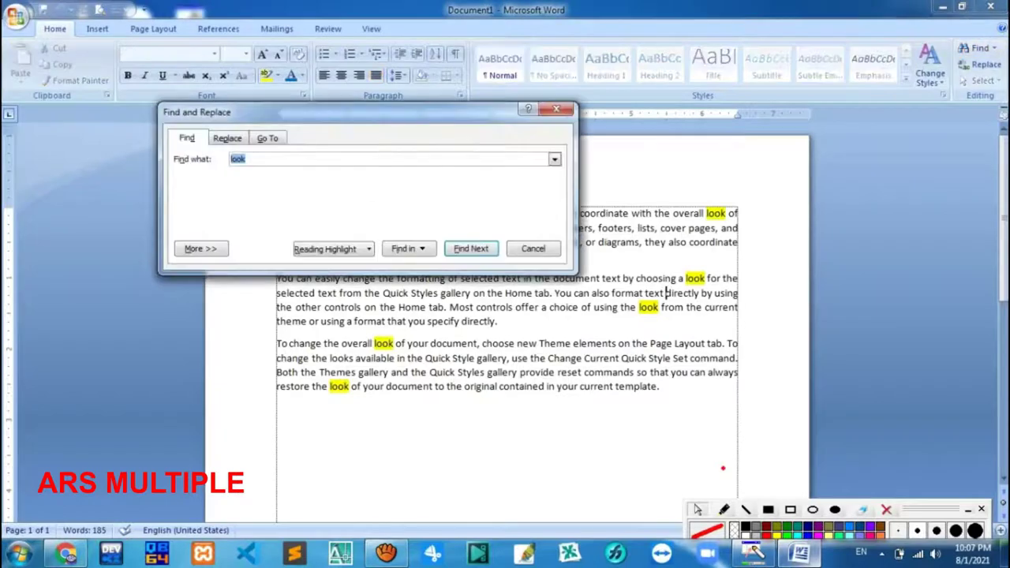
{"action": "key", "text": "ctrl+h"}
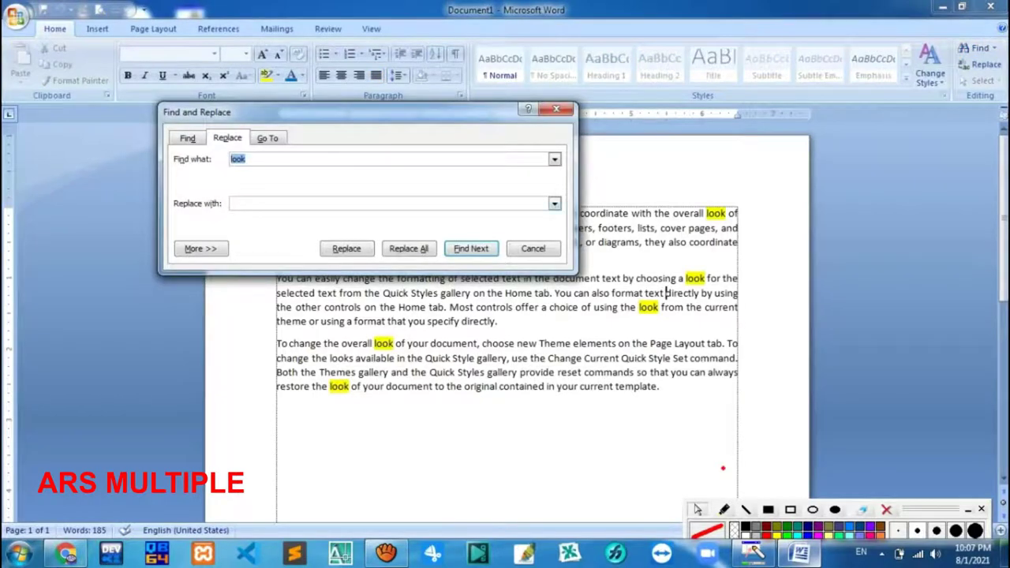
{"action": "key", "text": "Escape"}
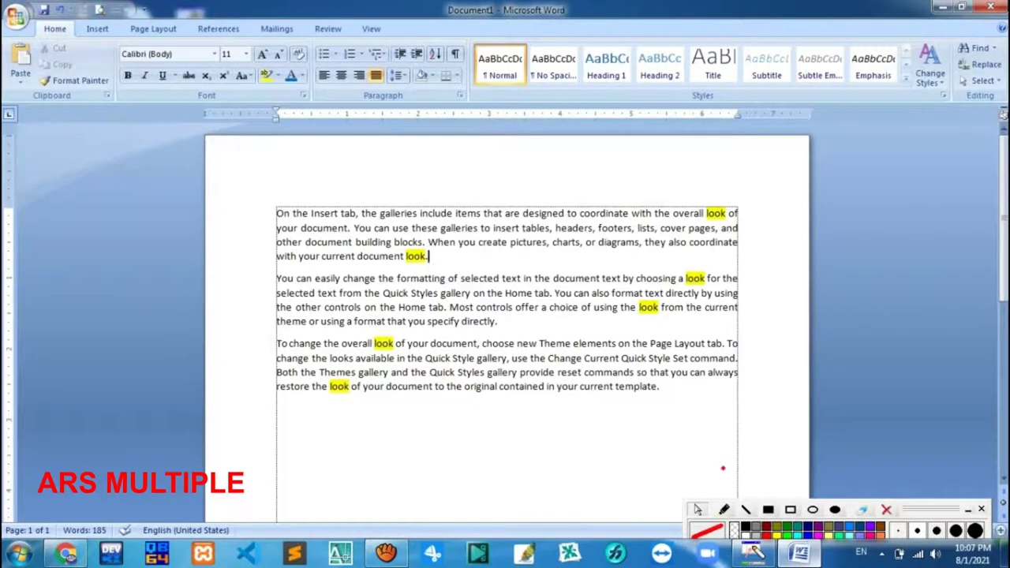
{"action": "key", "text": "ctrl+h"}
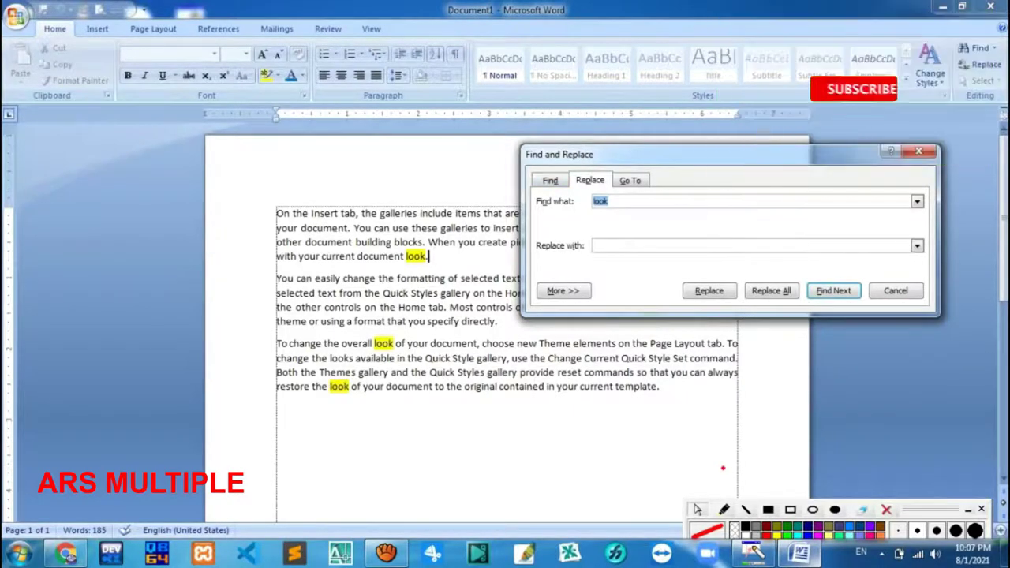
Step: Drag the Find and Replace dialog down over the lower text and focus the Replace with box
{"action": "key", "text": "Tab"}
{"action": "left_click_drag", "start_coordinate": [599, 154], "coordinate": [530, 302]}
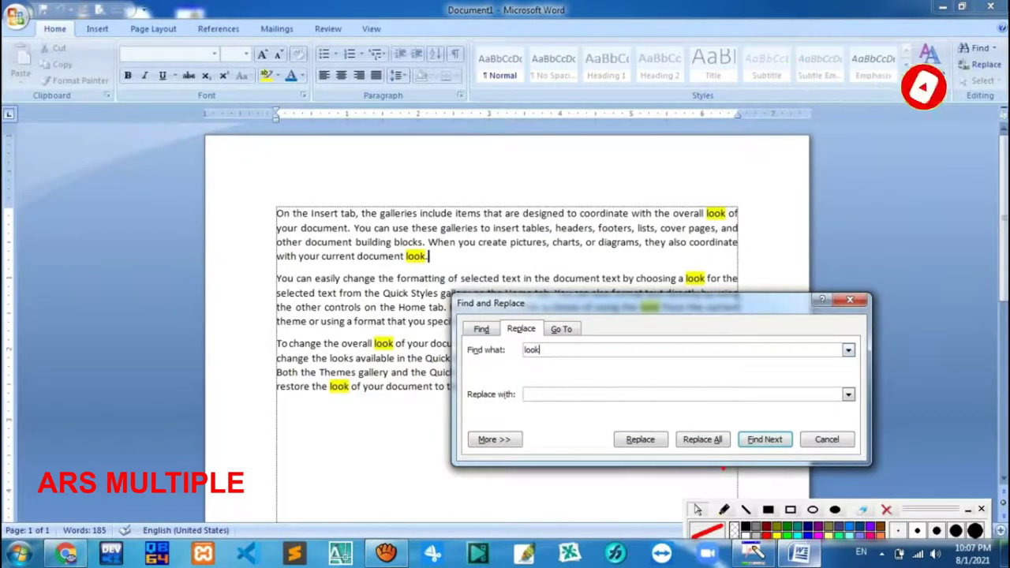
{"action": "left_click", "coordinate": [527, 393]}
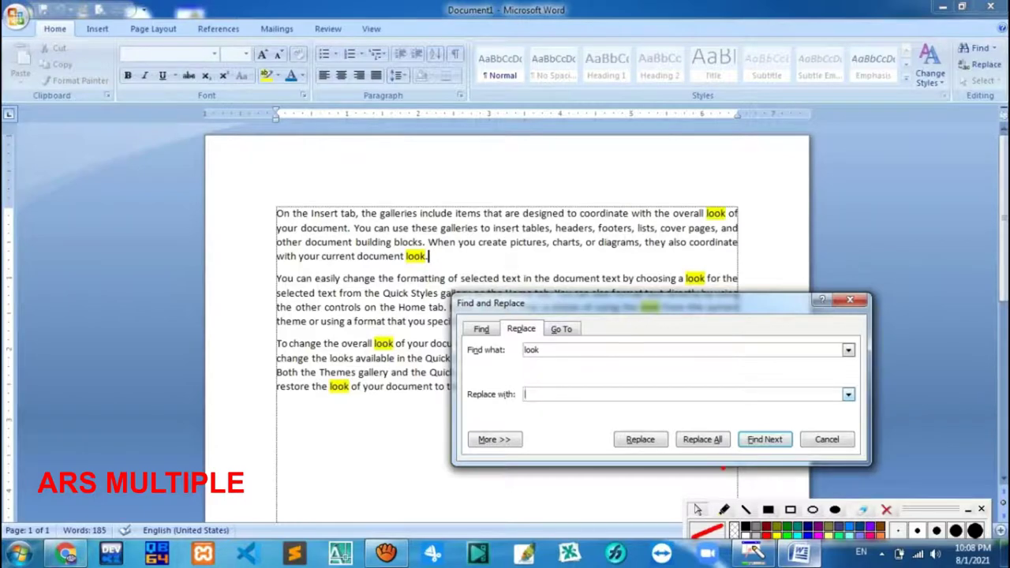
Step: Enter 'Watch' as the replacement for 'look' and shift the dialog up and left
{"action": "type", "text": "Wetch"}
{"action": "mouse_move", "coordinate": [552, 303]}
{"action": "left_mouse_down"}
{"action": "mouse_move", "coordinate": [451, 428]}
{"action": "mouse_move", "coordinate": [469, 333]}
{"action": "mouse_move", "coordinate": [497, 282]}
{"action": "left_mouse_up"}
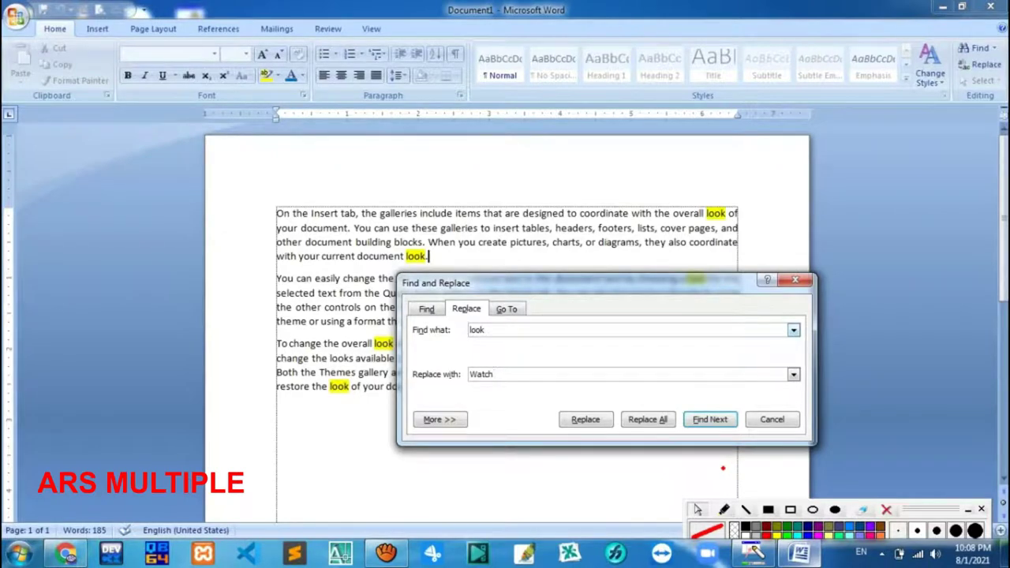
Step: Toggle between the Find and Replace tabs, then find the 'look' after 'choosing a' in paragraph two
{"action": "key", "text": "ctrl+f"}
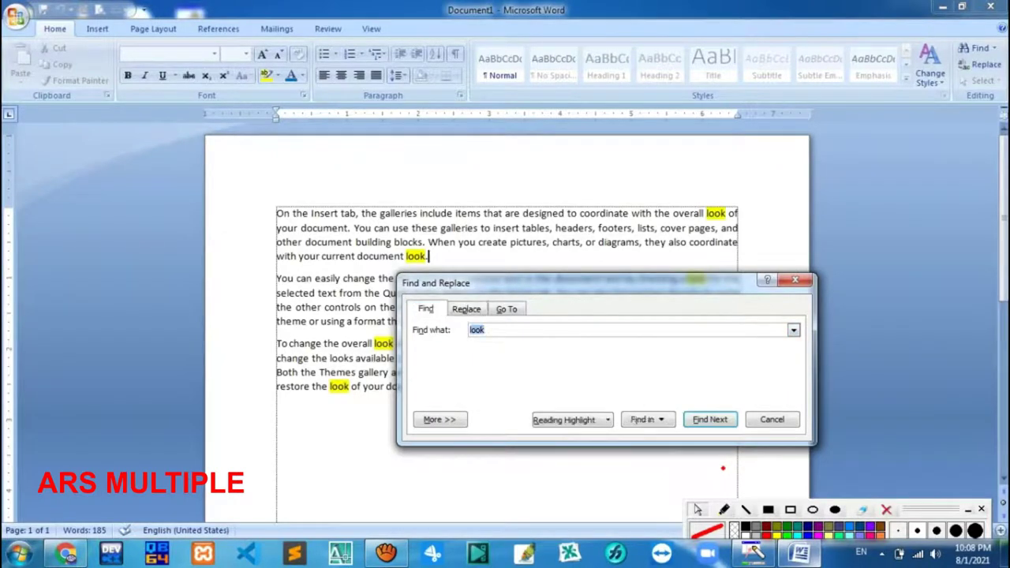
{"action": "key", "text": "ctrl+h"}
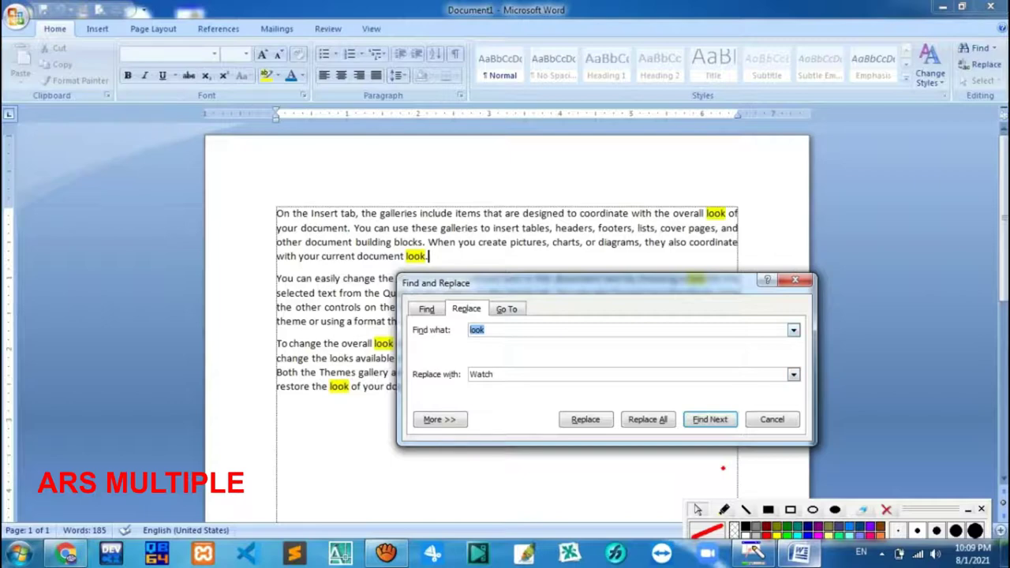
{"action": "left_click", "coordinate": [493, 374]}
{"action": "key", "text": "ctrl+f"}
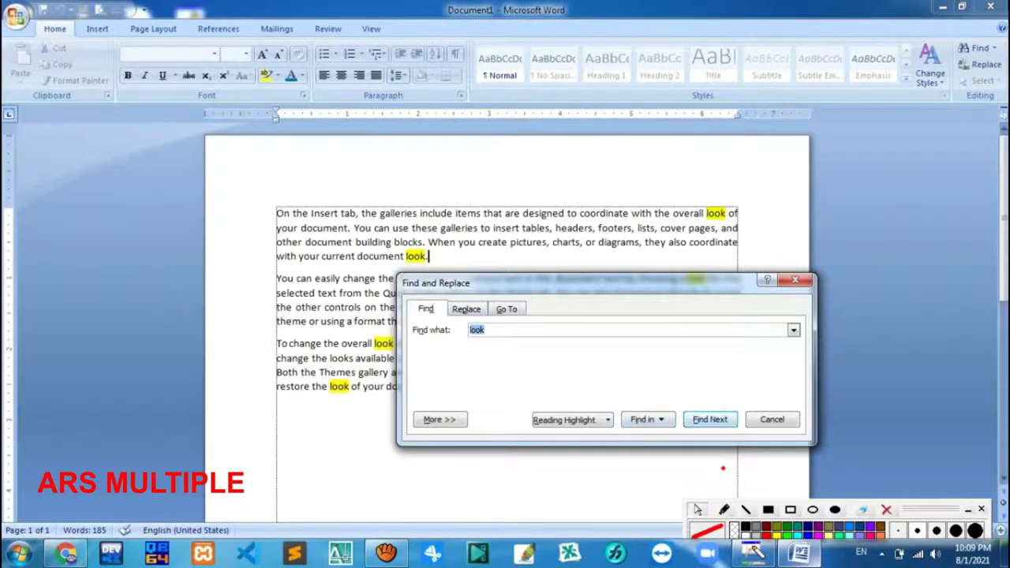
{"action": "key", "text": "ctrl+h"}
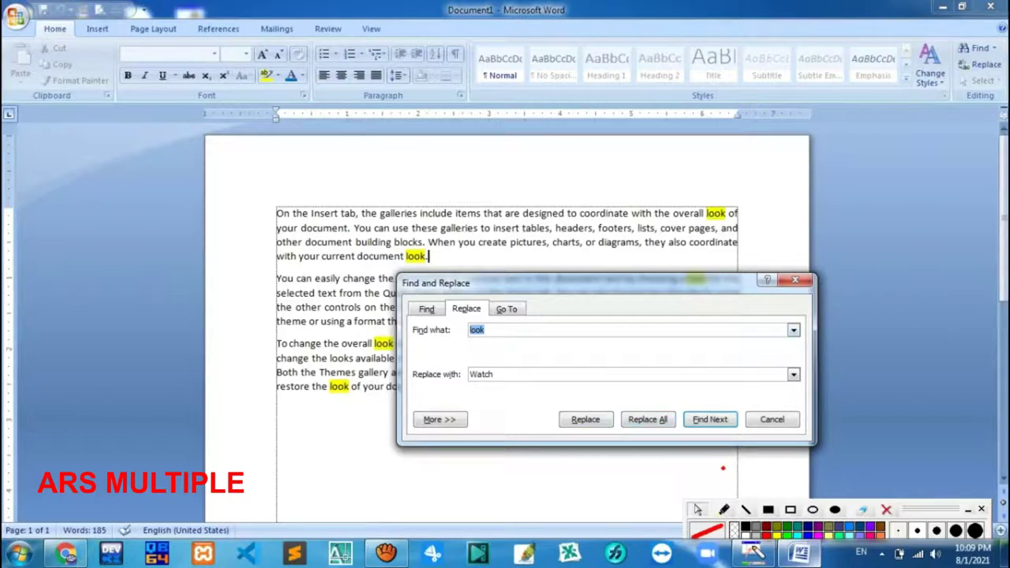
{"action": "left_click", "coordinate": [481, 329]}
{"action": "key", "text": "Return"}
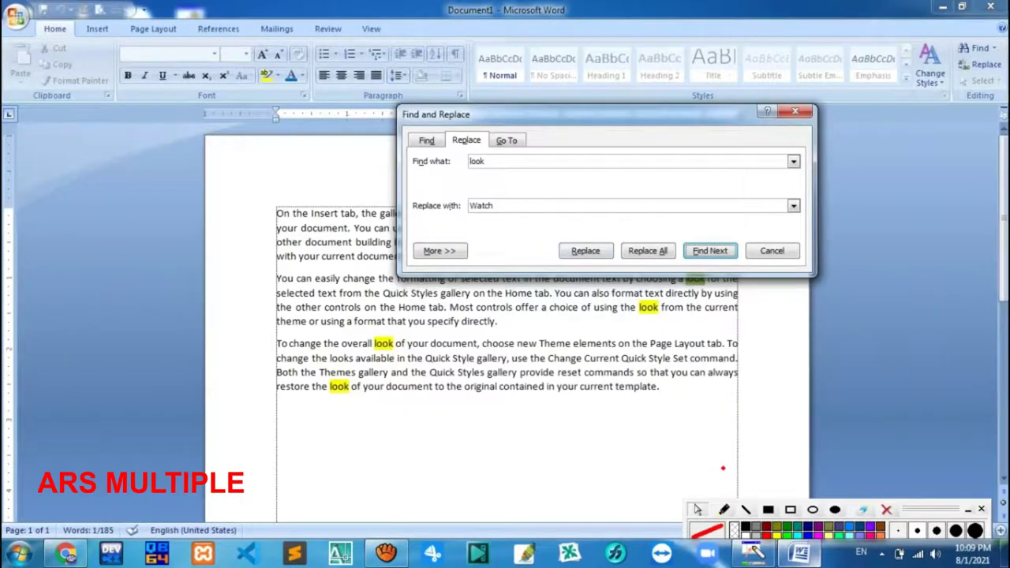
Step: Replace the two 'look' matches in paragraph two and the first in paragraph three with 'Watch'
{"action": "left_click_drag", "start_coordinate": [512, 113], "coordinate": [183, 145]}
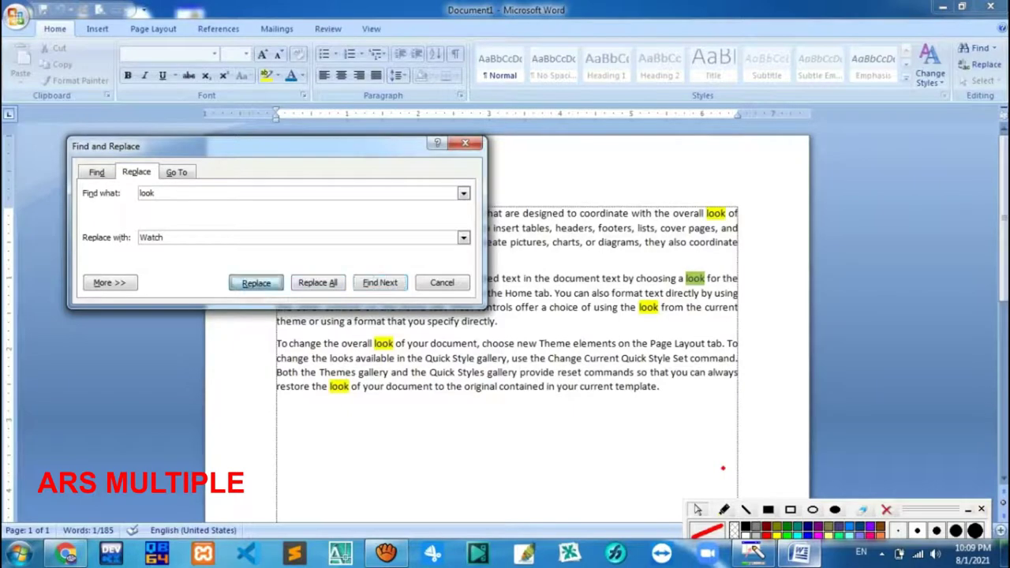
{"action": "left_click", "coordinate": [255, 283]}
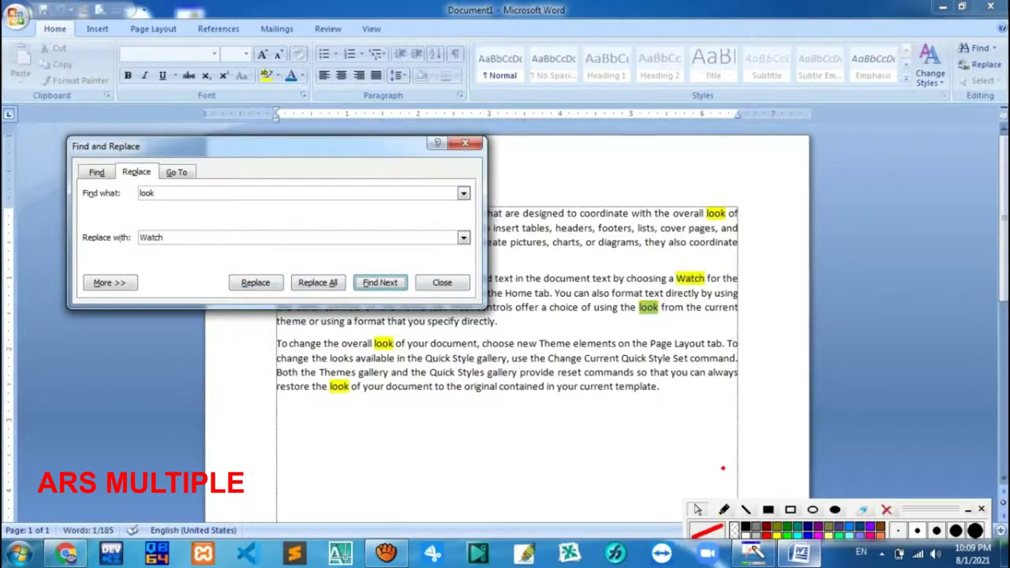
{"action": "left_click", "coordinate": [256, 283]}
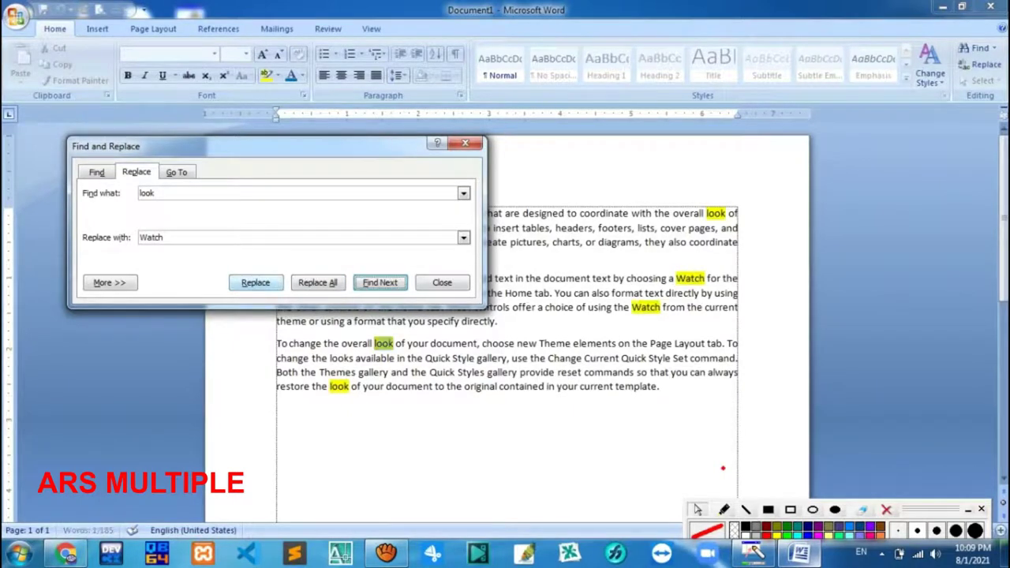
{"action": "left_click", "coordinate": [380, 282]}
{"action": "left_click", "coordinate": [265, 218]}
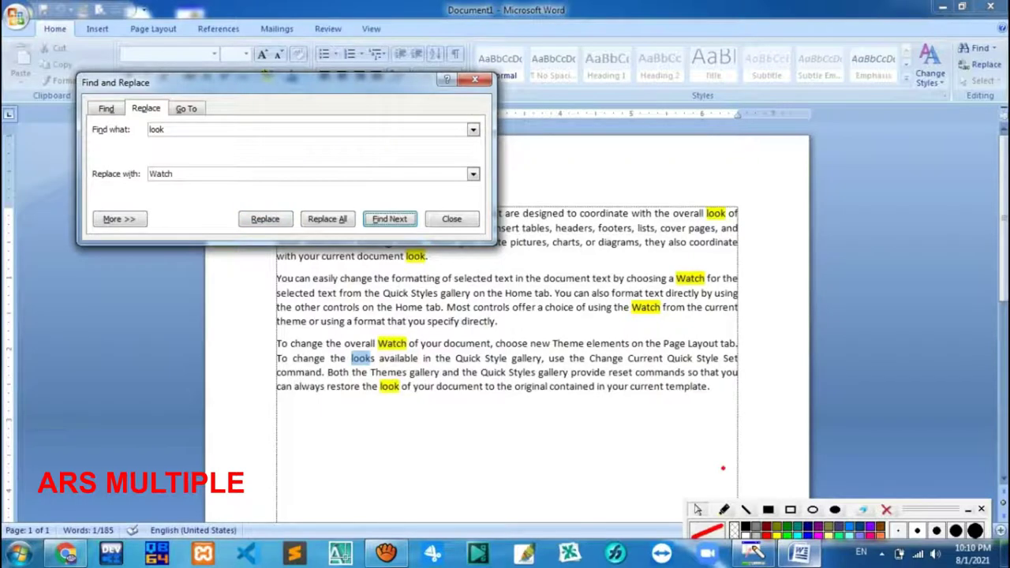
Step: Skip 'looks', replace the remaining 'look' matches with 'Watch', and dismiss the search-finished message
{"action": "left_click", "coordinate": [389, 219]}
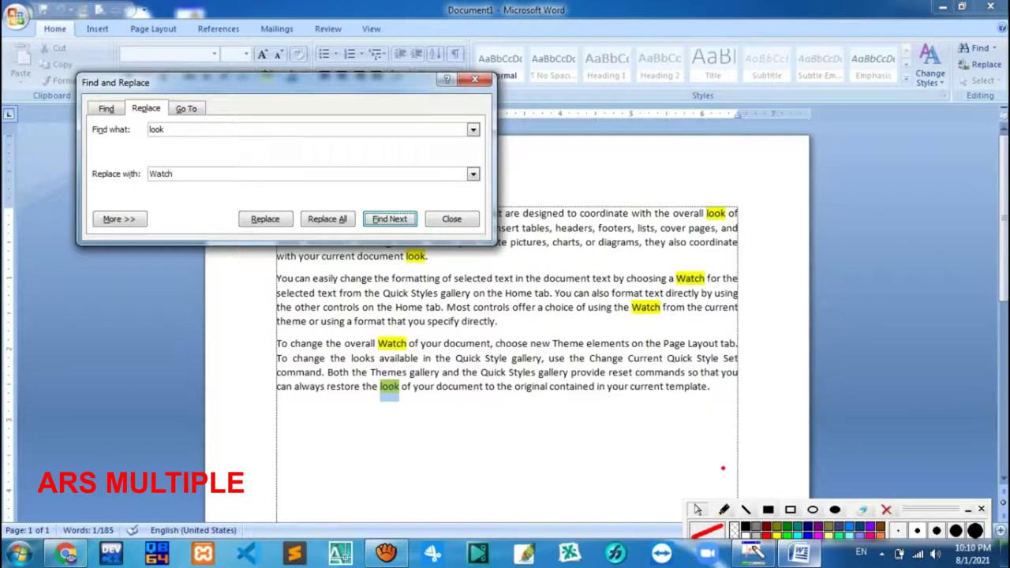
{"action": "left_click", "coordinate": [265, 218]}
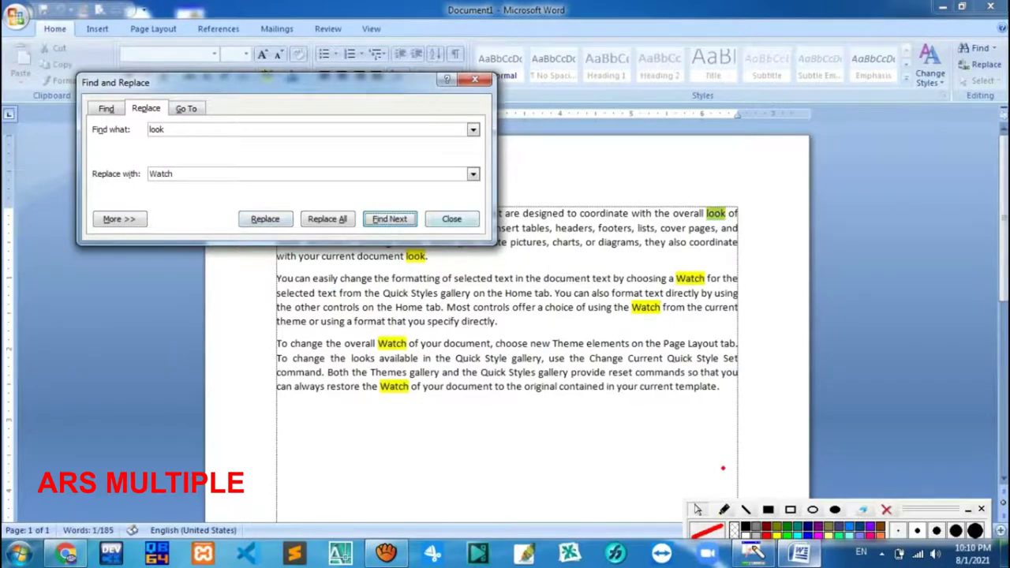
{"action": "left_click", "coordinate": [265, 219]}
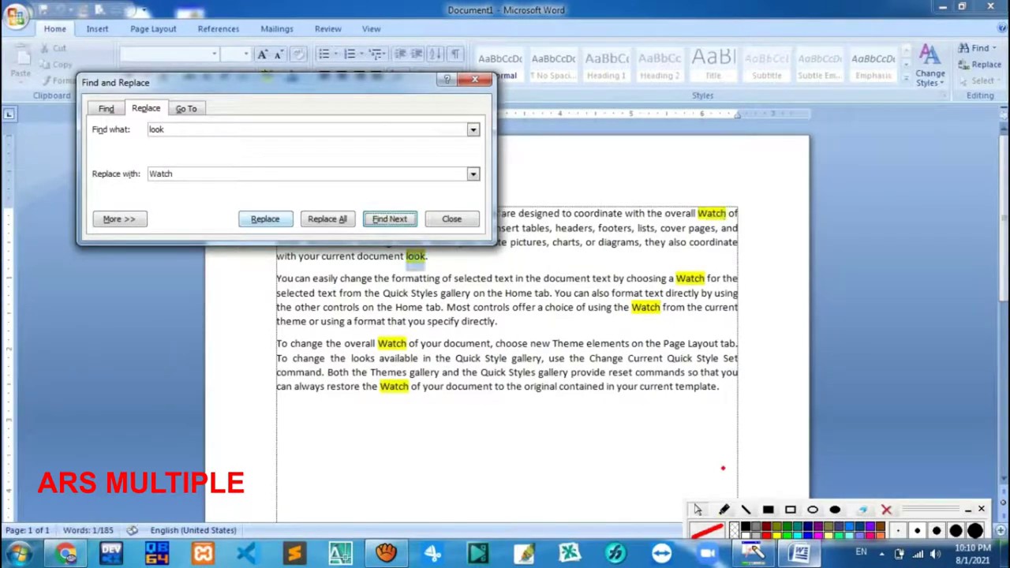
{"action": "left_click", "coordinate": [265, 218]}
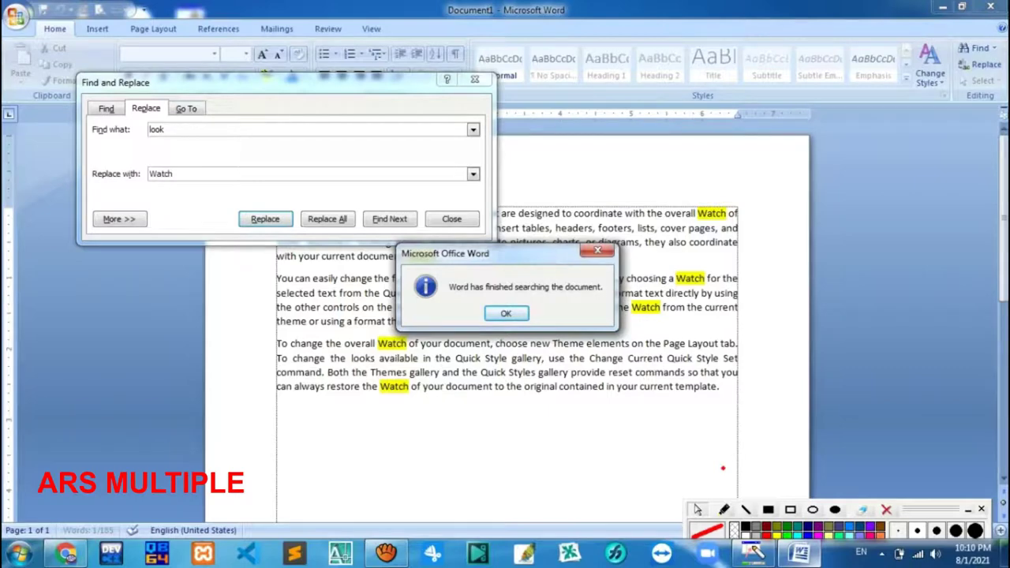
{"action": "left_click", "coordinate": [506, 313]}
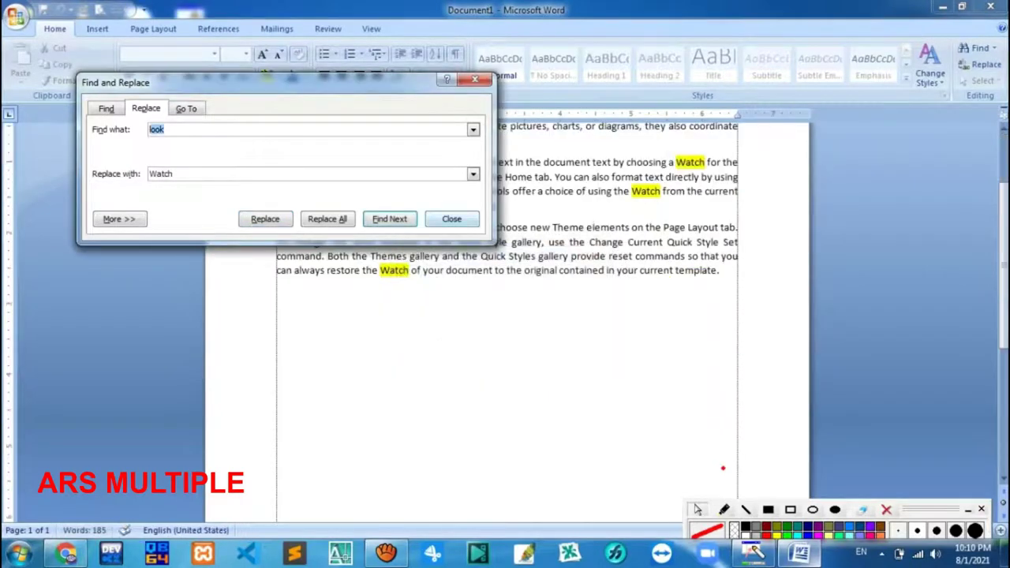
Step: Confirm with Find Next that no 'look' remains, then close the Find window
{"action": "left_click", "coordinate": [452, 219]}
{"action": "scroll", "coordinate": [504, 315], "scroll_direction": "up", "scroll_amount": 3}
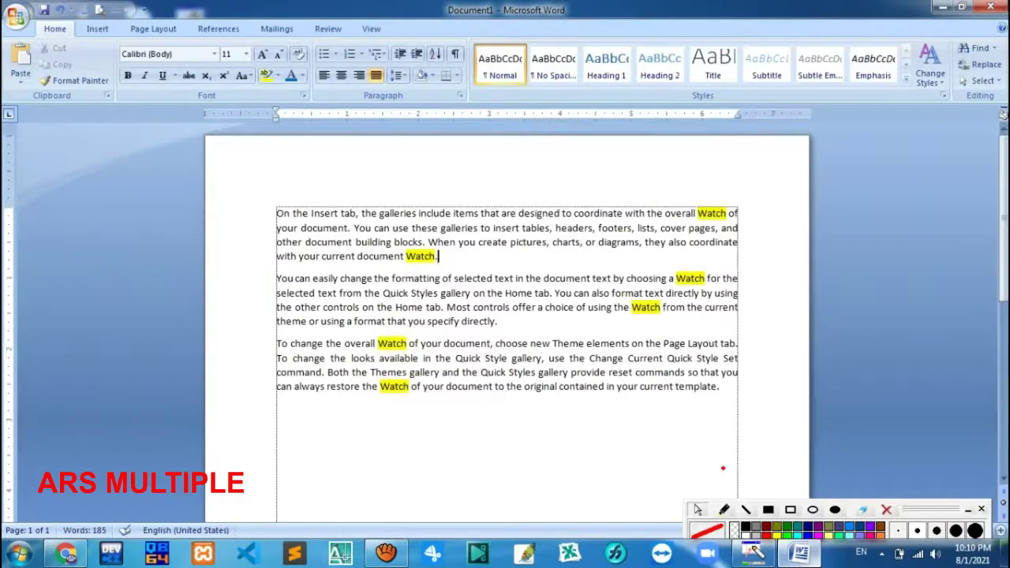
{"action": "left_click", "coordinate": [978, 48]}
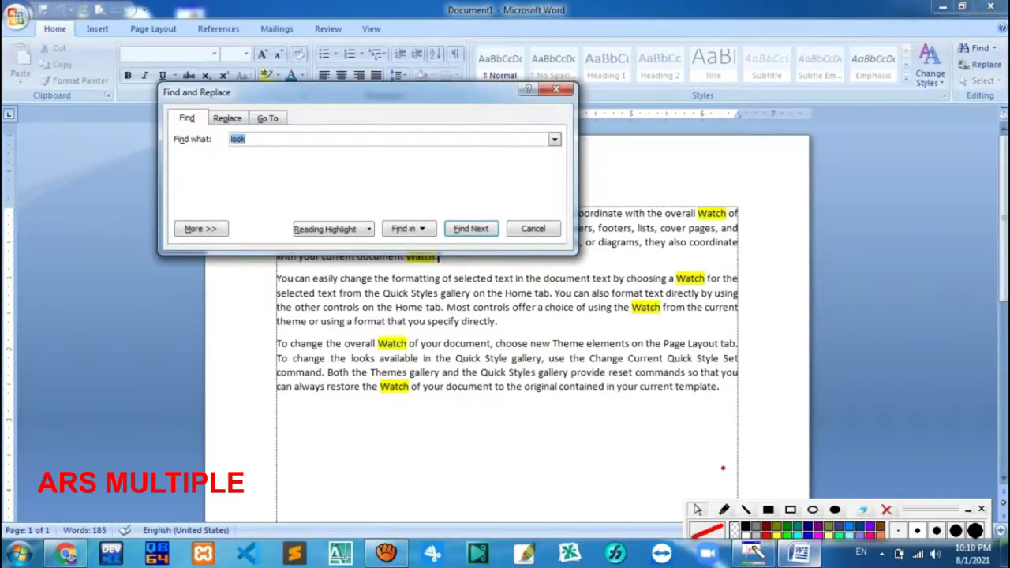
{"action": "left_click", "coordinate": [471, 228]}
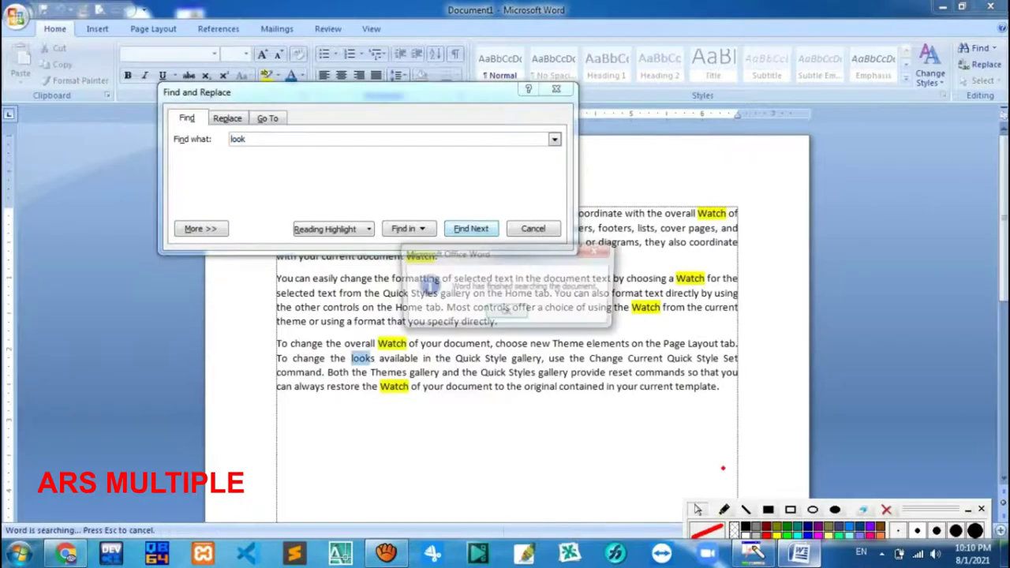
{"action": "key", "text": "Return"}
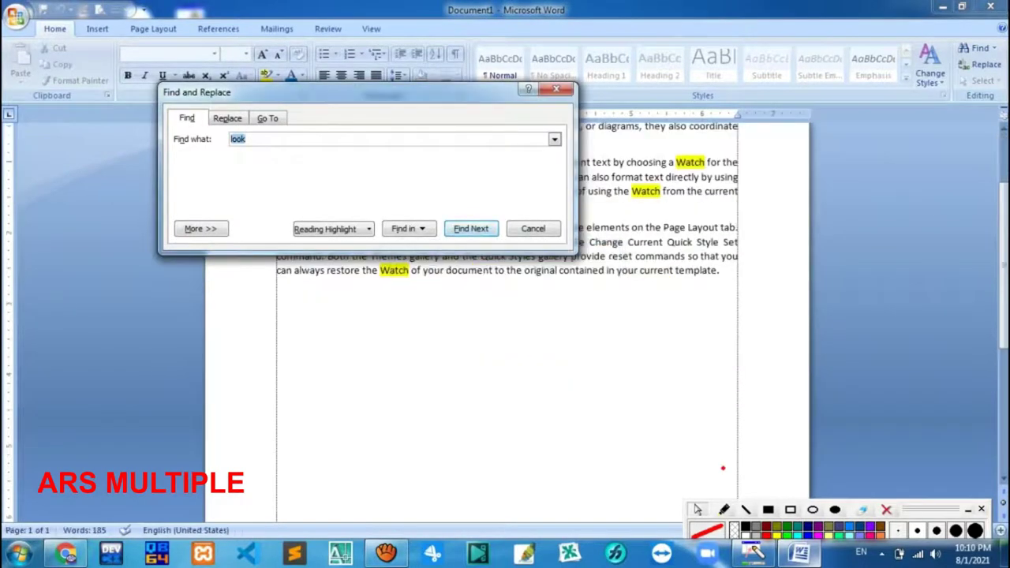
{"action": "key", "text": "Escape"}
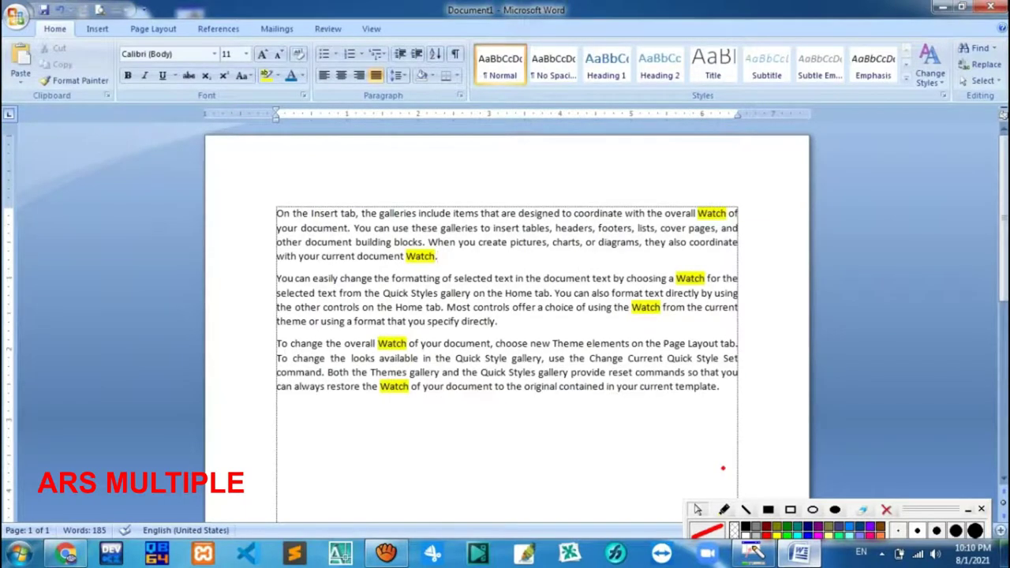
Step: Point out the word 'looks' in paragraph three, which was left unchanged
{"action": "left_click", "coordinate": [360, 358]}
{"action": "left_click", "coordinate": [371, 358]}
{"action": "left_click", "coordinate": [375, 358]}
{"action": "left_click", "coordinate": [438, 256]}
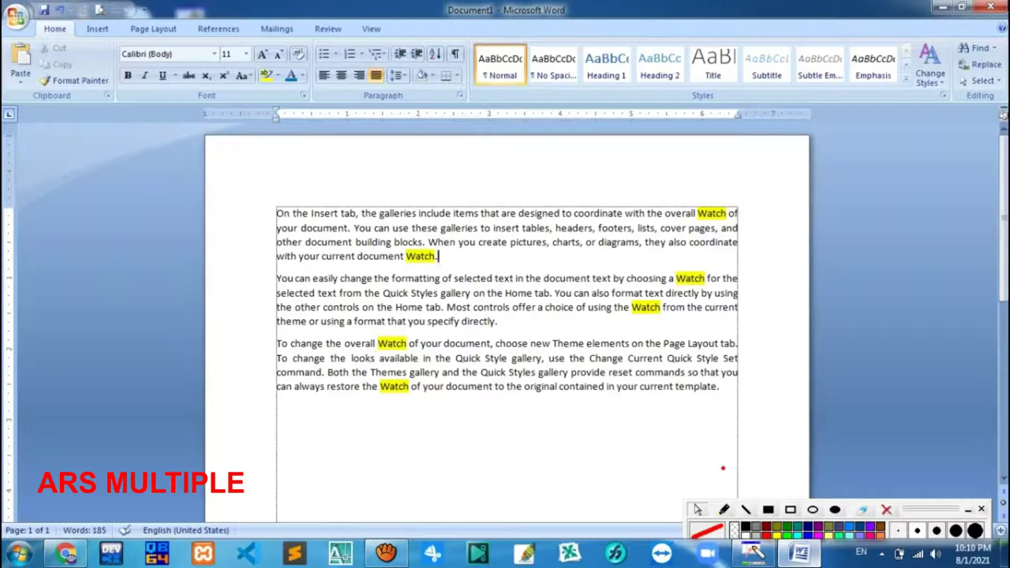